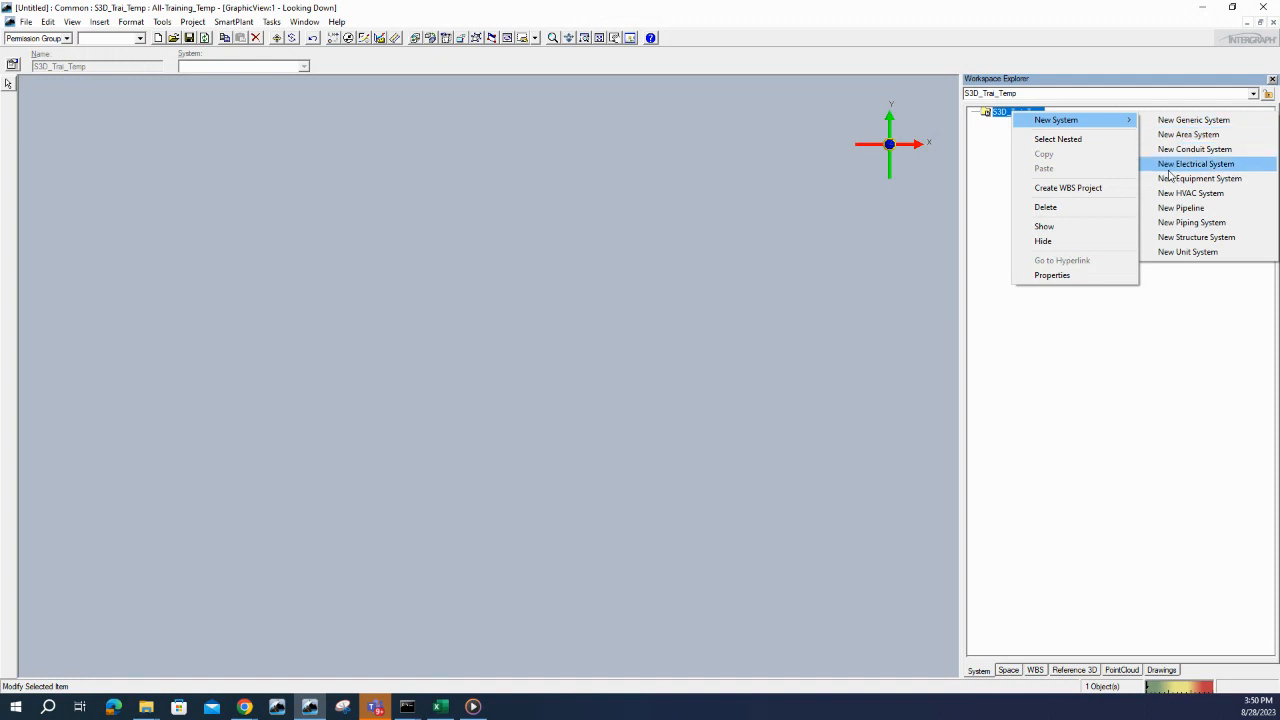
# - Switch to the Systems and Specifications task
pyautogui.click(591, 197)
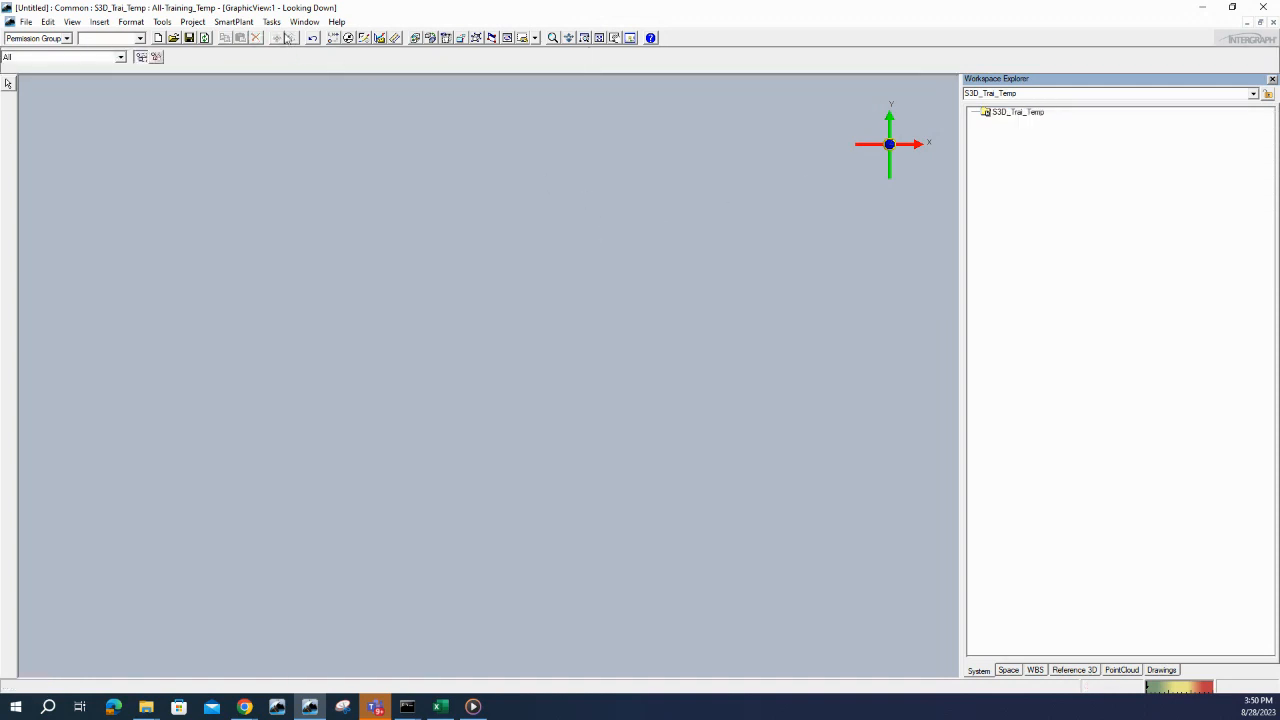
pyautogui.click(274, 23)
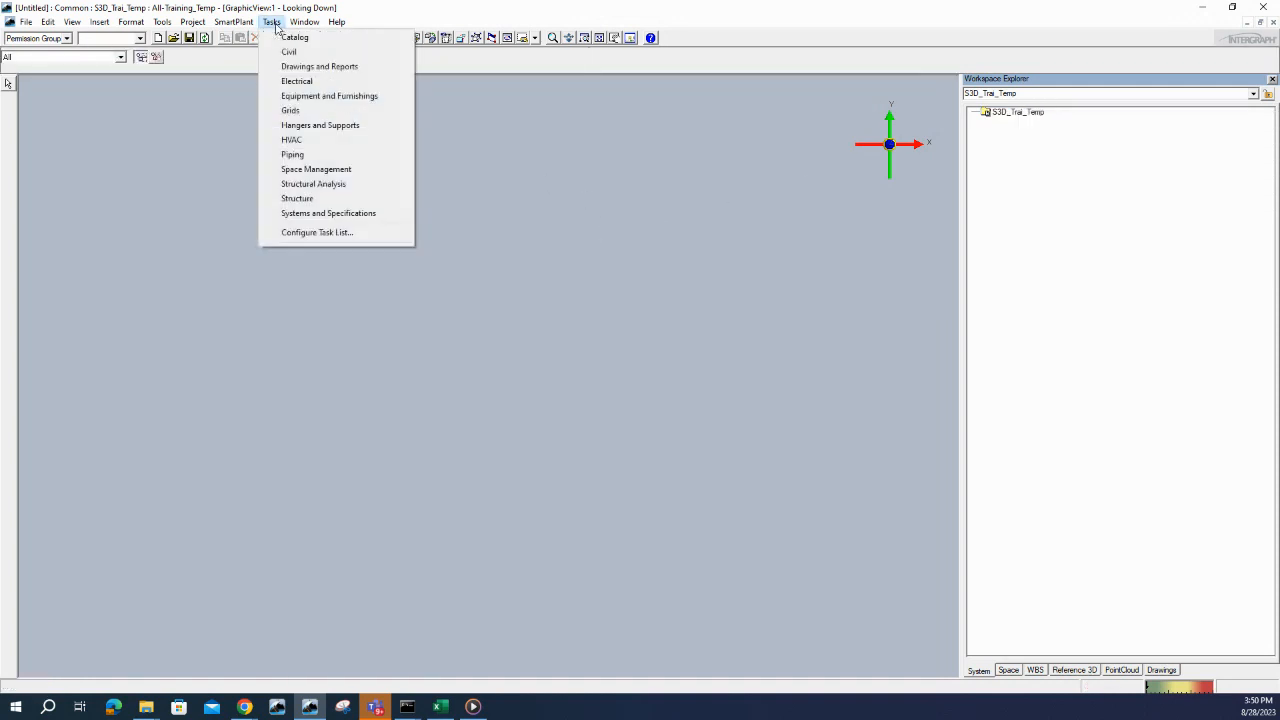
pyautogui.click(316, 213)
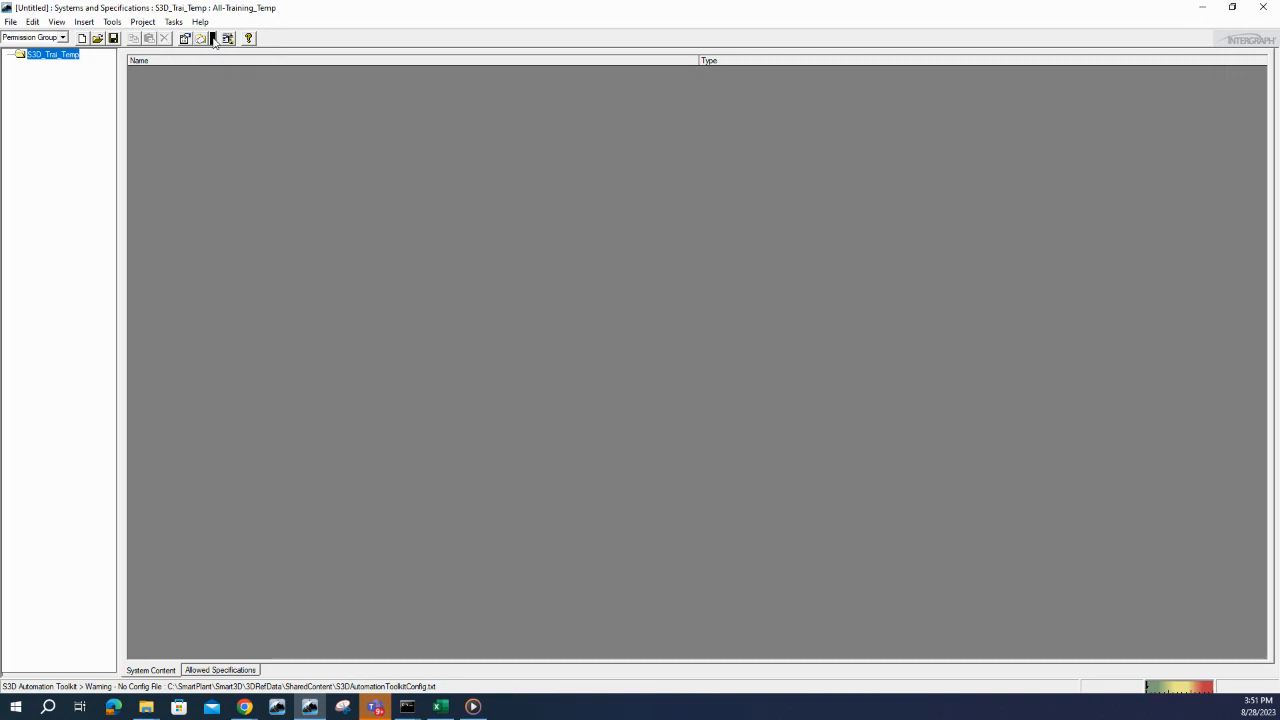
# - Create a new generic system under the S3D_Trai_Temp root
pyautogui.click(213, 39)
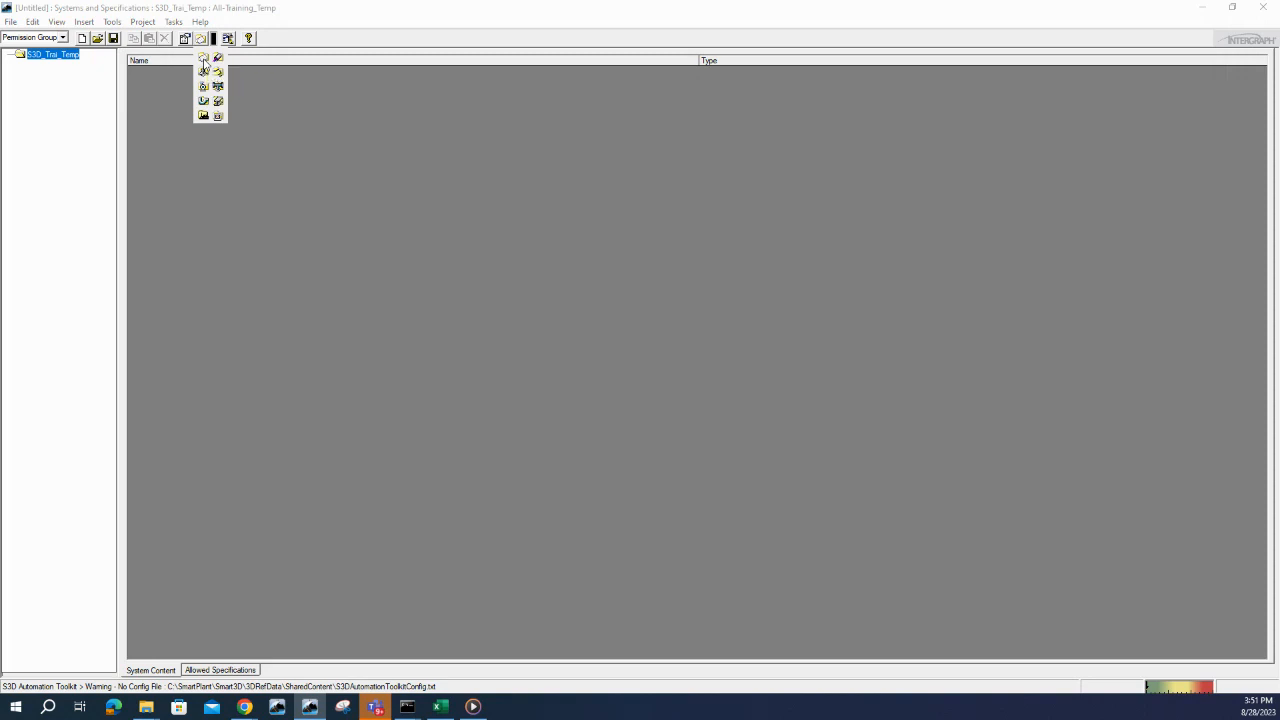
pyautogui.click(204, 60)
pyautogui.click(91, 66)
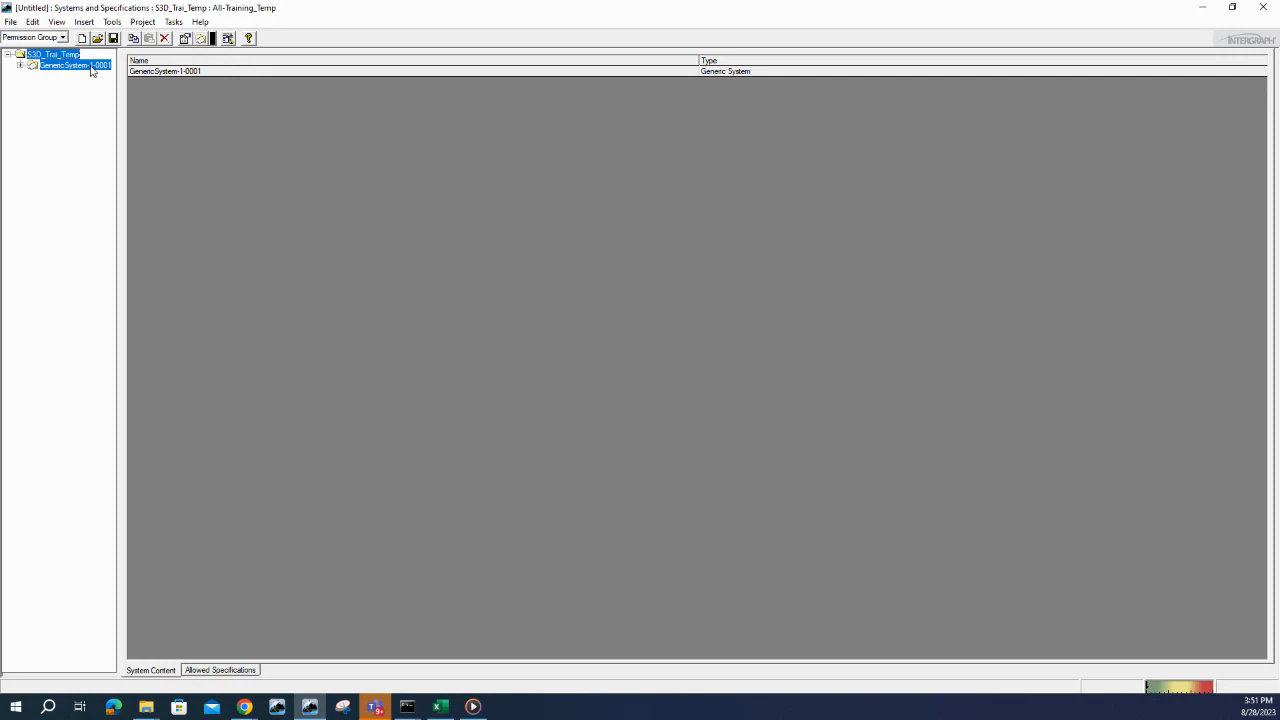
# - Rename the new generic system as AreaSystOutfitting in its properties
pyautogui.rightClick(90, 68)
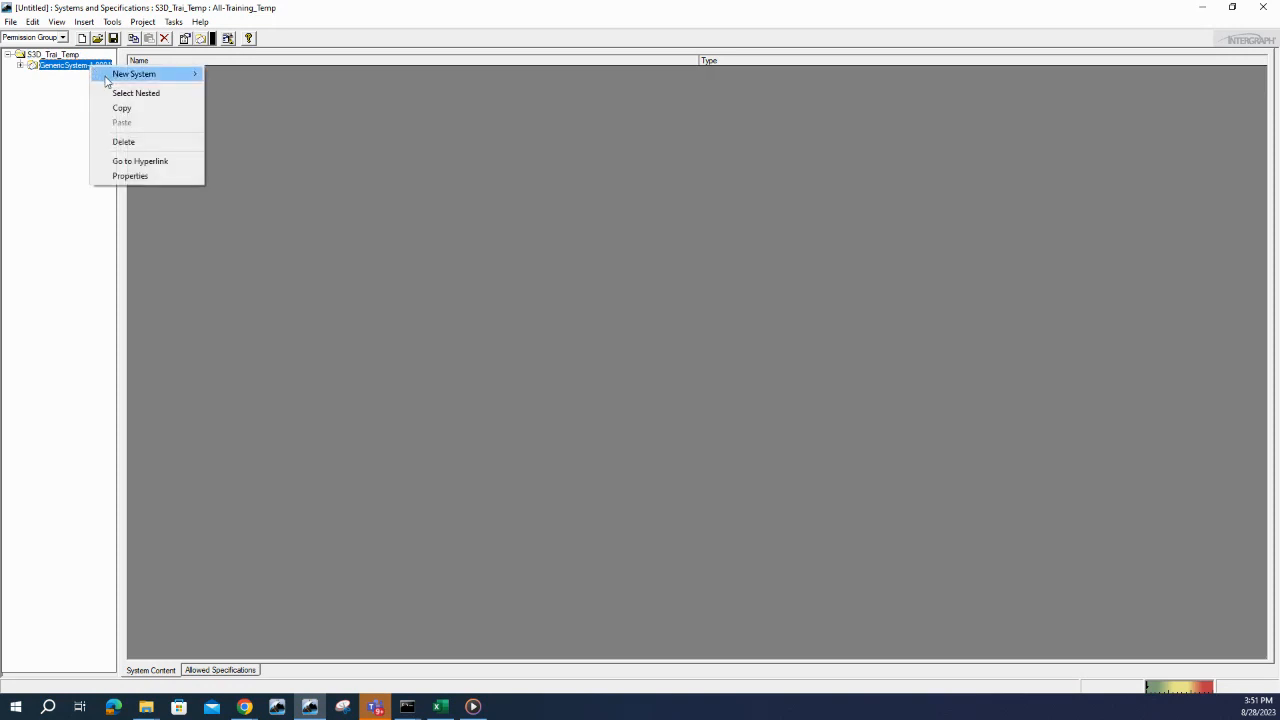
pyautogui.click(130, 176)
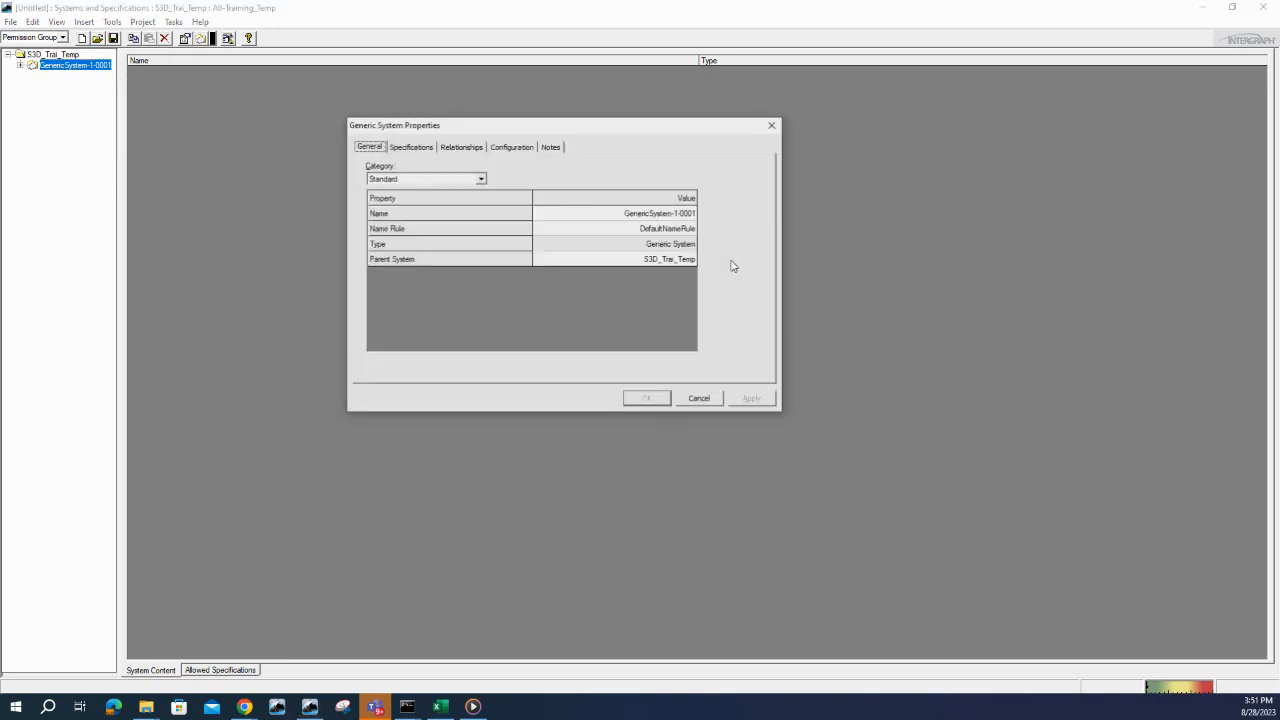
pyautogui.click(627, 215)
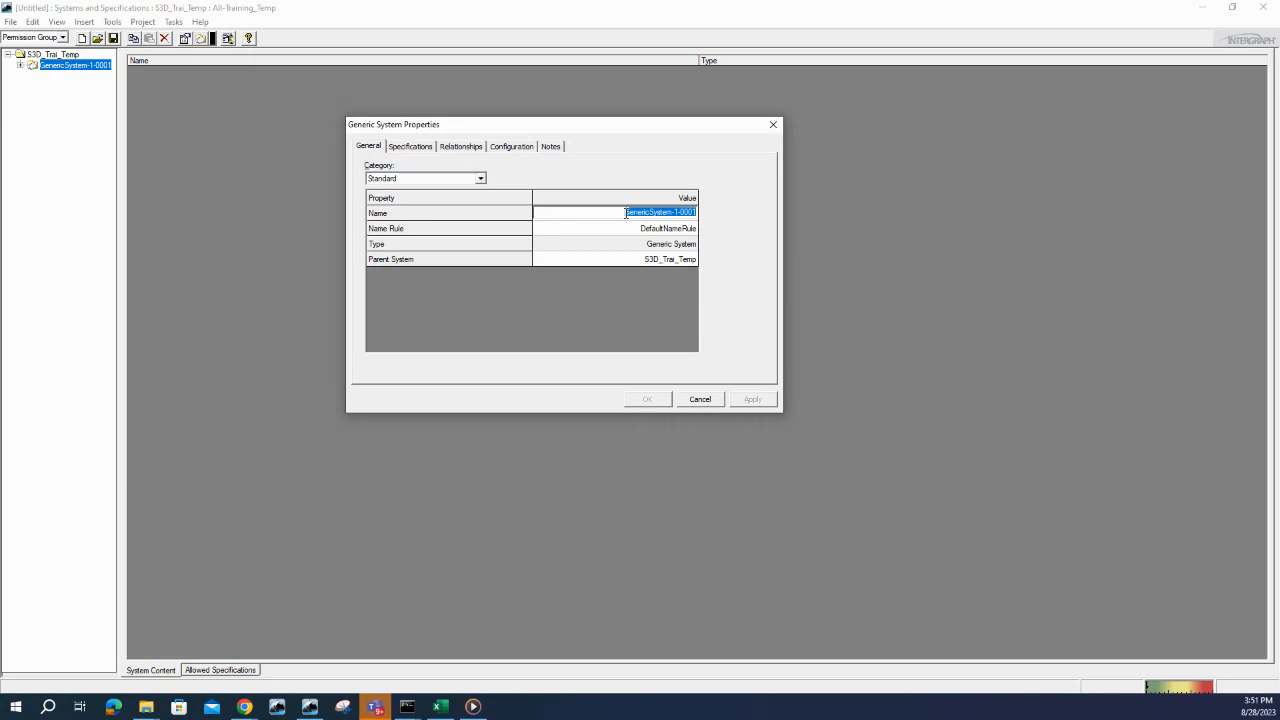
pyautogui.hotkey('alt', 'Tab')
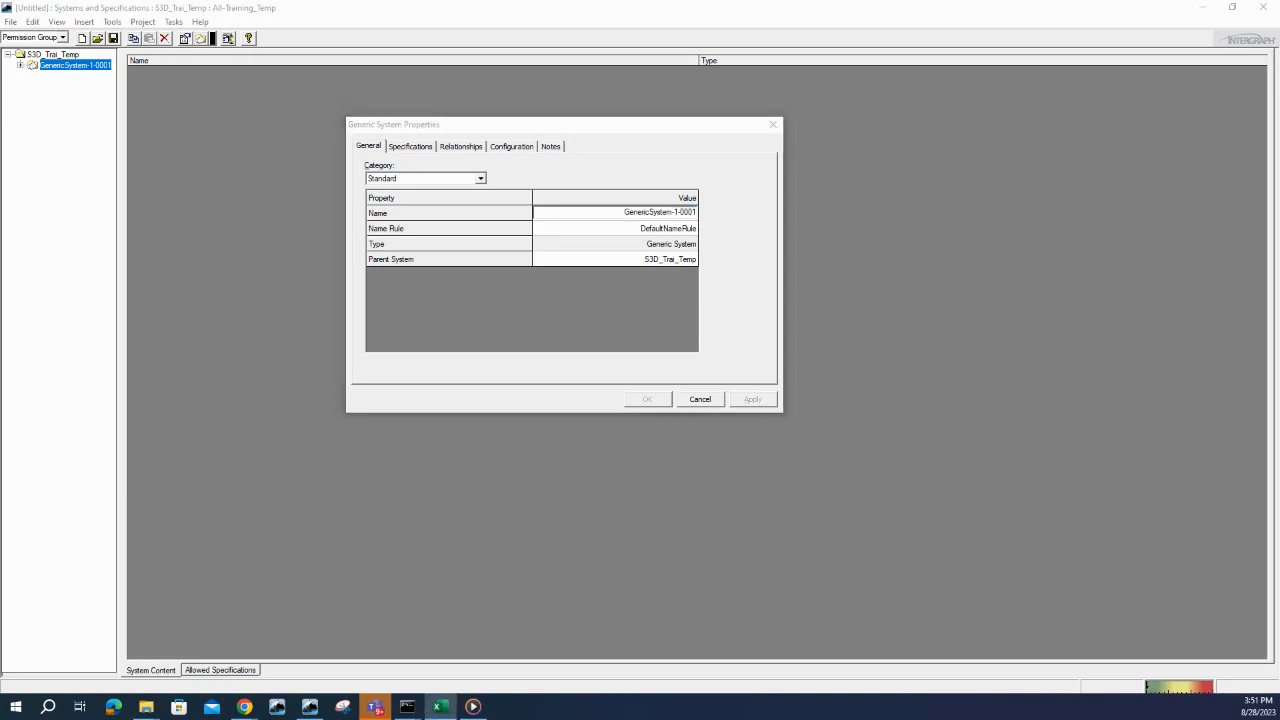
pyautogui.moveTo(626, 212); pyautogui.dragTo(782, 216)
pyautogui.write('Area')
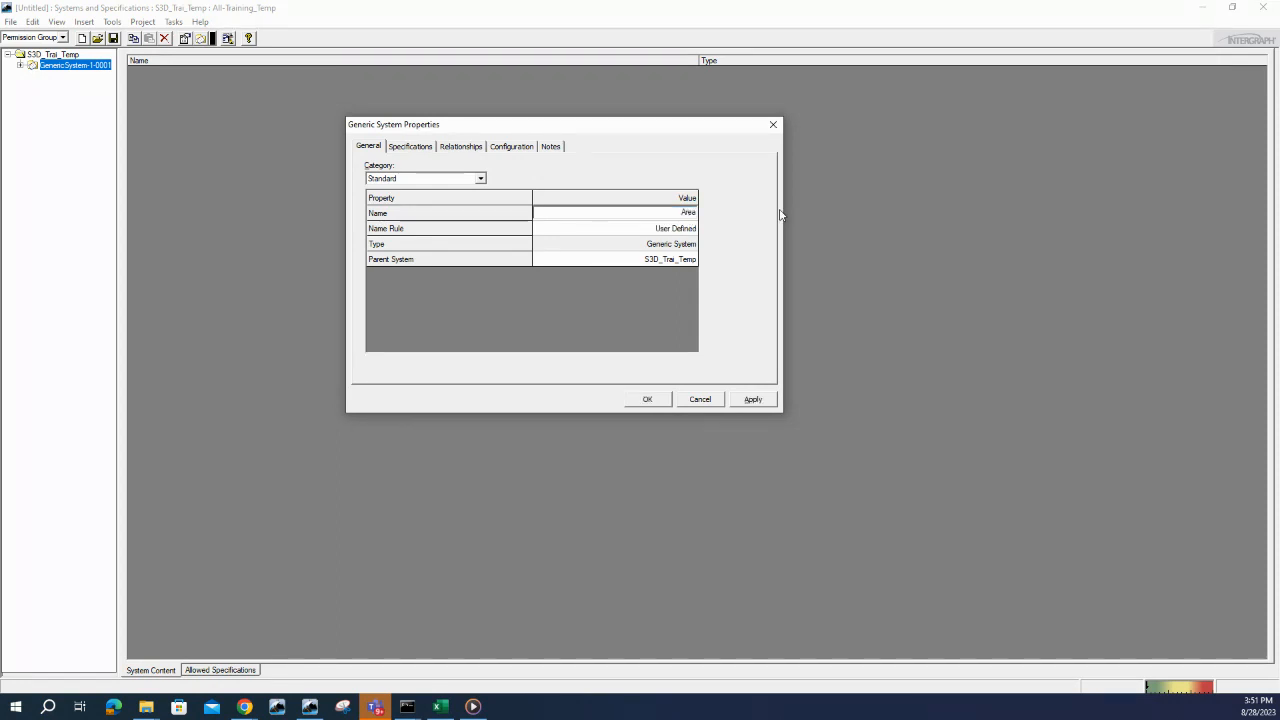
pyautogui.write('SystOutfitting')
pyautogui.click(752, 399)
pyautogui.click(646, 398)
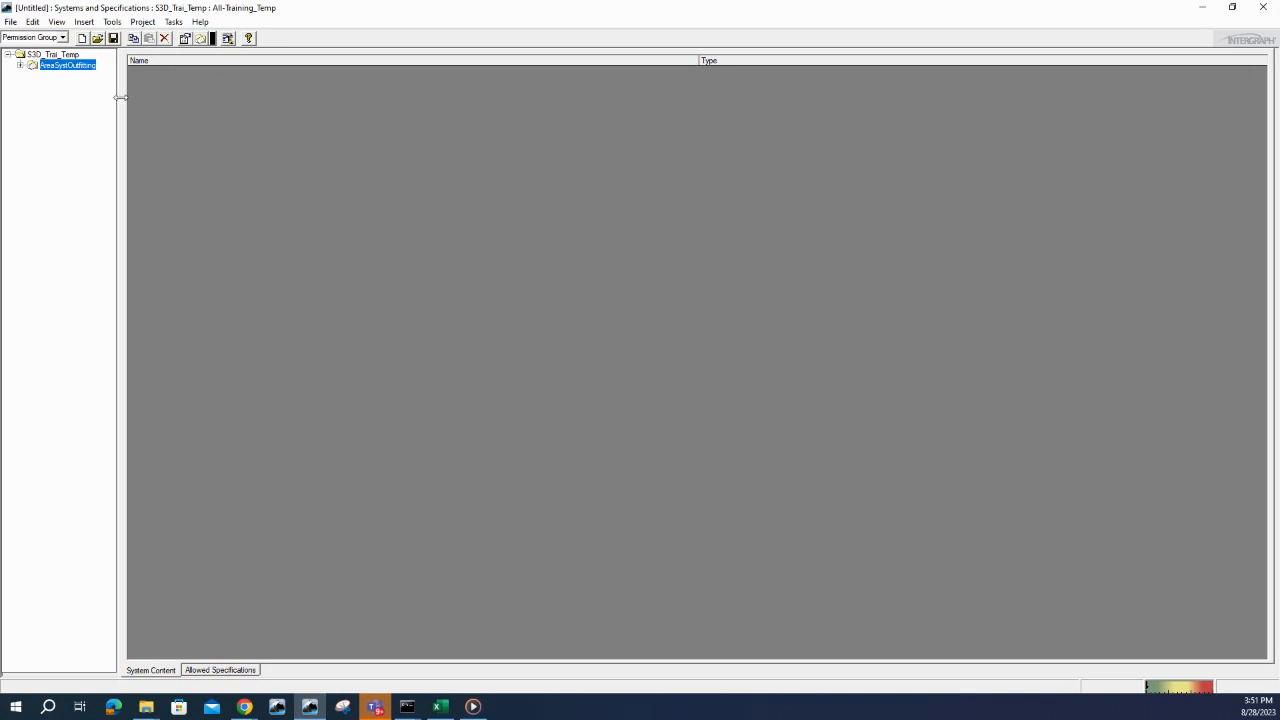
# - Create an area system named Piping under AreaSystOutfitting
pyautogui.click(69, 67)
pyautogui.rightClick(70, 71)
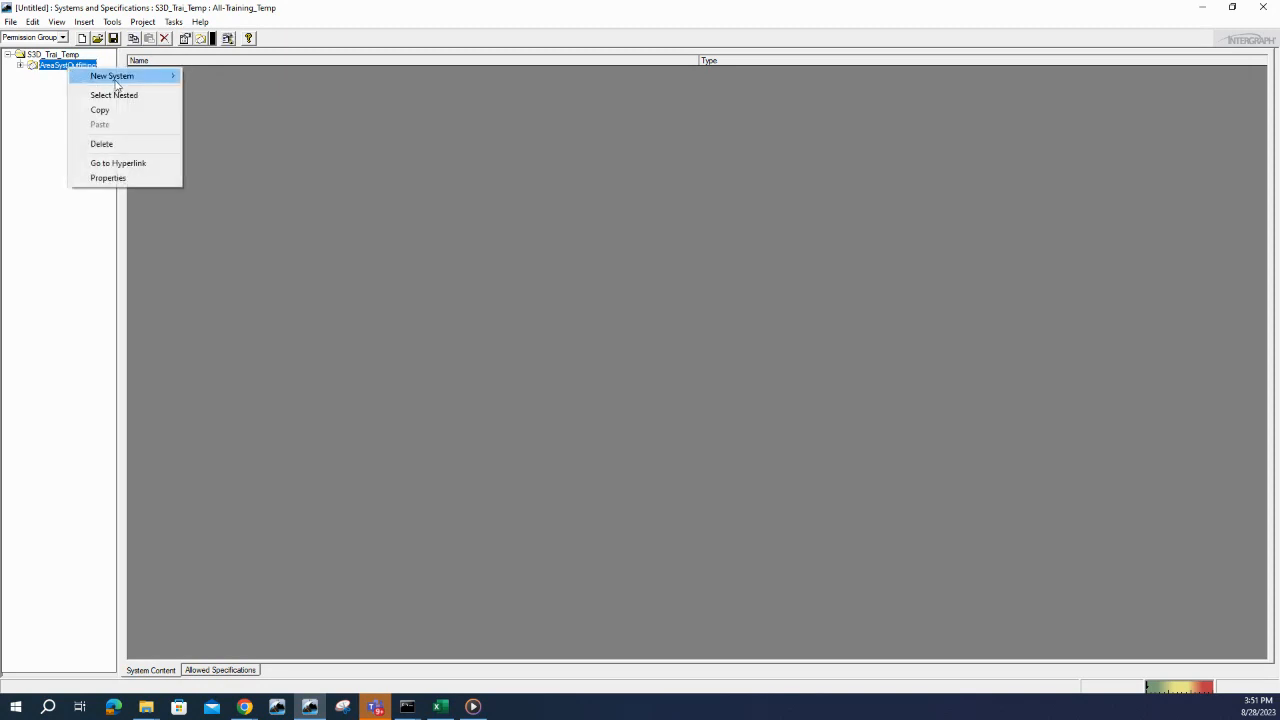
pyautogui.moveTo(115, 81)
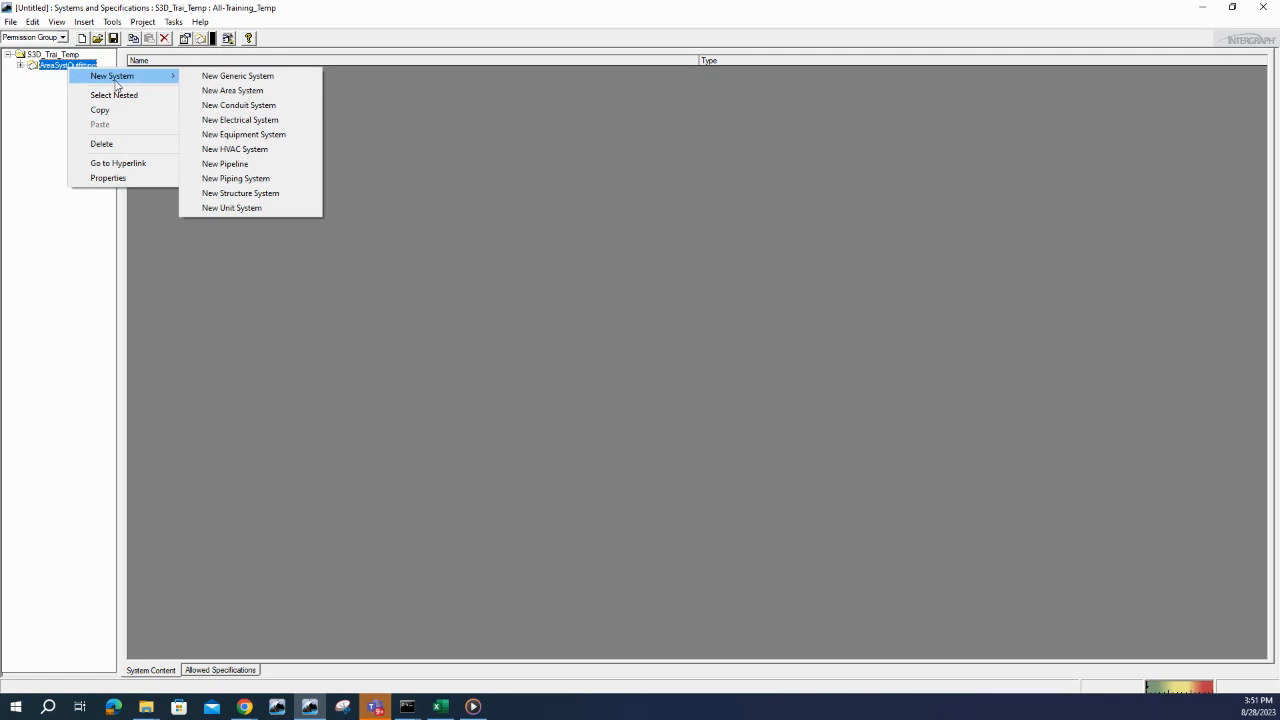
pyautogui.click(252, 97)
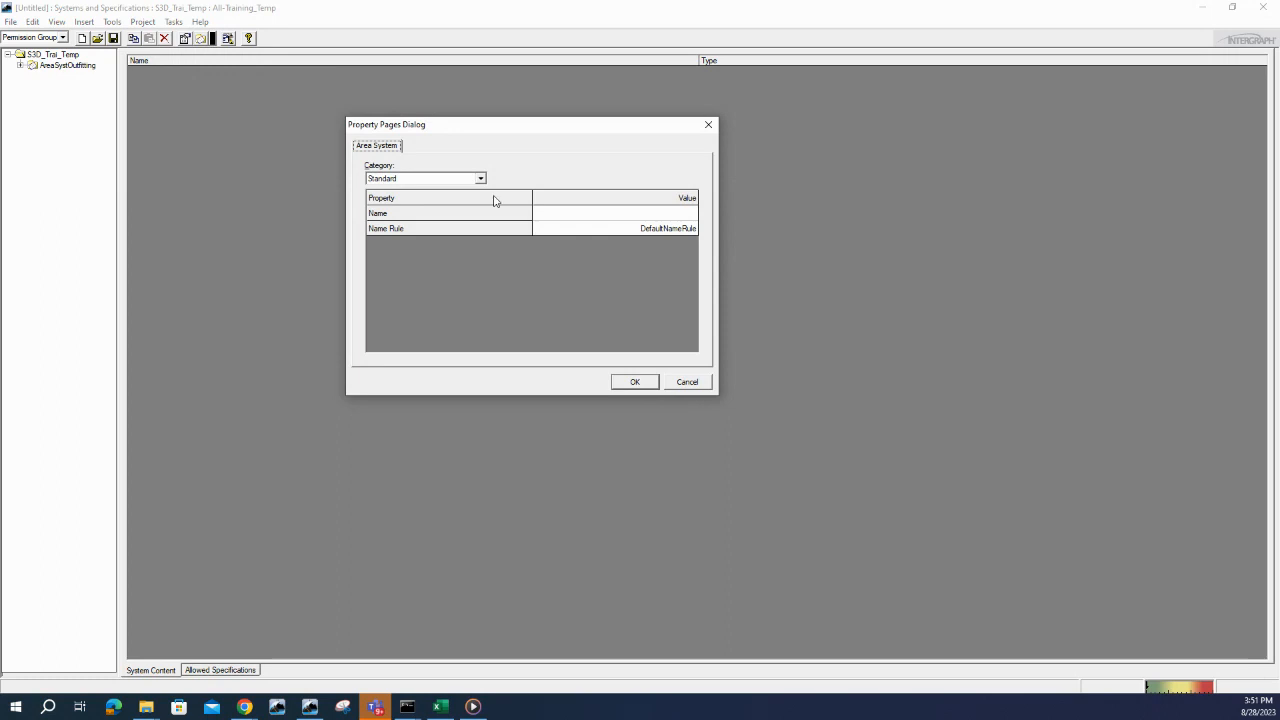
pyautogui.click(652, 214)
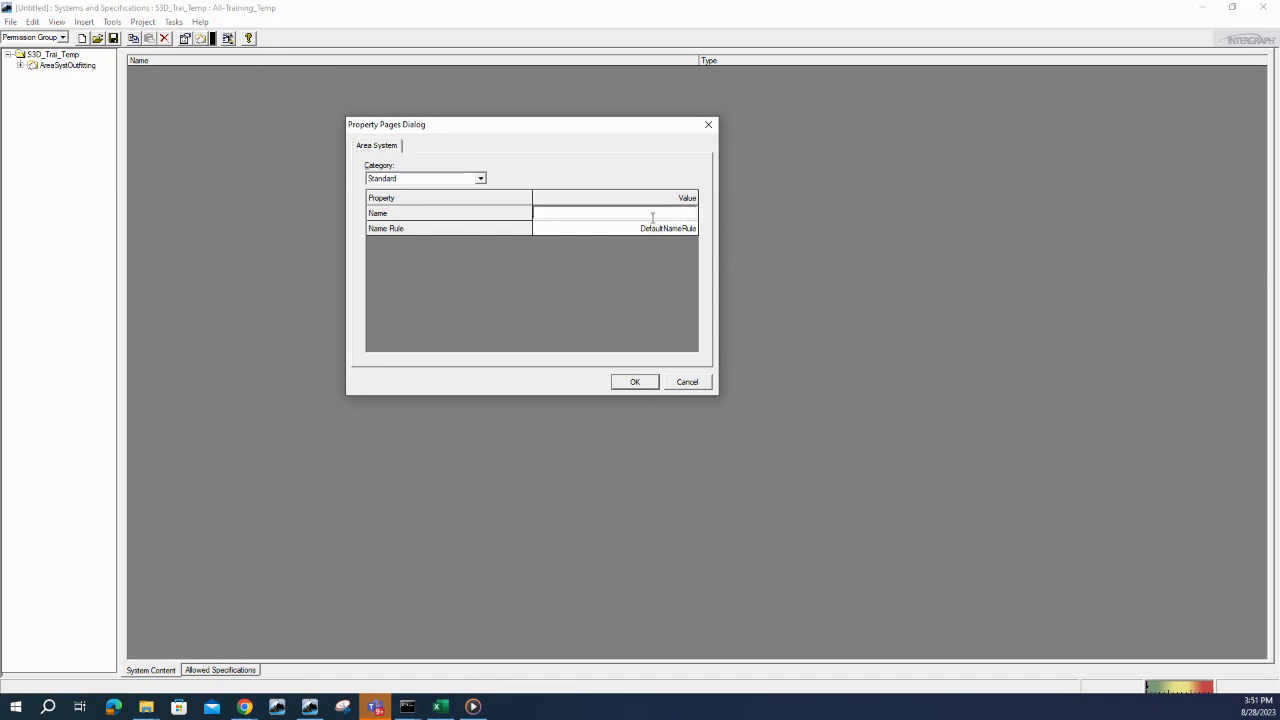
pyautogui.write('Piping')
pyautogui.click(624, 381)
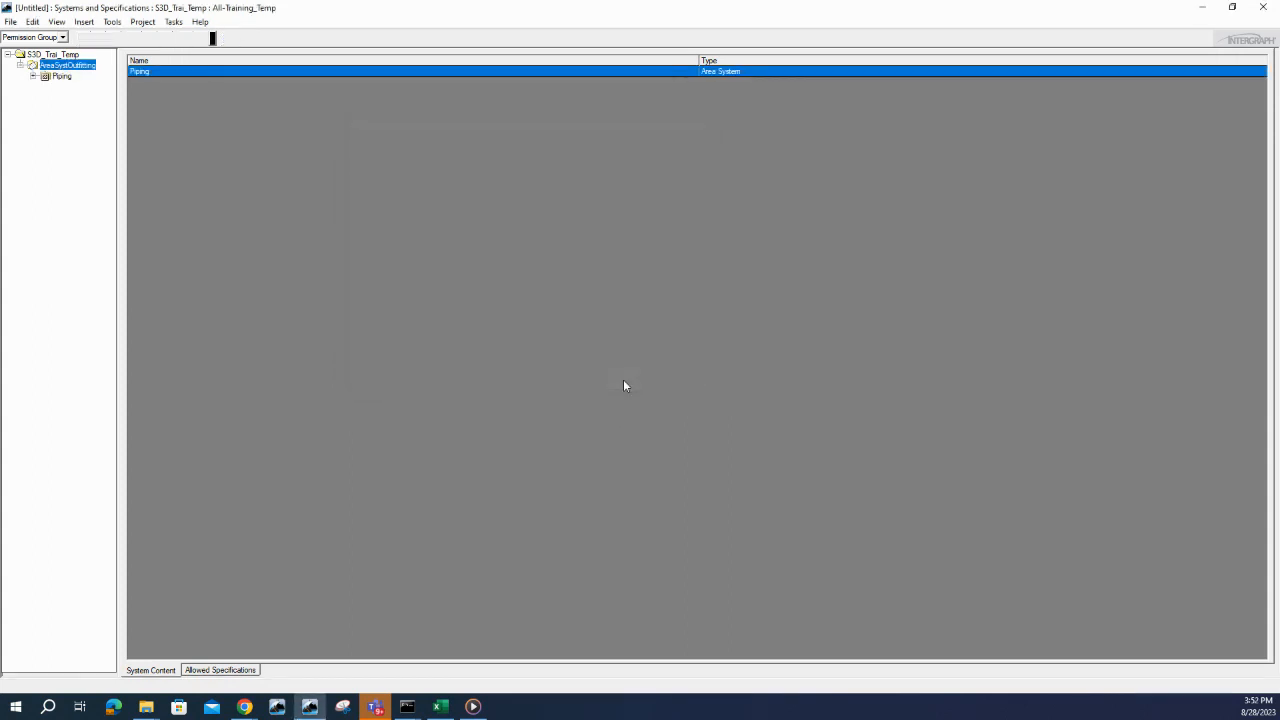
# - Create a generic system named PipeSupport under the Piping area system
pyautogui.click(62, 77)
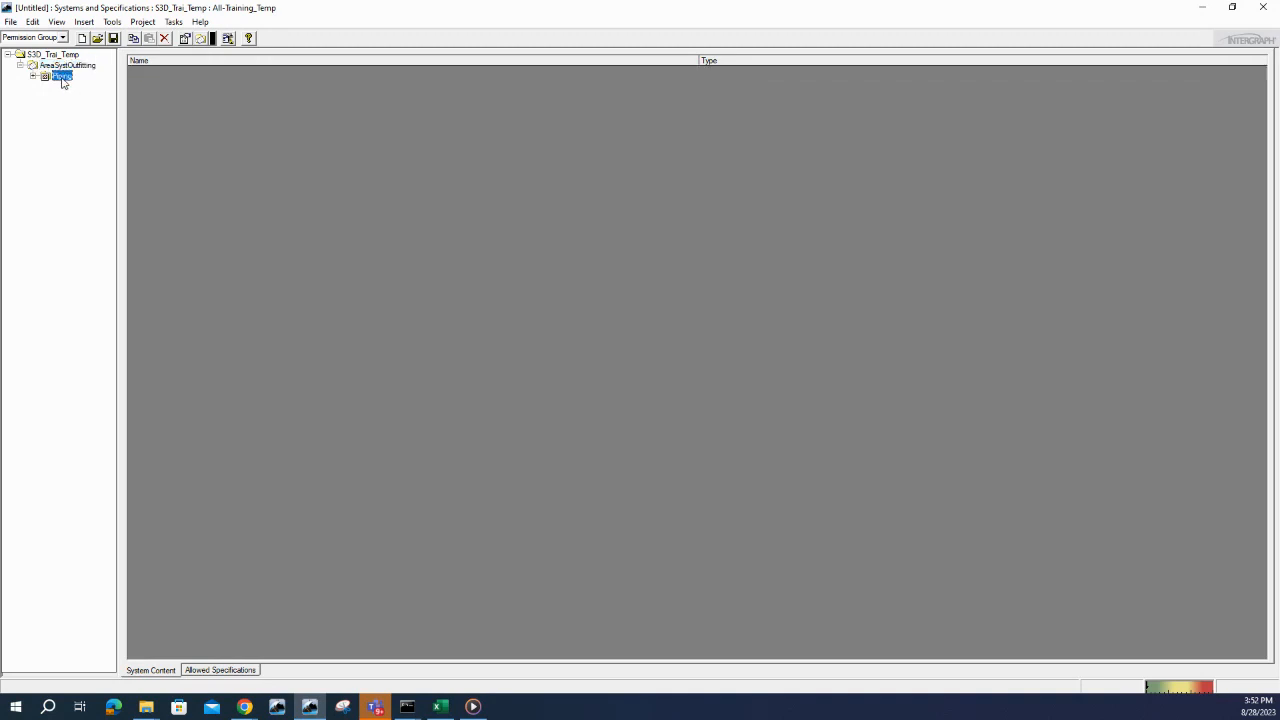
pyautogui.rightClick(61, 79)
pyautogui.moveTo(100, 86)
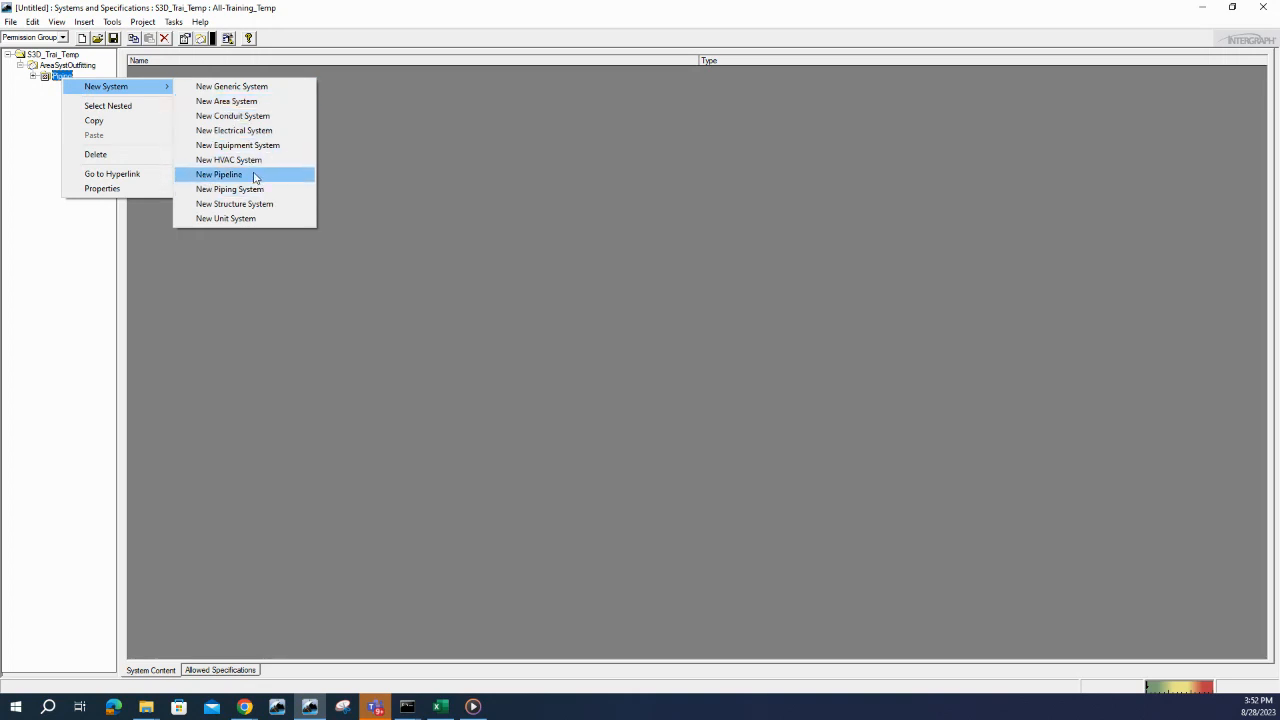
pyautogui.click(239, 87)
pyautogui.click(622, 213)
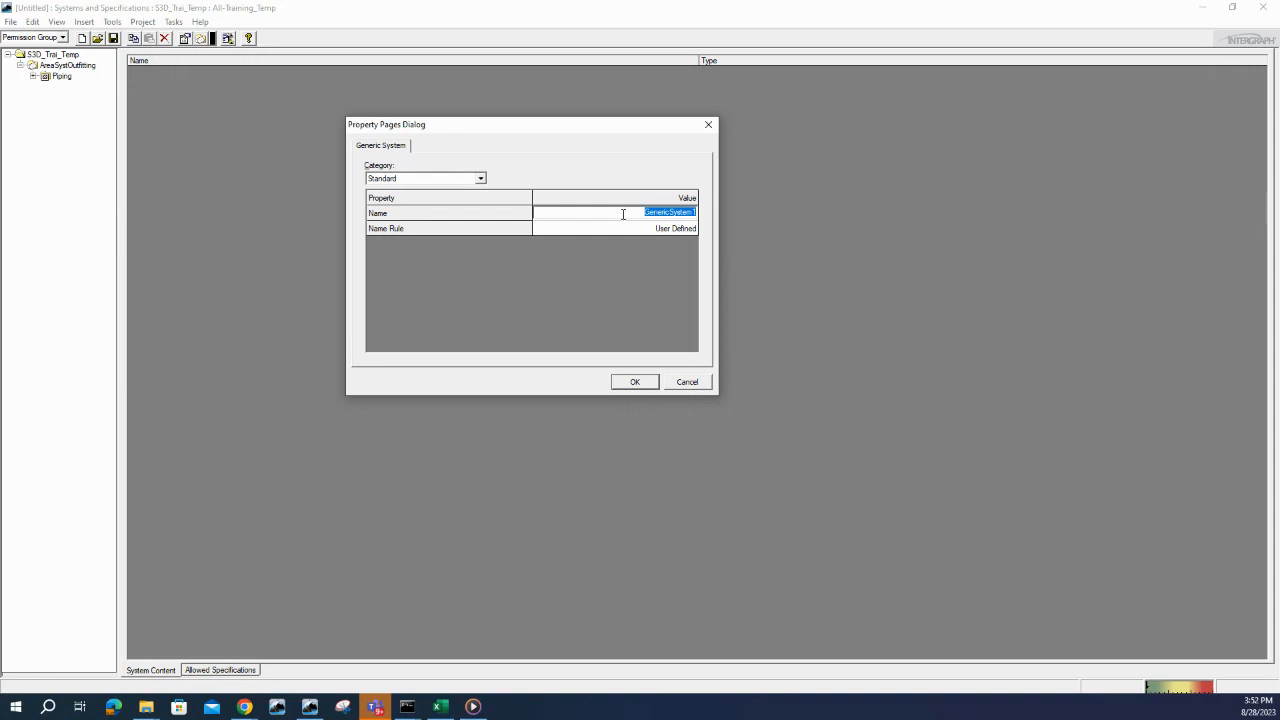
pyautogui.write('PipeSupport')
pyautogui.click(634, 382)
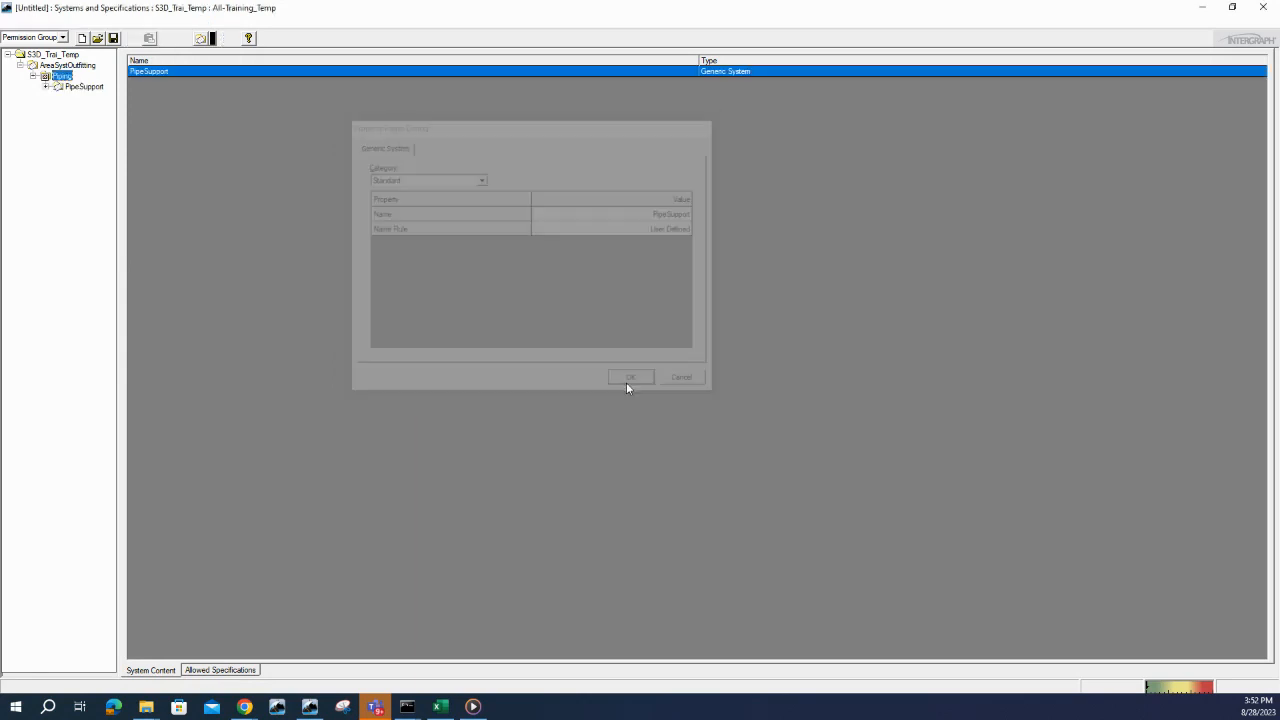
# - Create a pipeline system named Piping under the Piping area system, beside PipeSupport
pyautogui.rightClick(61, 80)
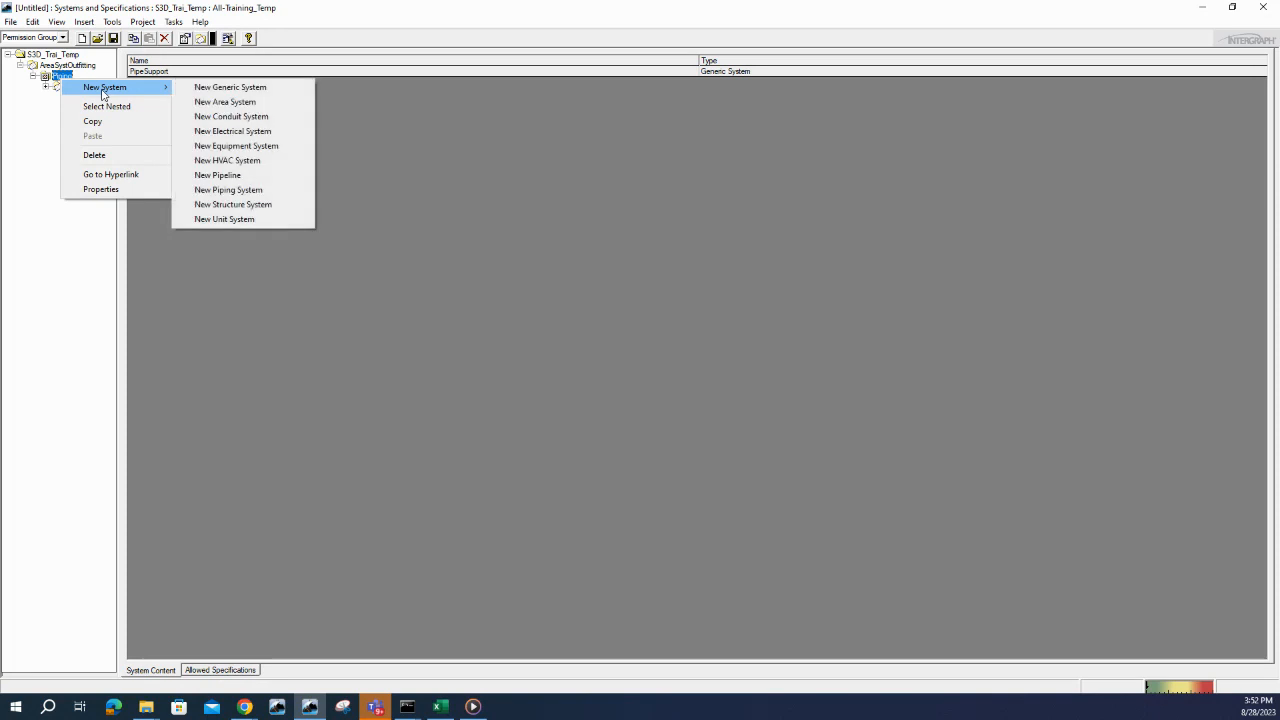
pyautogui.click(240, 177)
pyautogui.click(655, 214)
pyautogui.write('Piping')
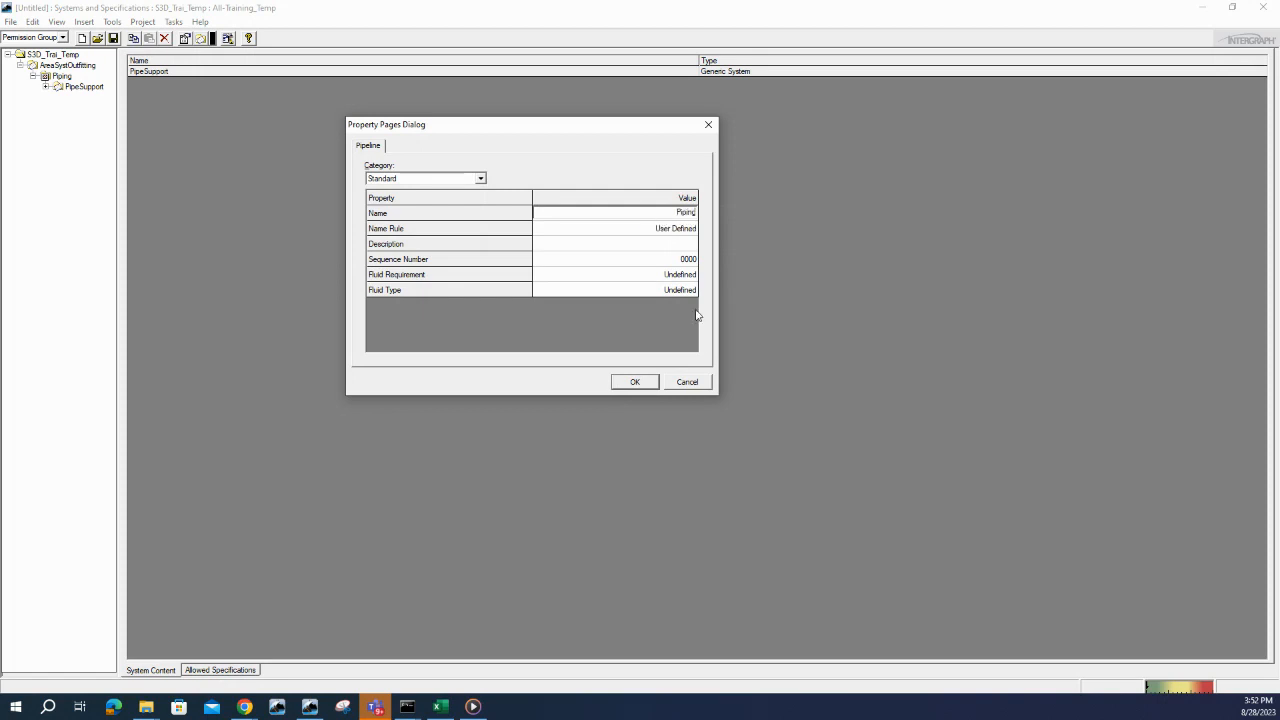
pyautogui.click(640, 383)
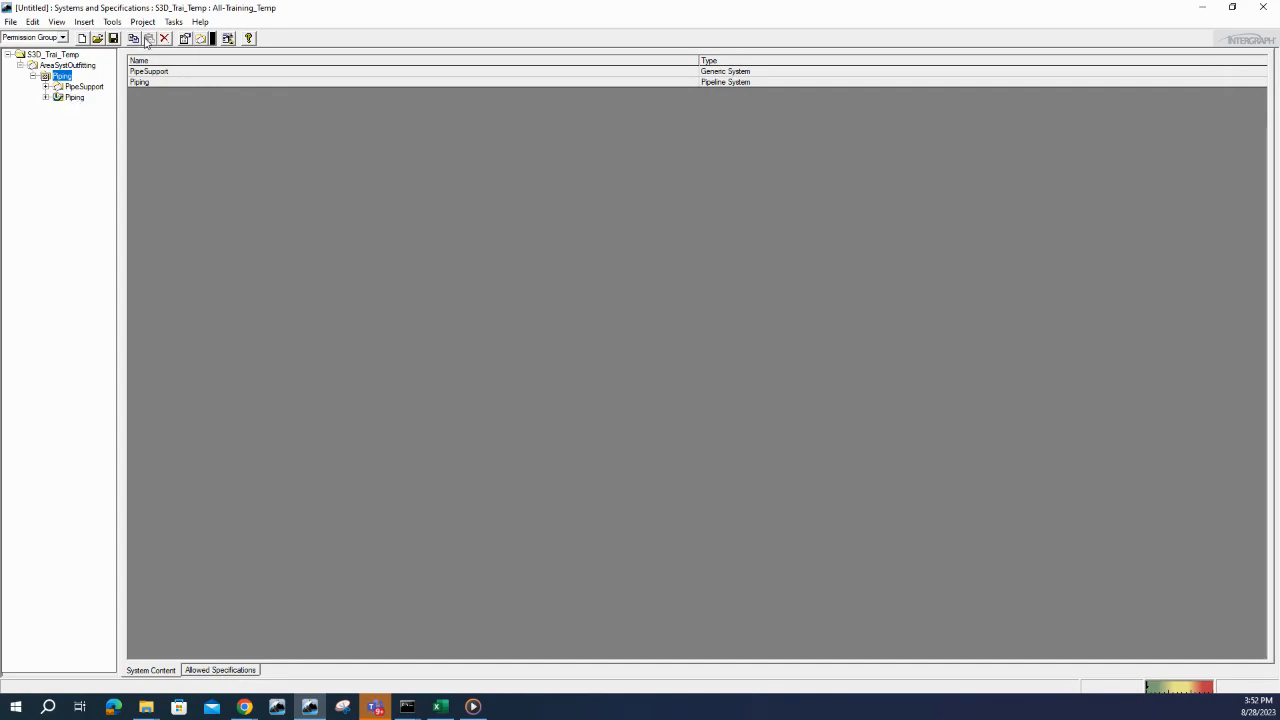
# - Return to the Common task and expand AreaSystOutfitting and its Piping area system in the system hierarchy
pyautogui.click(173, 21)
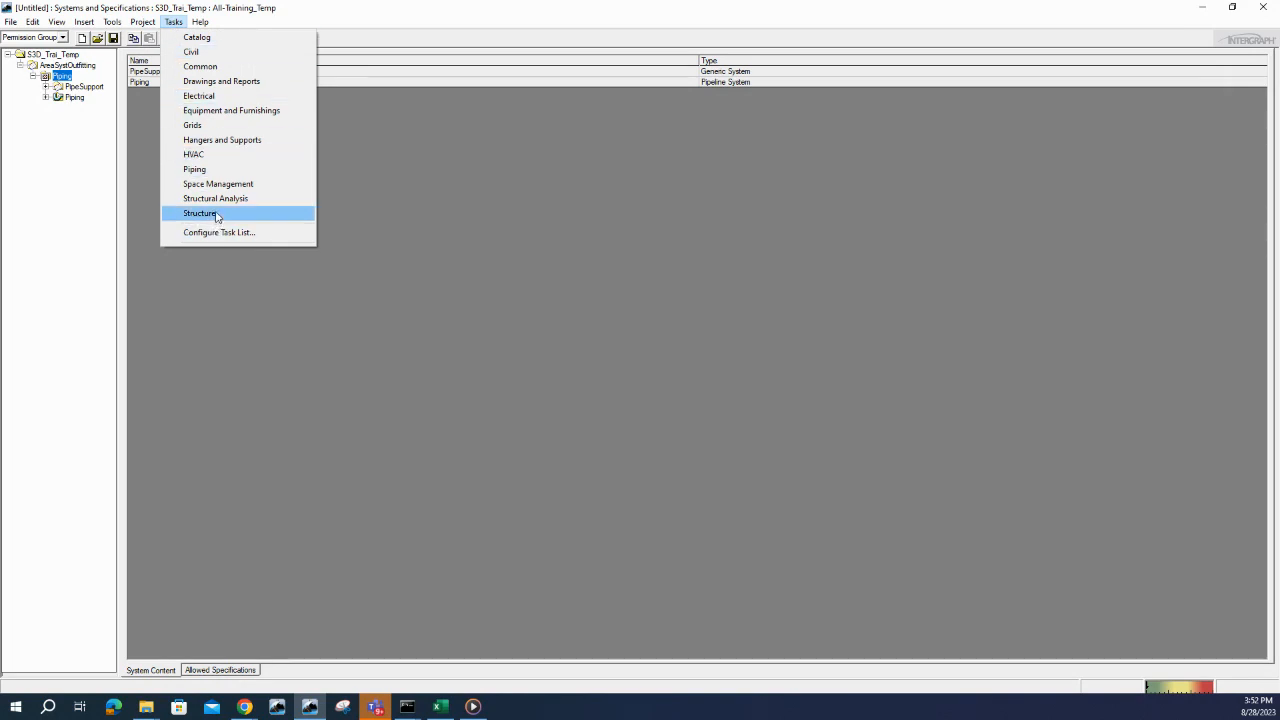
pyautogui.click(222, 67)
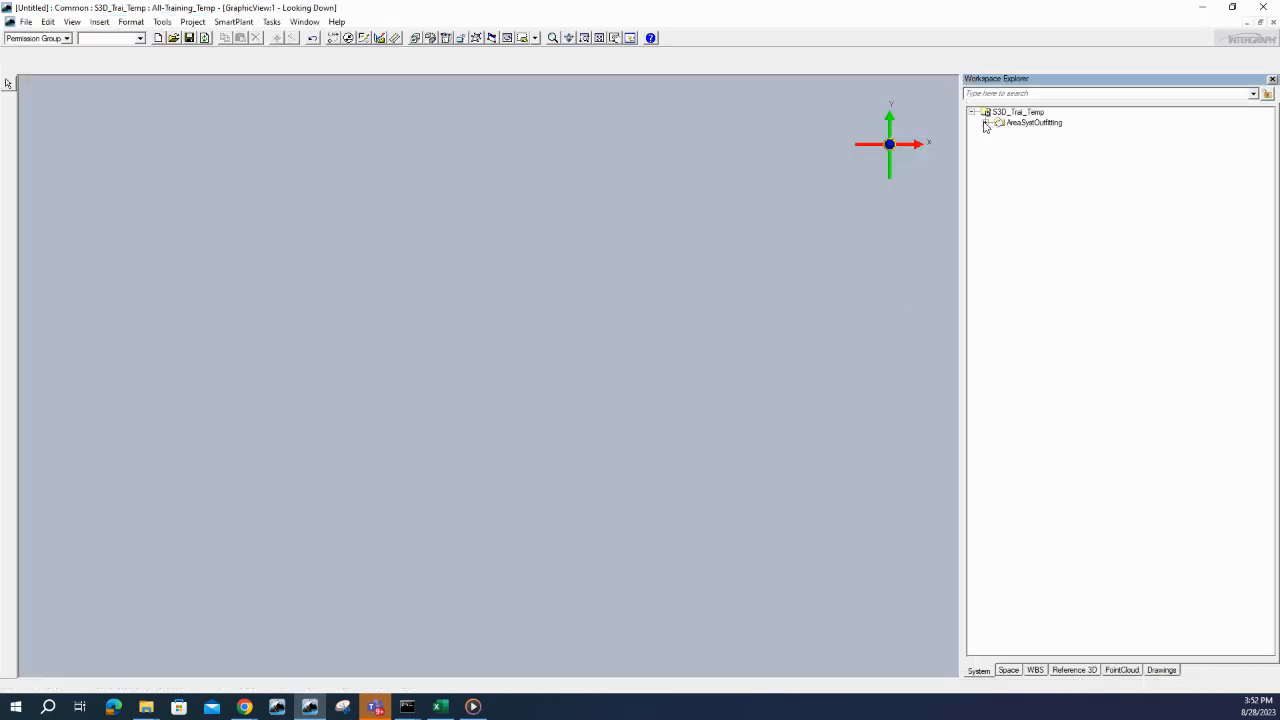
pyautogui.click(987, 123)
pyautogui.doubleClick(1030, 133)
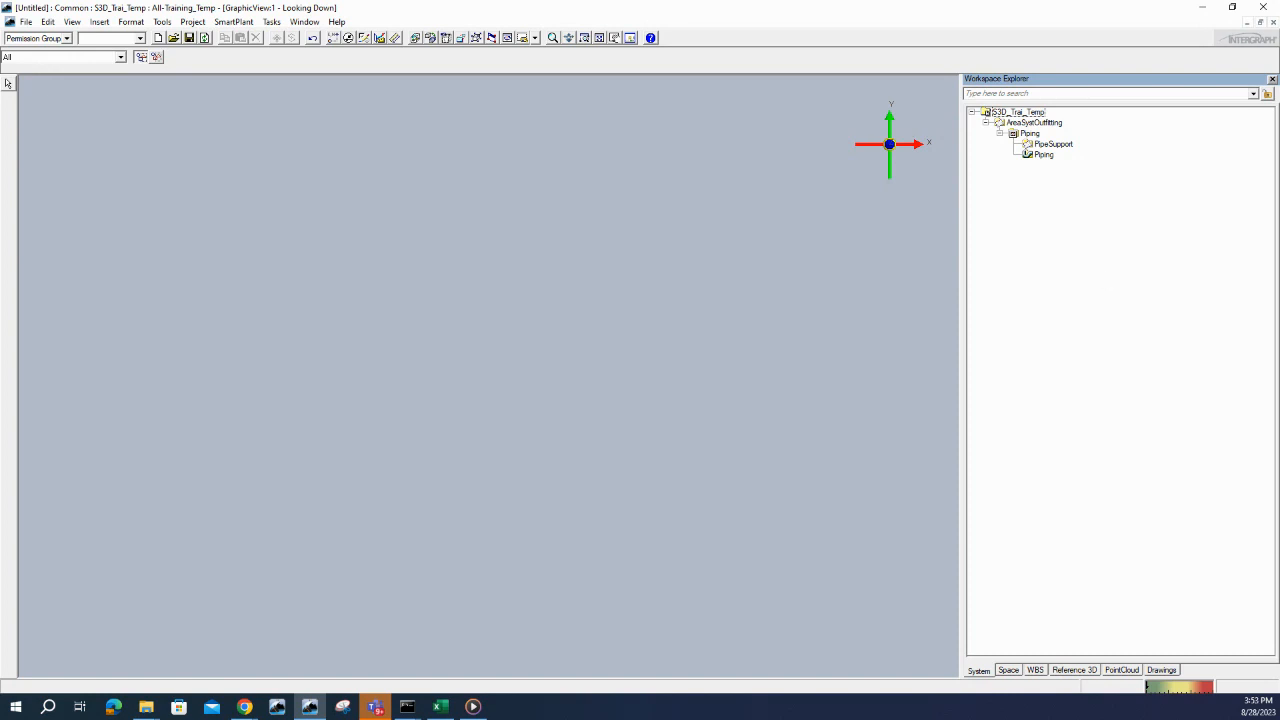
# - Switch to Excel and review the SYSTEM_HIERARCHY sheet of SystemsHierarchy_Training.xls, starting from the AreaSystOutfitting entry
pyautogui.hotkey('alt', 'Tab')
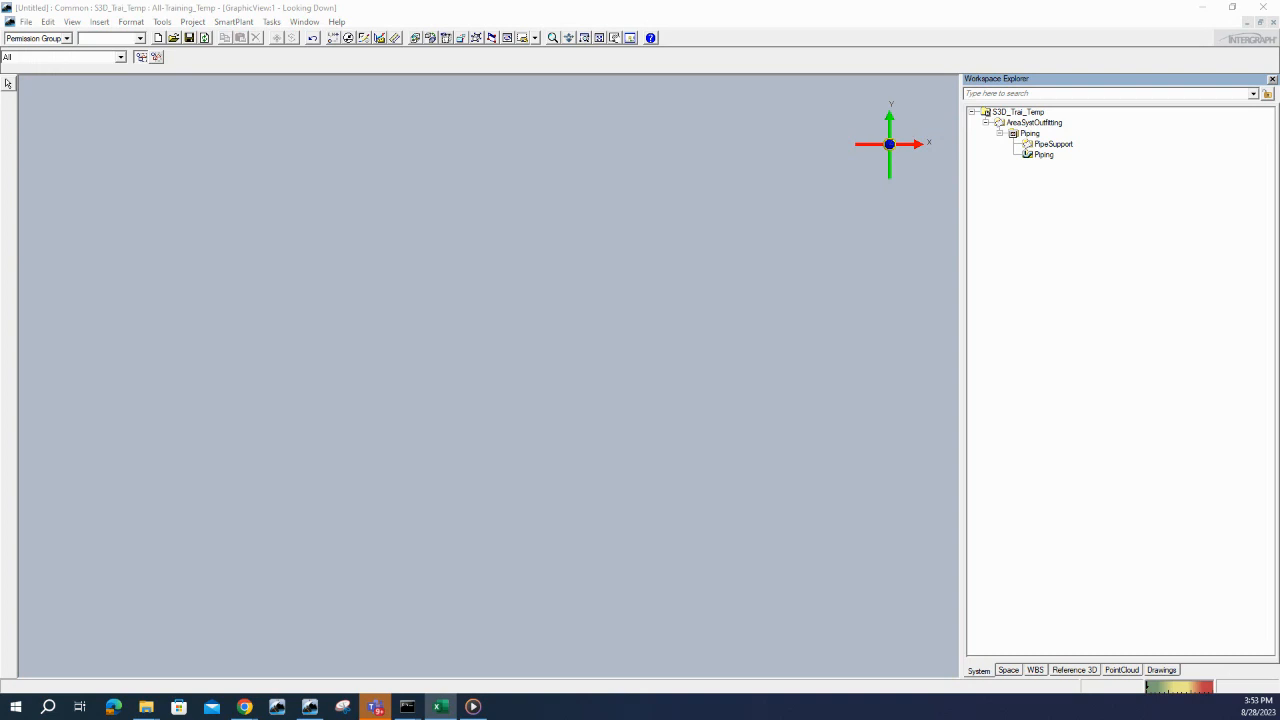
pyautogui.hotkey('alt', 'Tab')
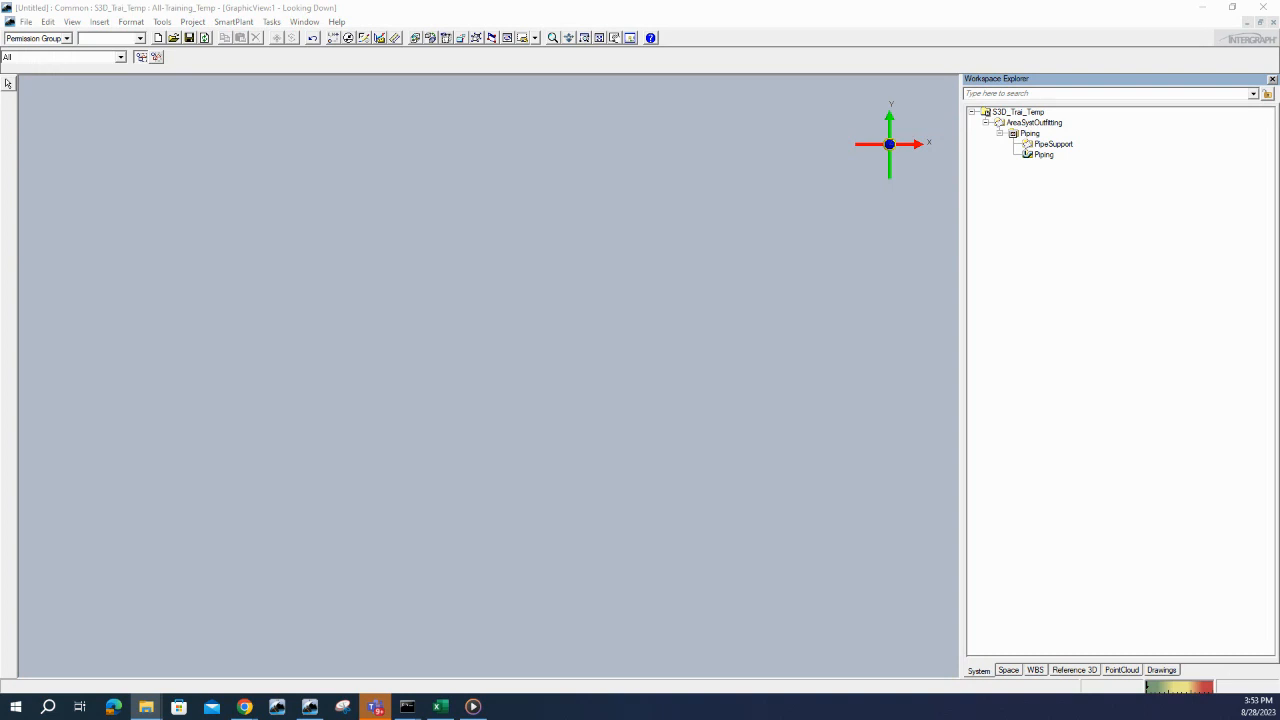
pyautogui.hotkey('alt', 'Tab')
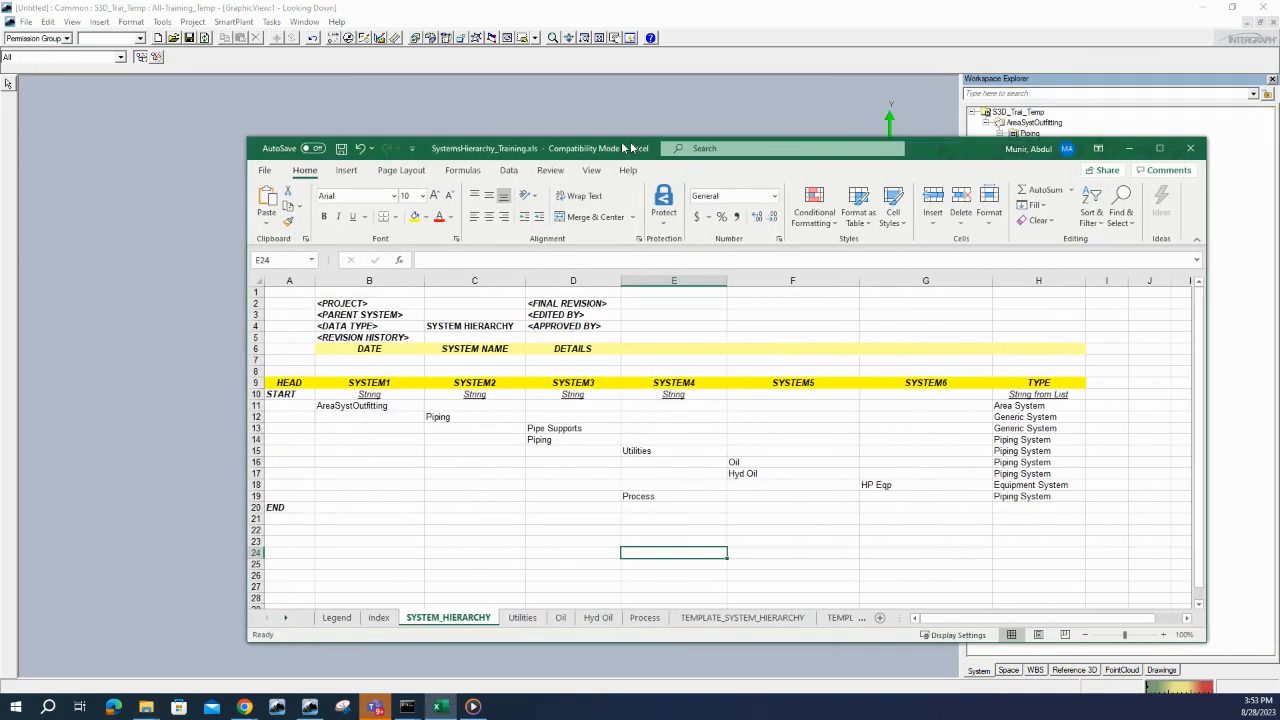
pyautogui.click(1107, 150)
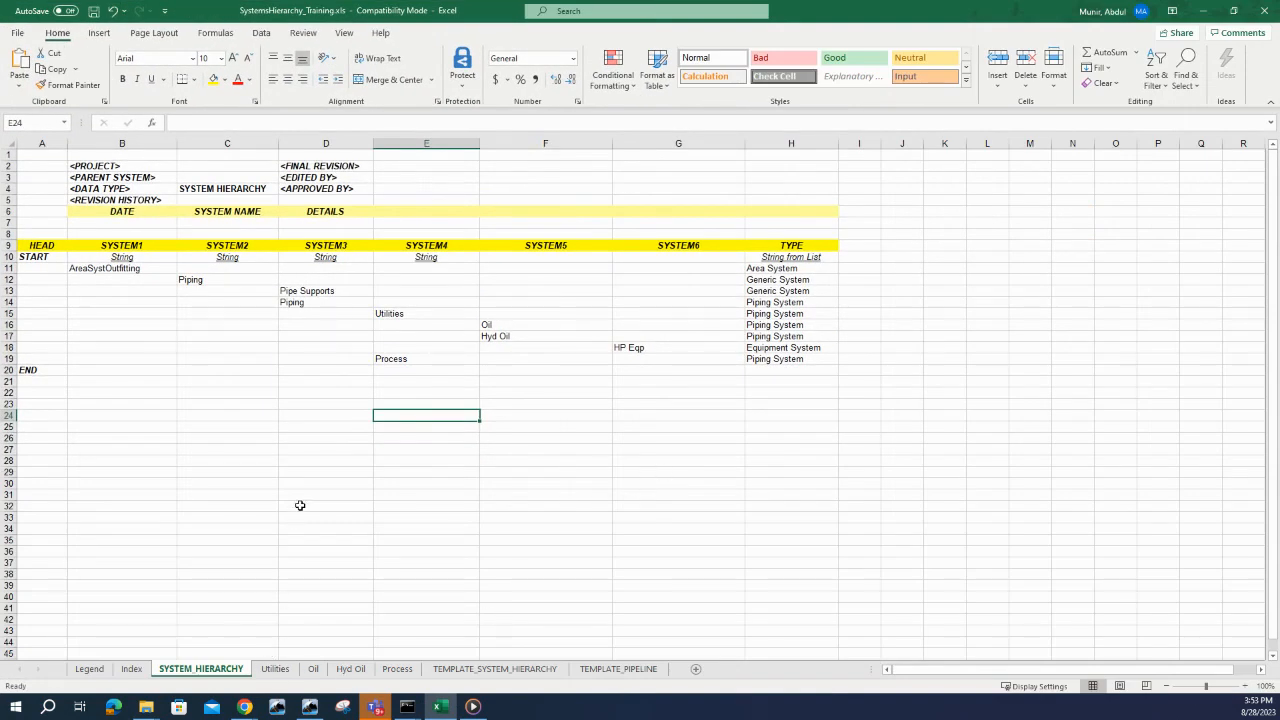
pyautogui.scroll(-1, 300, 505)
pyautogui.scroll(1, 300, 505)
pyautogui.click(124, 272)
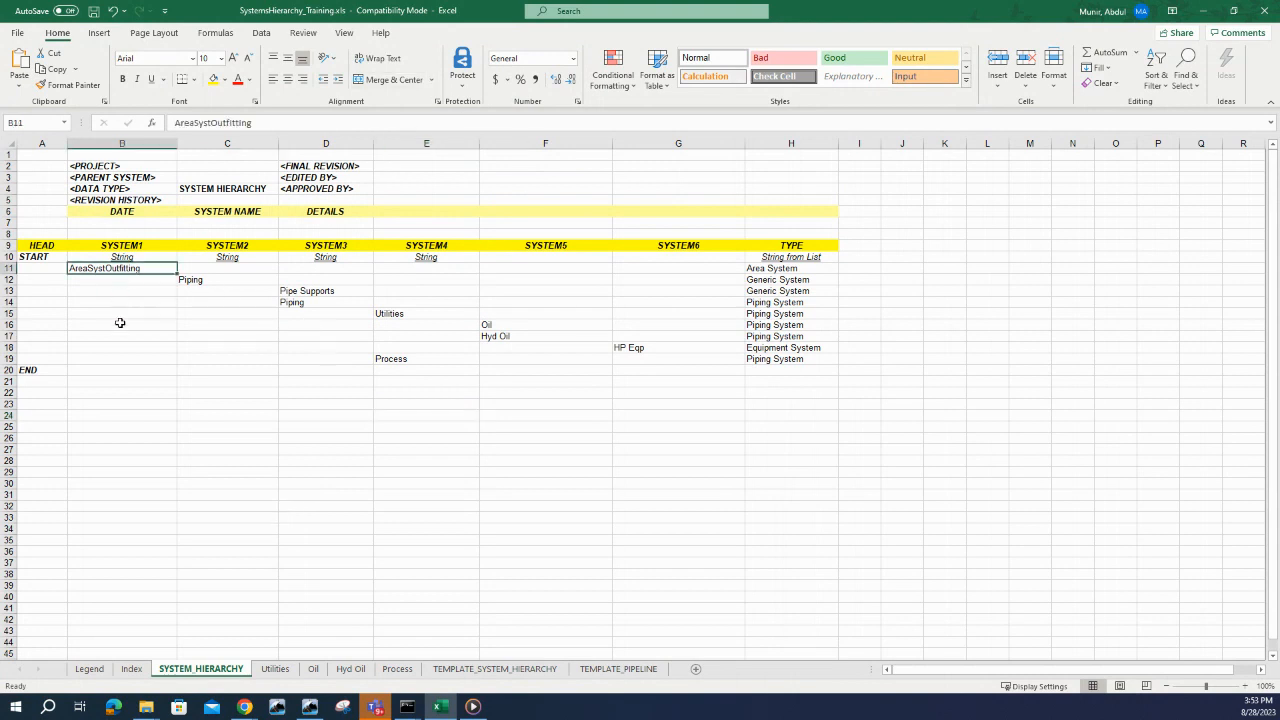
# - Compare the sheet's AreaSystOutfitting, Piping and Pipe Supports rows and their system types with the Workspace Explorer hierarchy
pyautogui.moveTo(830, 9); pyautogui.dragTo(798, 221)
pyautogui.click(1032, 122)
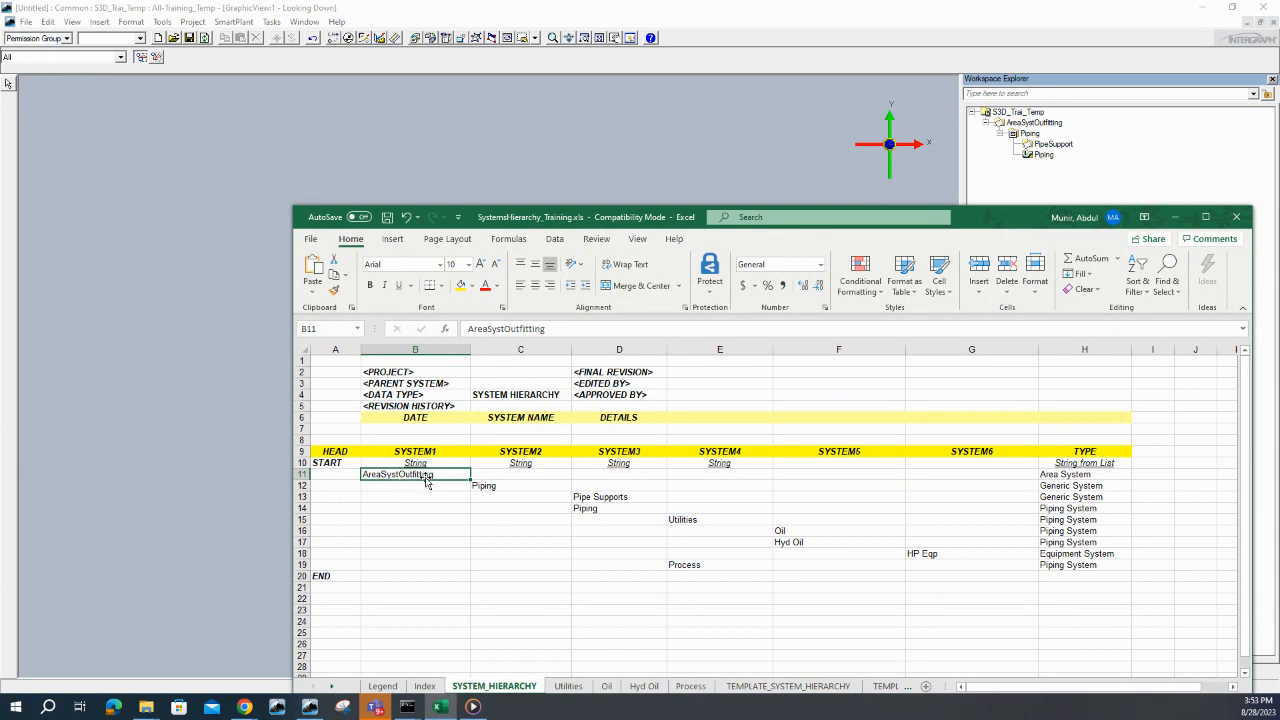
pyautogui.click(505, 489)
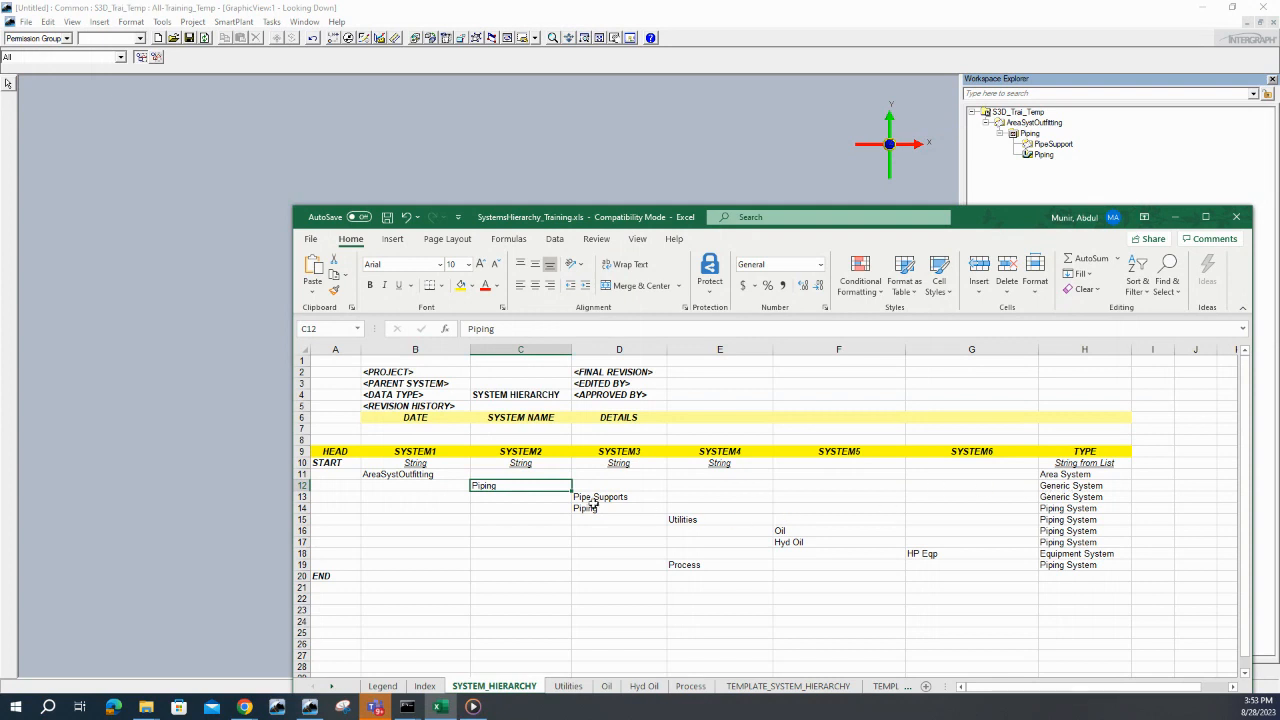
pyautogui.click(1077, 486)
pyautogui.click(505, 490)
pyautogui.click(1089, 497)
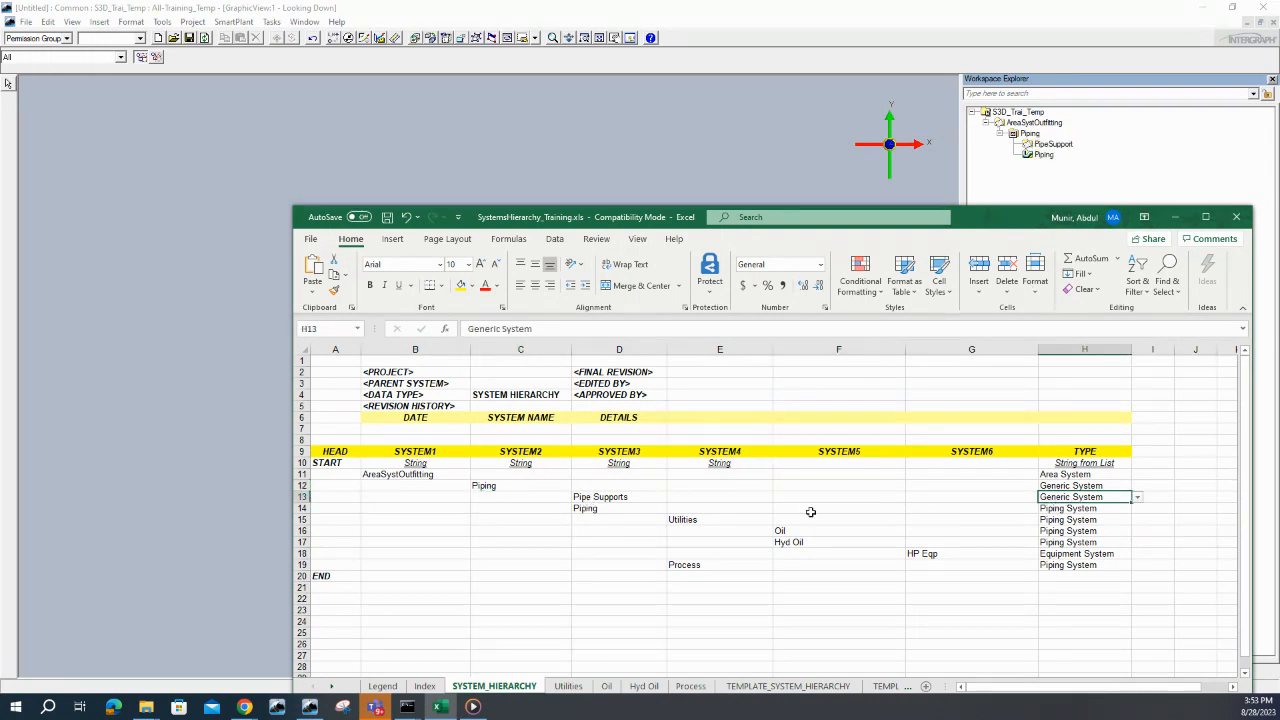
pyautogui.moveTo(626, 500); pyautogui.dragTo(1070, 507)
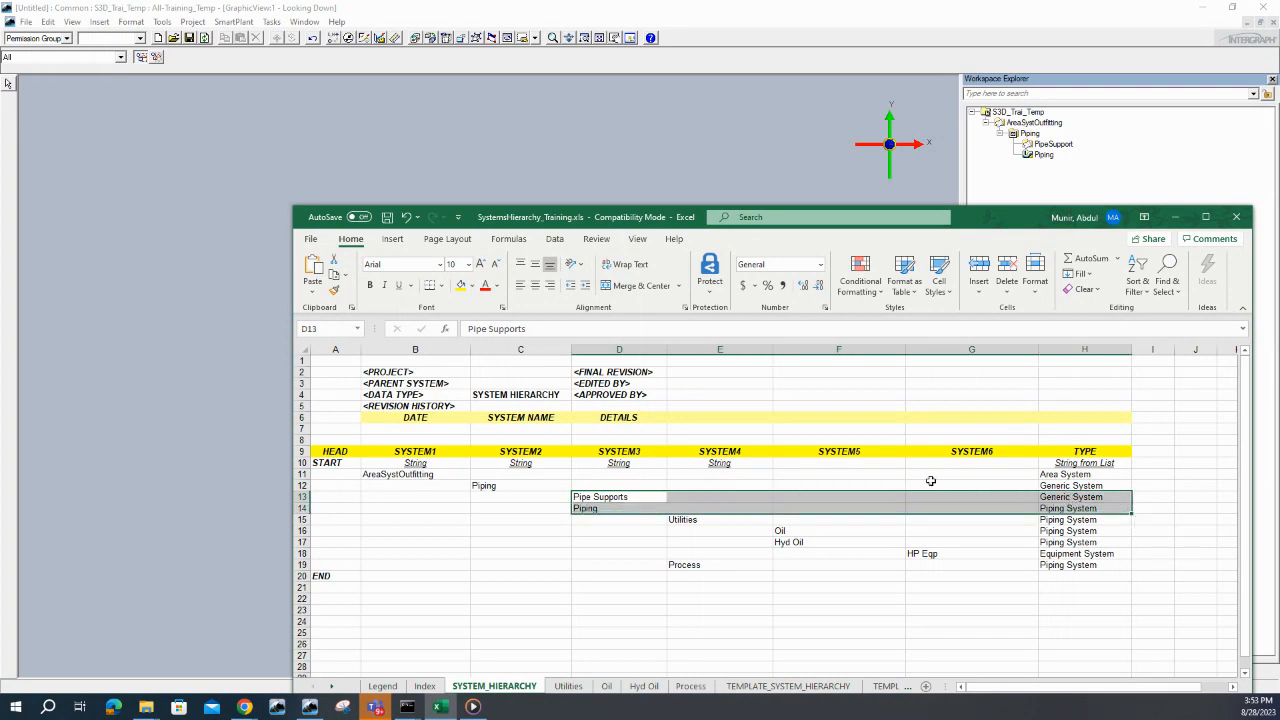
# - Review the Piping, Utilities and Process rows of the SYSTEM_HIERARCHY sheet together with their system types
pyautogui.click(583, 508)
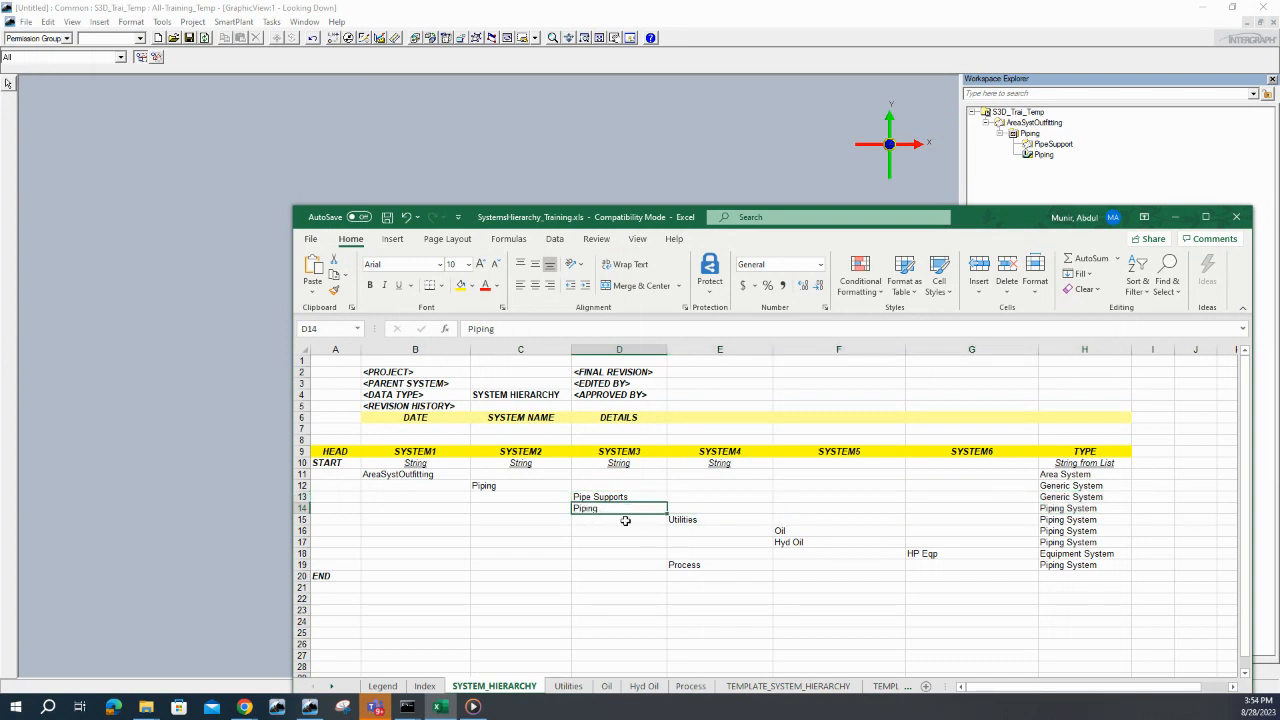
pyautogui.click(689, 520)
pyautogui.moveTo(689, 520); pyautogui.dragTo(1073, 520)
pyautogui.click(693, 521)
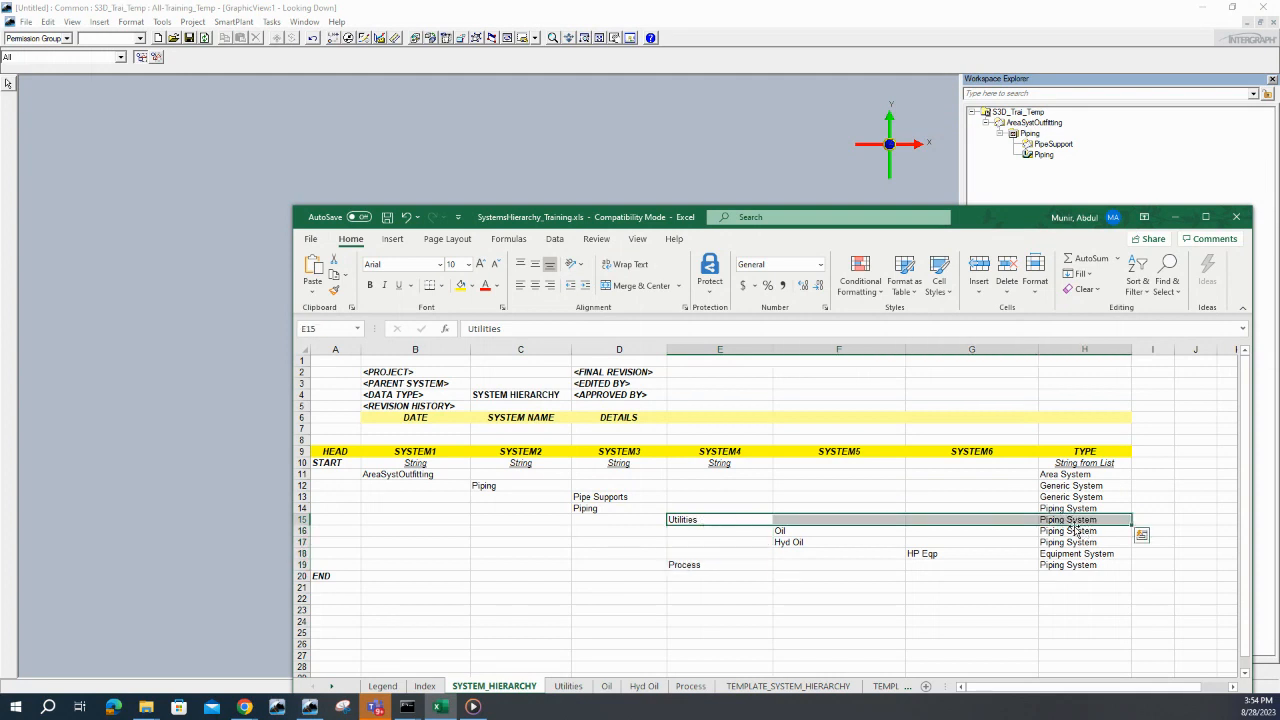
pyautogui.moveTo(684, 567); pyautogui.dragTo(1086, 568)
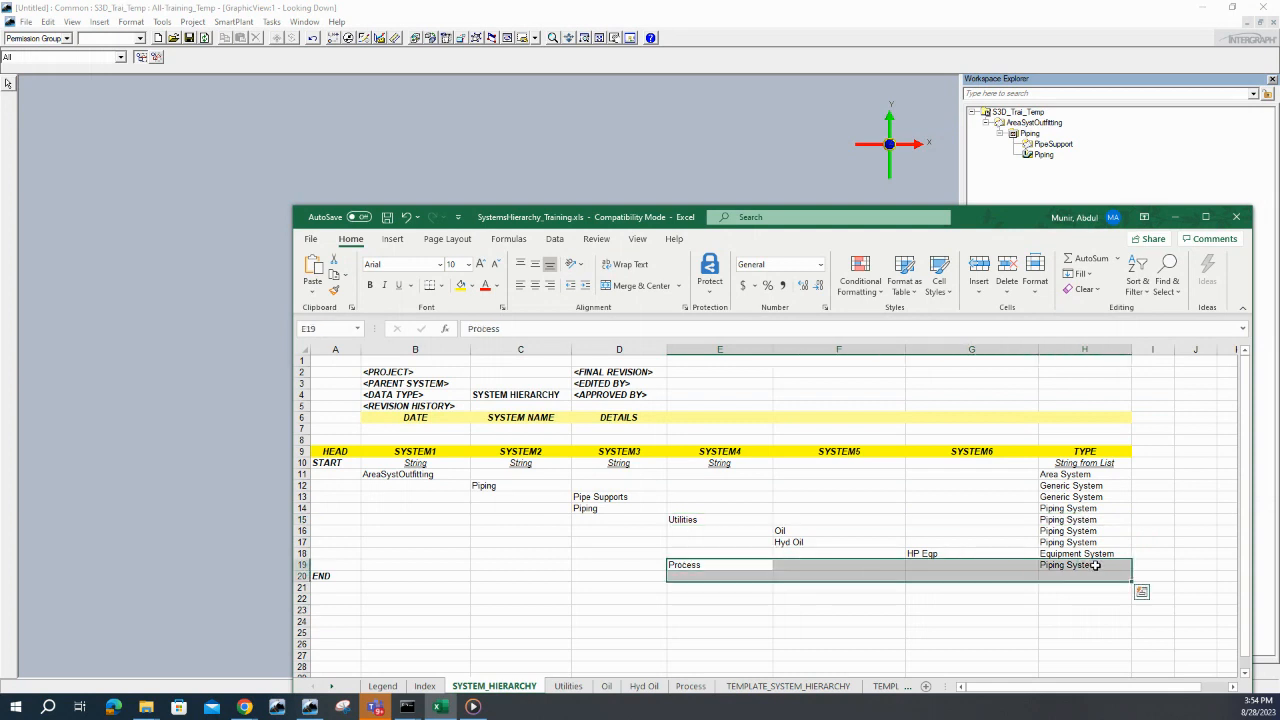
pyautogui.click(1086, 567)
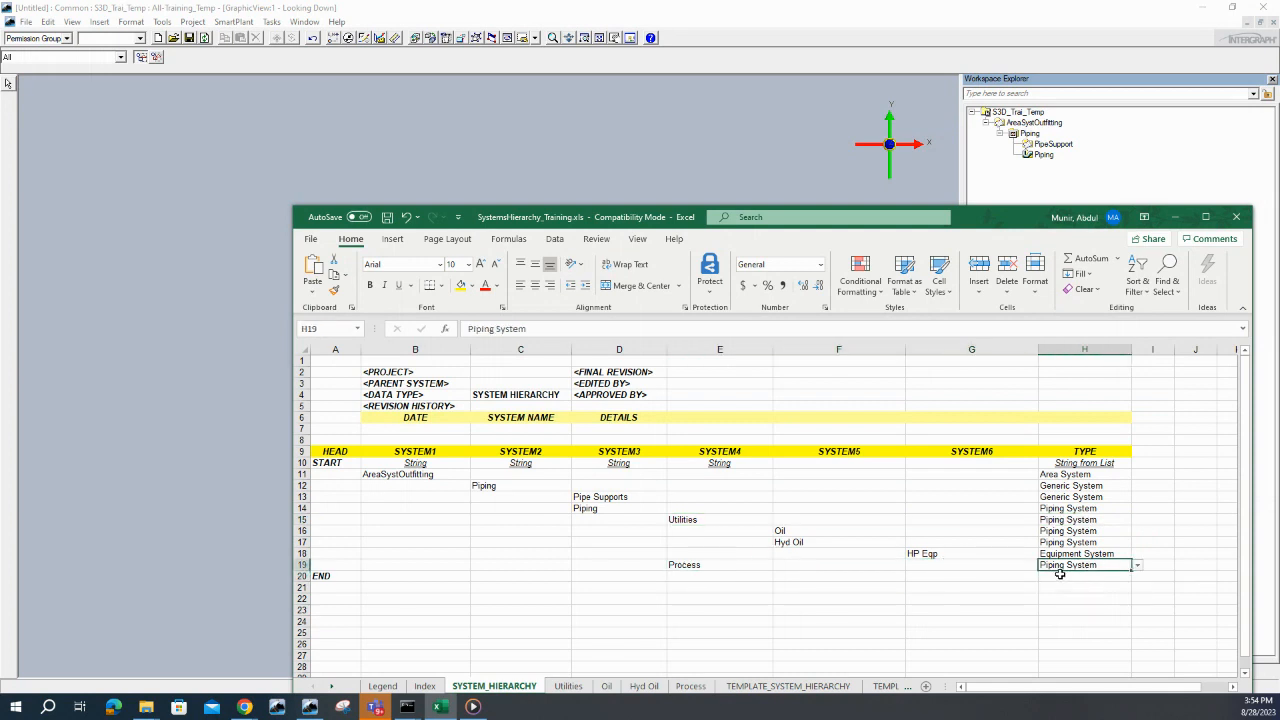
pyautogui.click(706, 567)
# - Examine the Oil and Hyd Oil entries under Utilities, moving the workbook window so the sheet tabs are fully visible
pyautogui.click(716, 522)
pyautogui.click(782, 529)
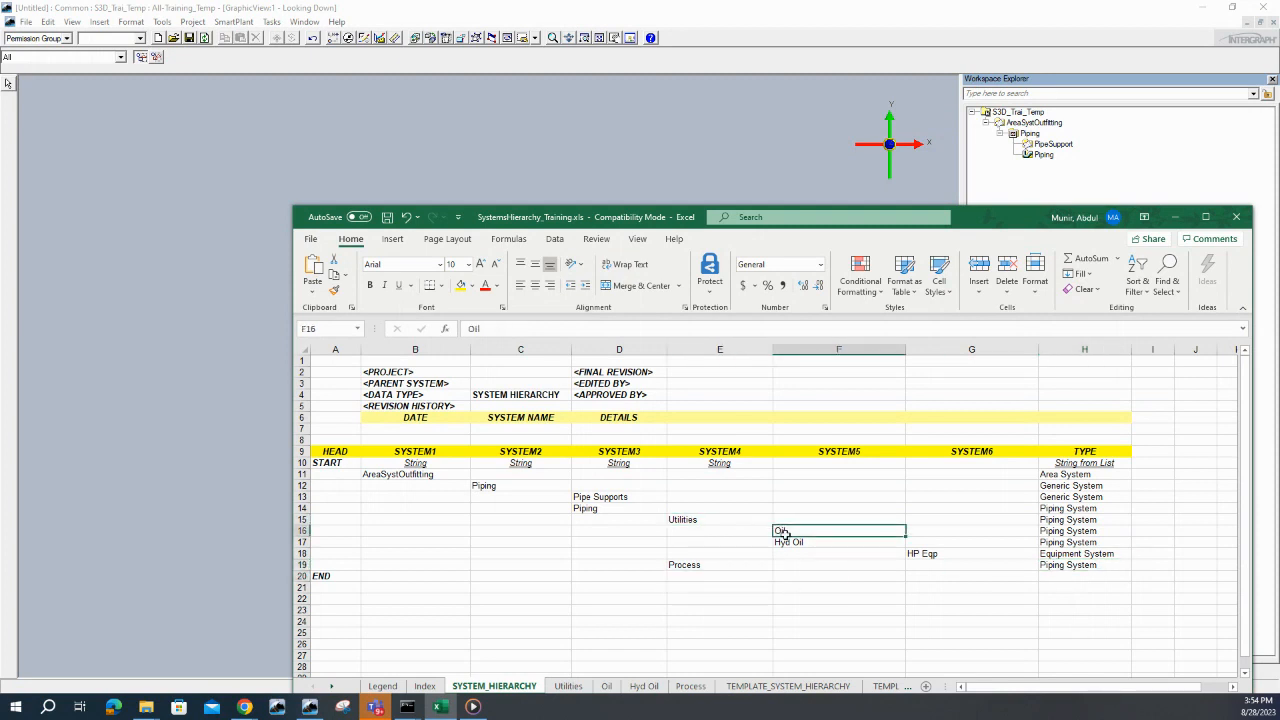
pyautogui.click(791, 541)
pyautogui.click(790, 532)
pyautogui.moveTo(1008, 223); pyautogui.dragTo(979, 152)
pyautogui.click(770, 474)
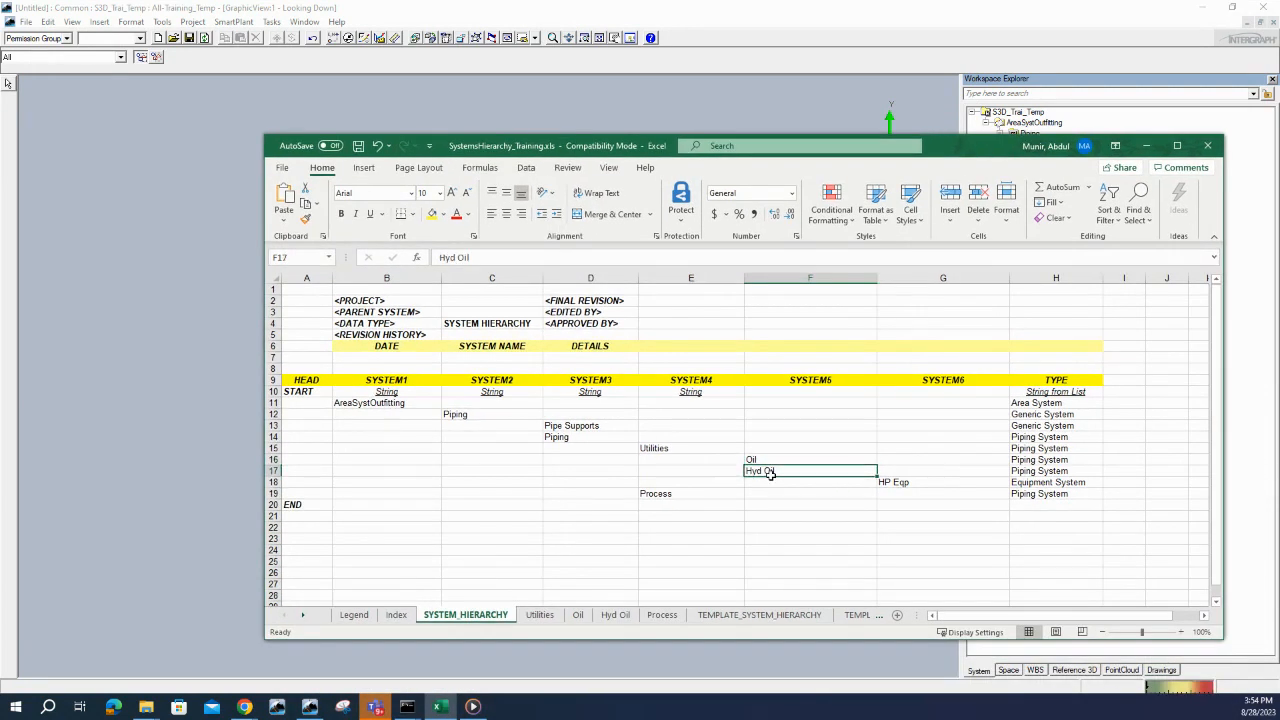
pyautogui.click(753, 460)
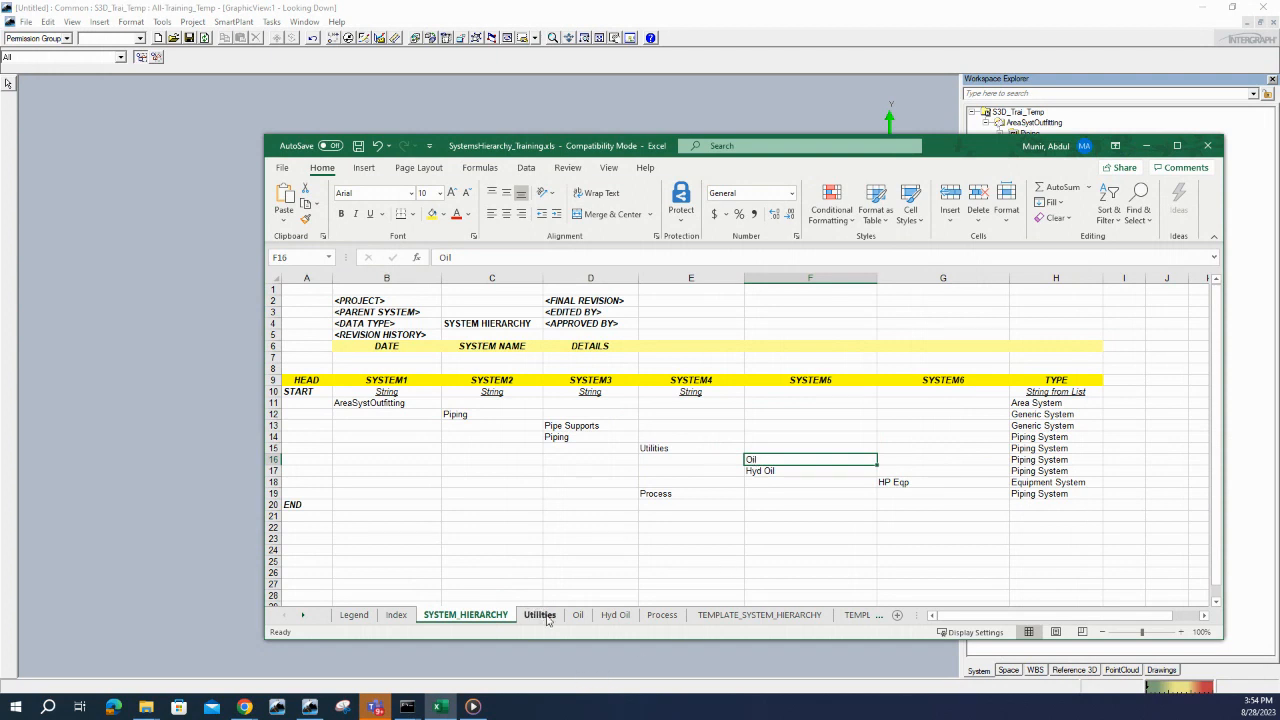
# - Check the Oil sheet's first pipeline row, and return to the Hyd Oil entry on the SYSTEM_HIERARCHY sheet
pyautogui.click(578, 616)
pyautogui.moveTo(306, 404); pyautogui.dragTo(443, 403)
pyautogui.click(466, 615)
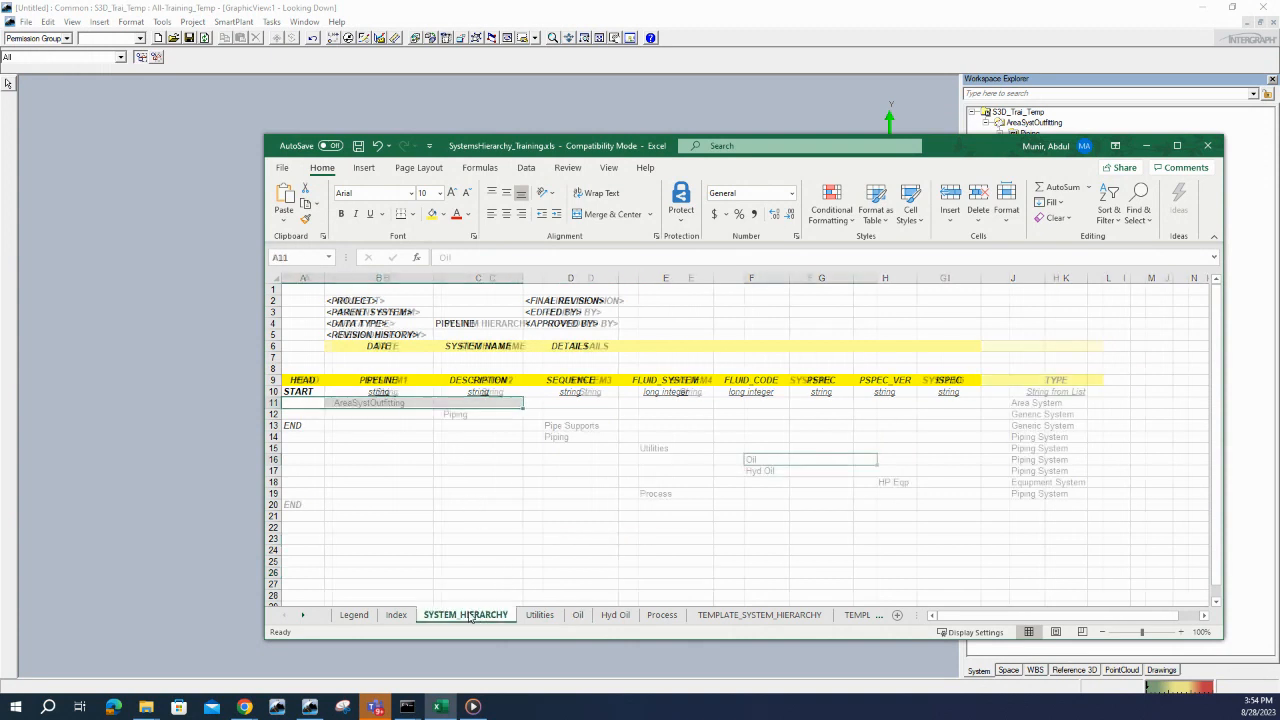
pyautogui.click(758, 470)
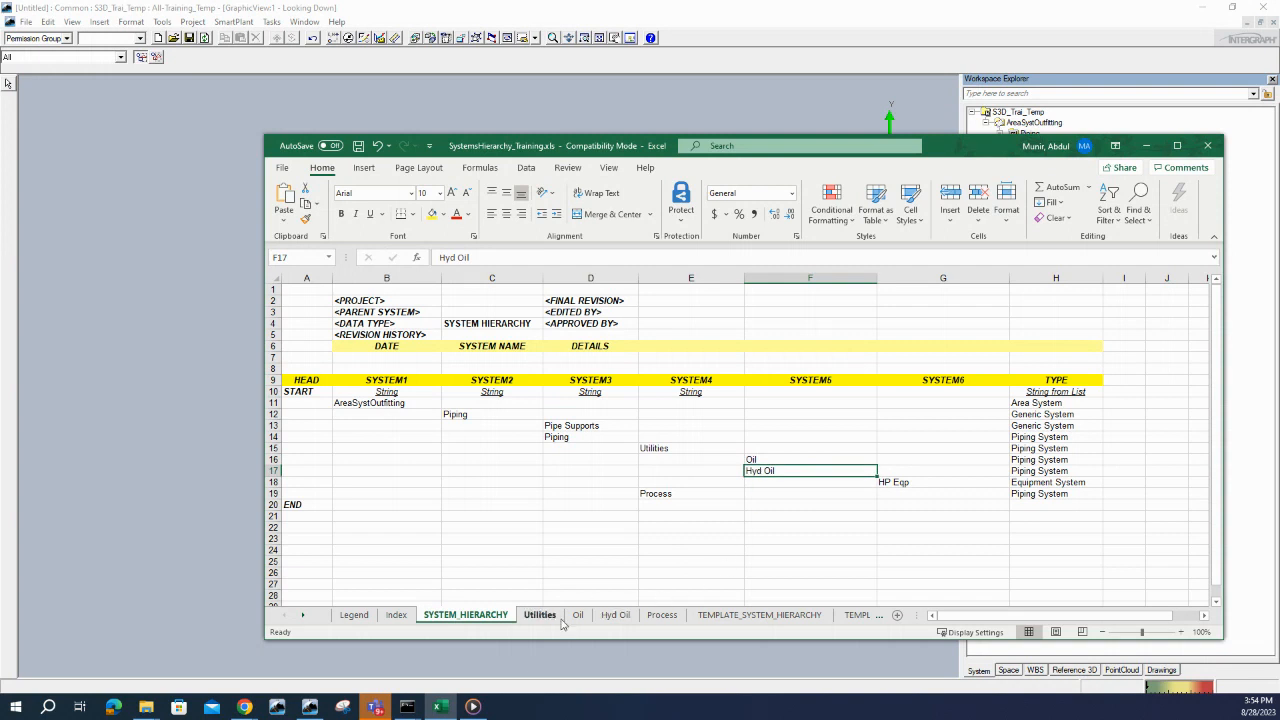
# - Check the empty pipeline rows of the Hyd Oil sheet and return to the SYSTEM_HIERARCHY sheet
pyautogui.click(615, 615)
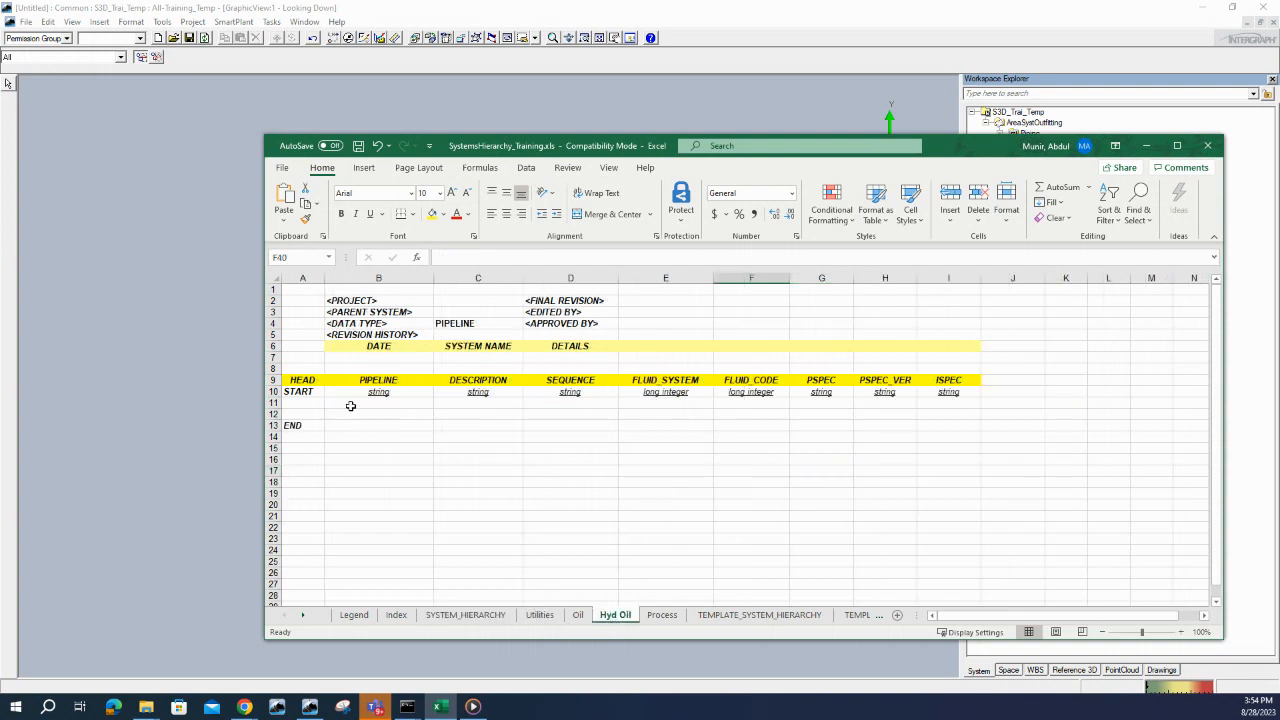
pyautogui.click(350, 405)
pyautogui.click(361, 416)
pyautogui.click(367, 405)
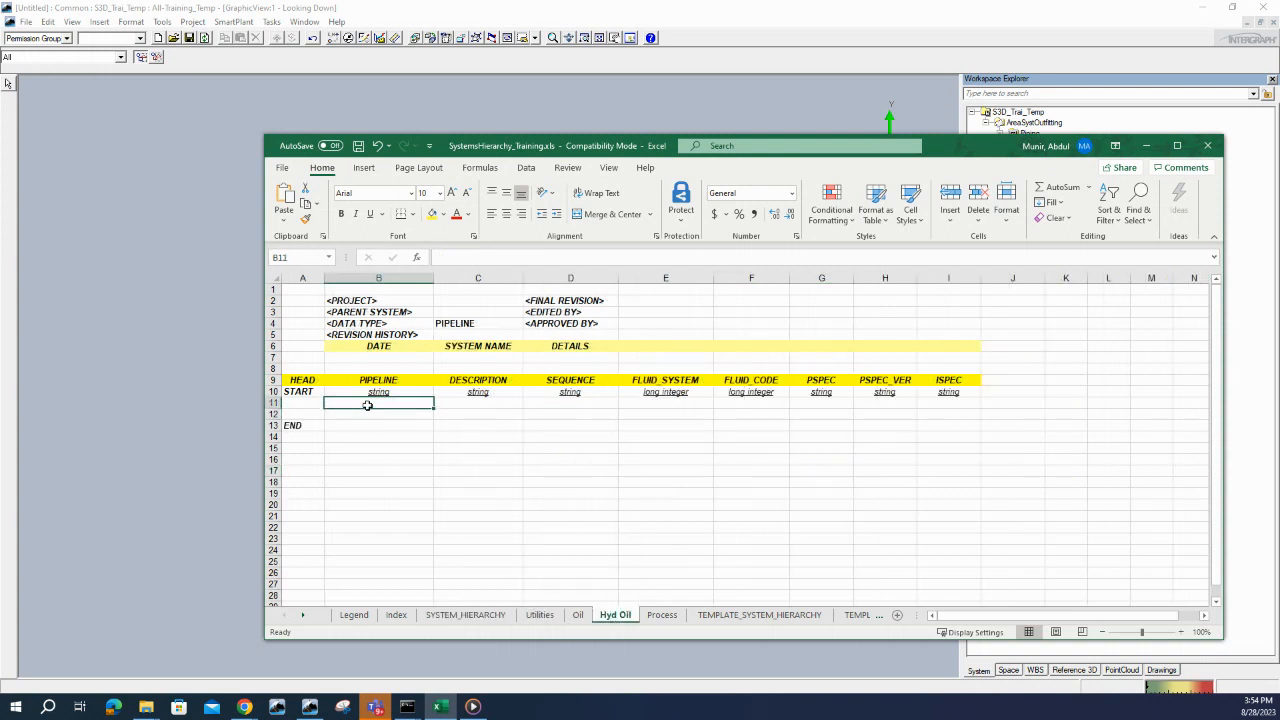
pyautogui.click(478, 615)
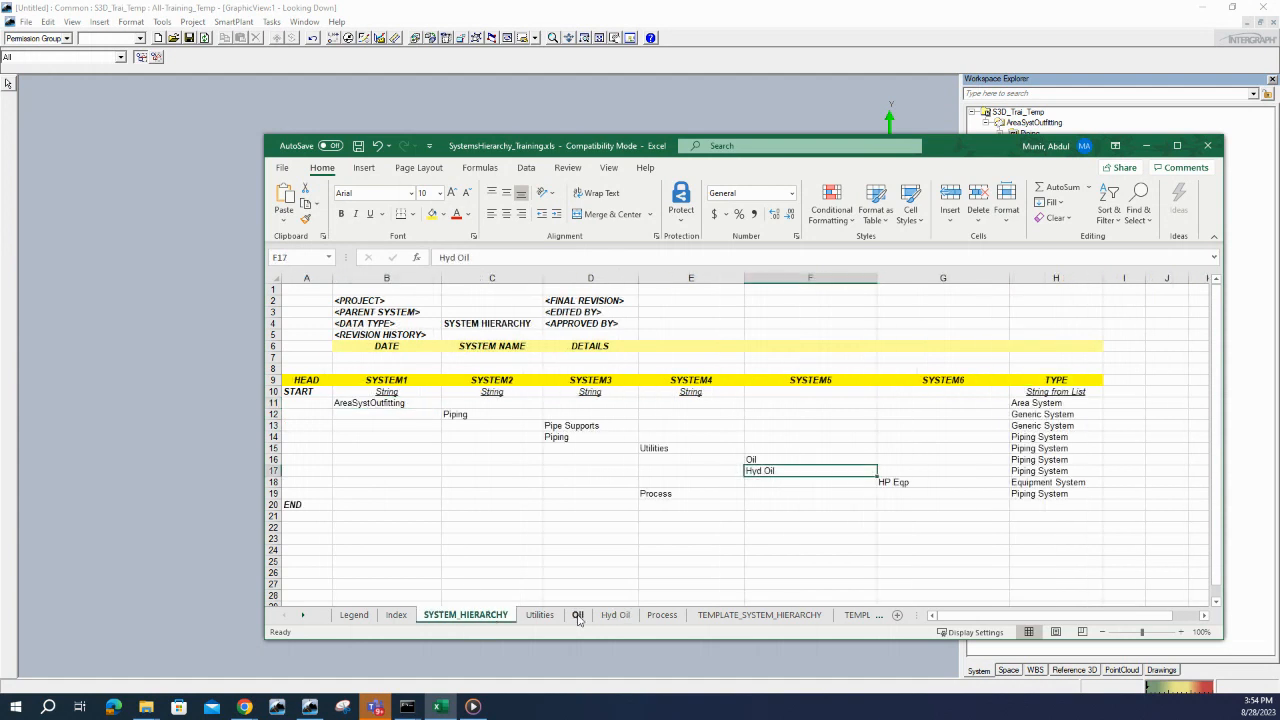
# - Review the Utilities, HP Eqp and Process entries and the matching Process pipeline sheet, returning to SYSTEM_HIERARCHY
pyautogui.click(678, 452)
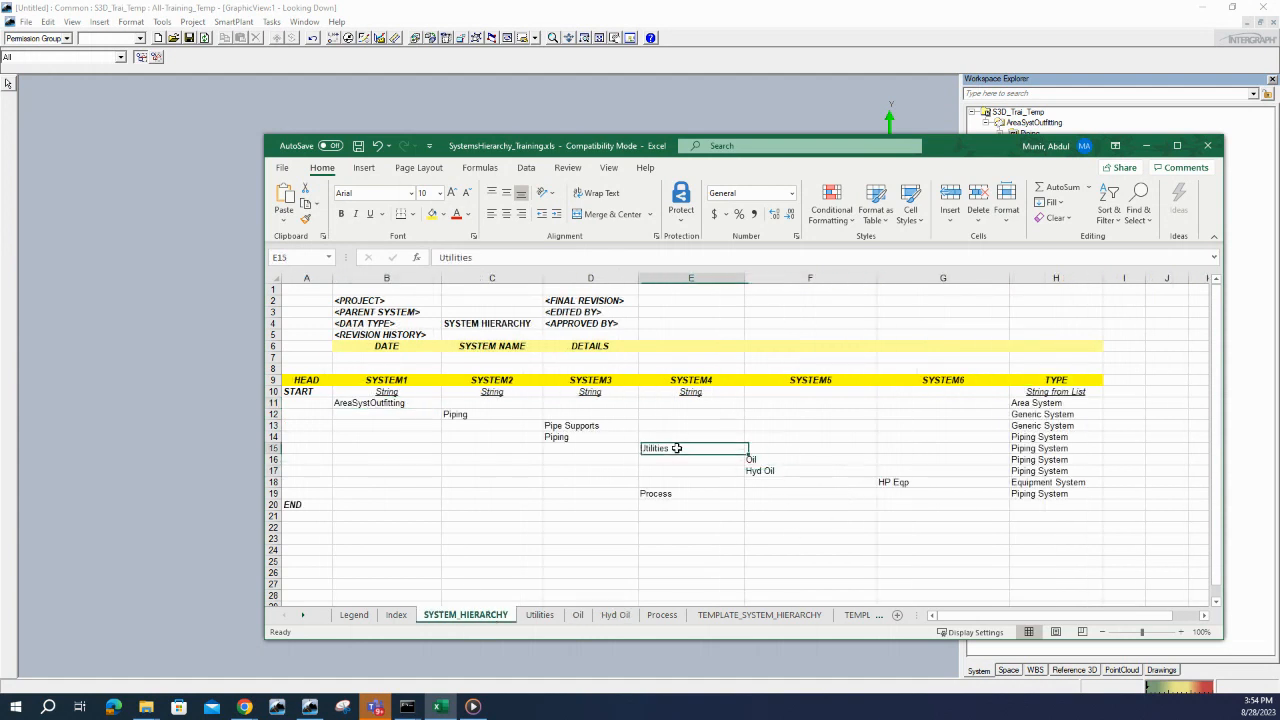
pyautogui.click(930, 482)
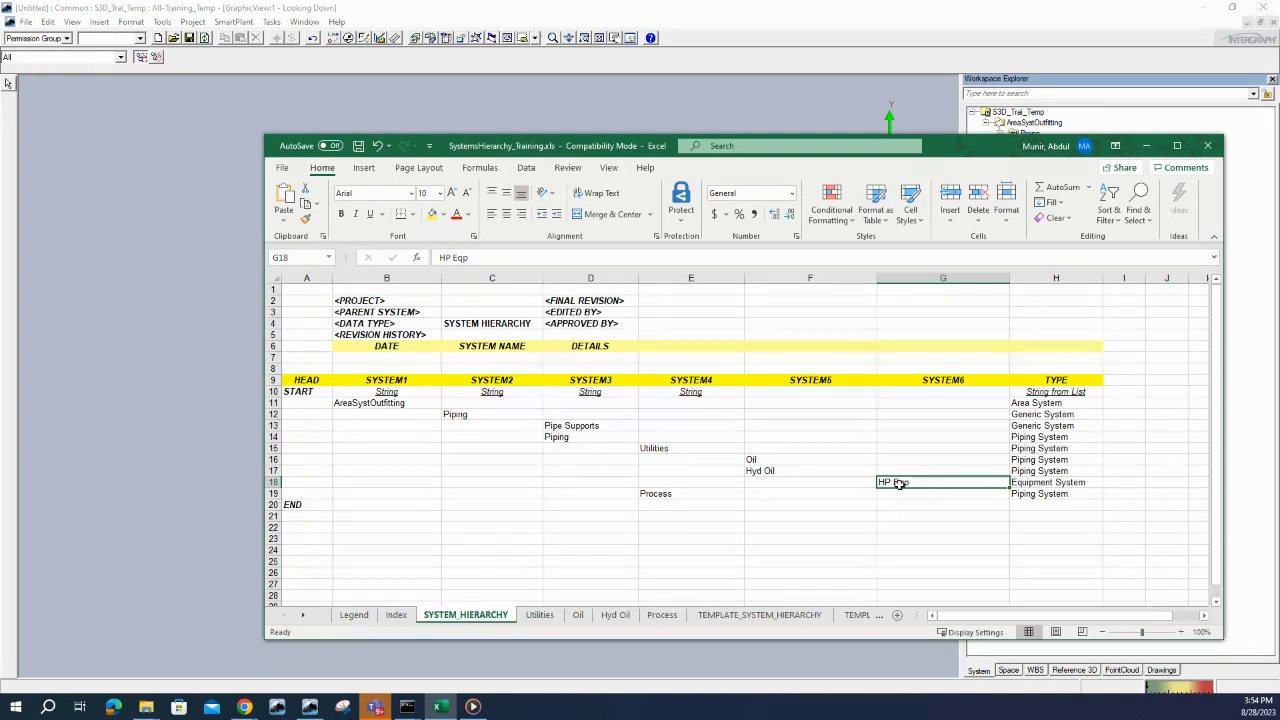
pyautogui.click(653, 494)
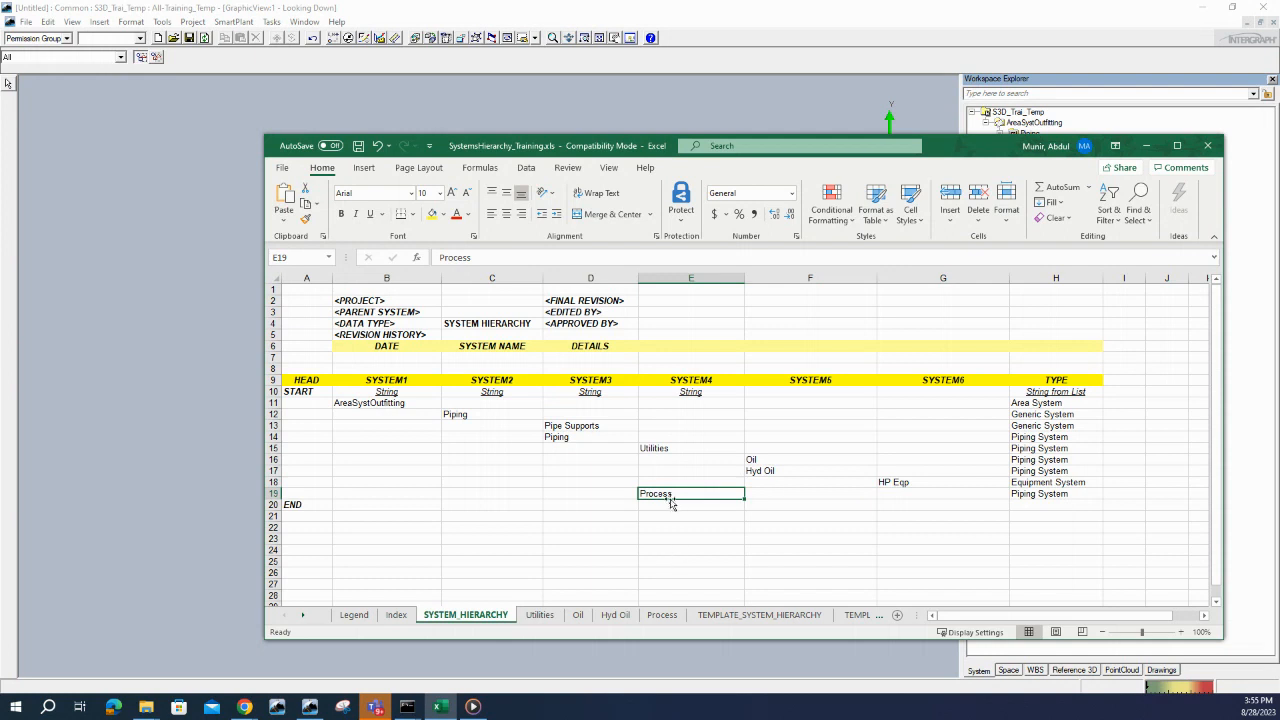
pyautogui.click(662, 615)
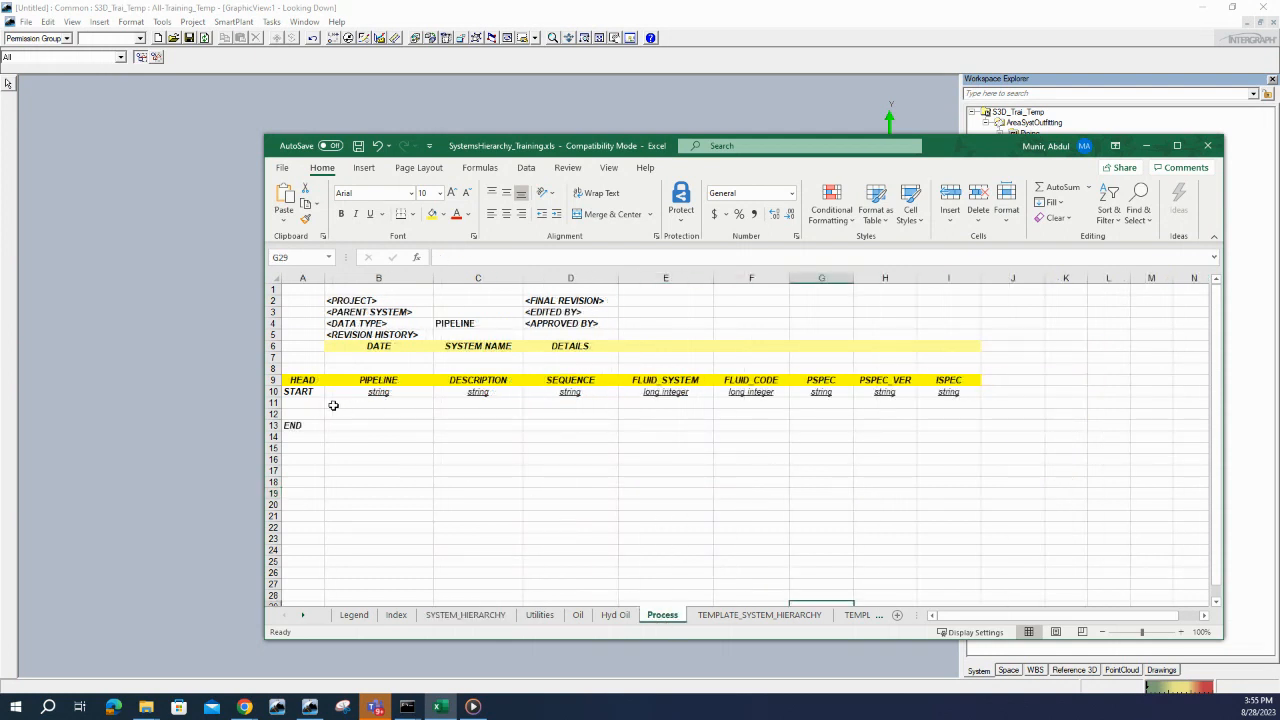
pyautogui.click(434, 615)
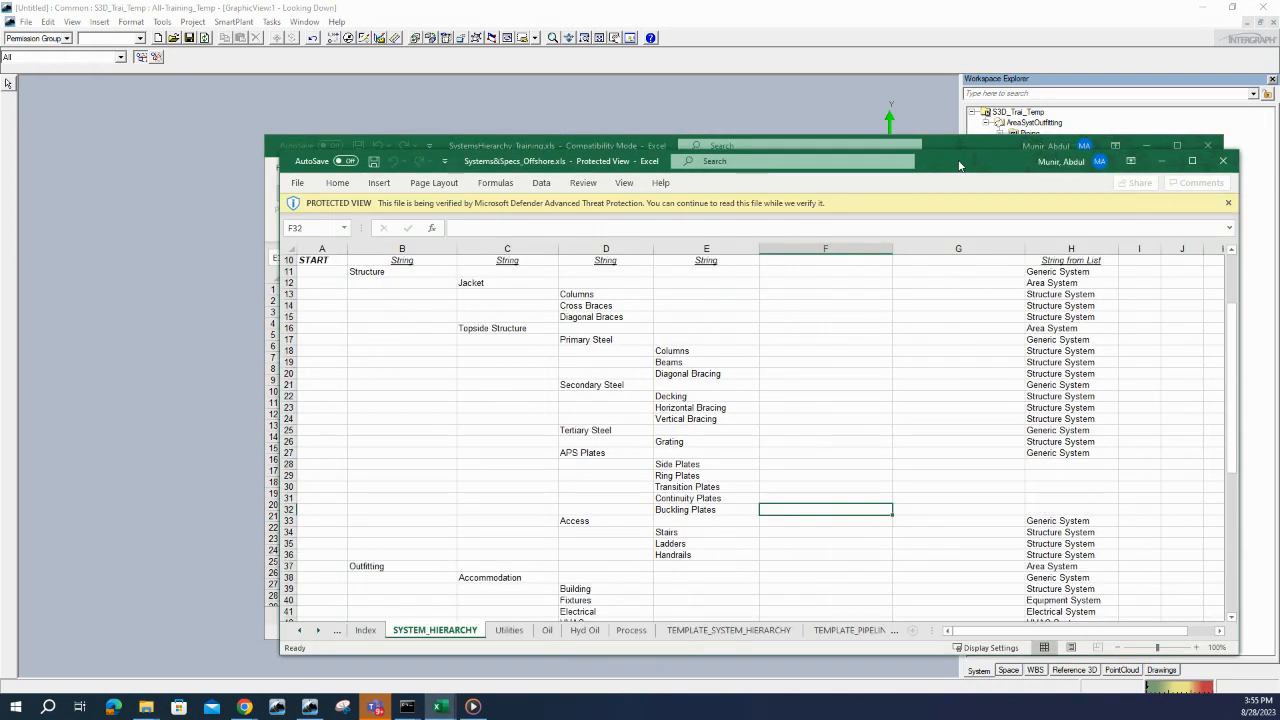
# - Move the Systems&Specs_Offshore.xls window aside and enter pipelines PS-O-001 and PS-O-002 in rows 11 and 12 of the training workbook's Oil sheet
pyautogui.moveTo(960, 163); pyautogui.dragTo(1279, 185)
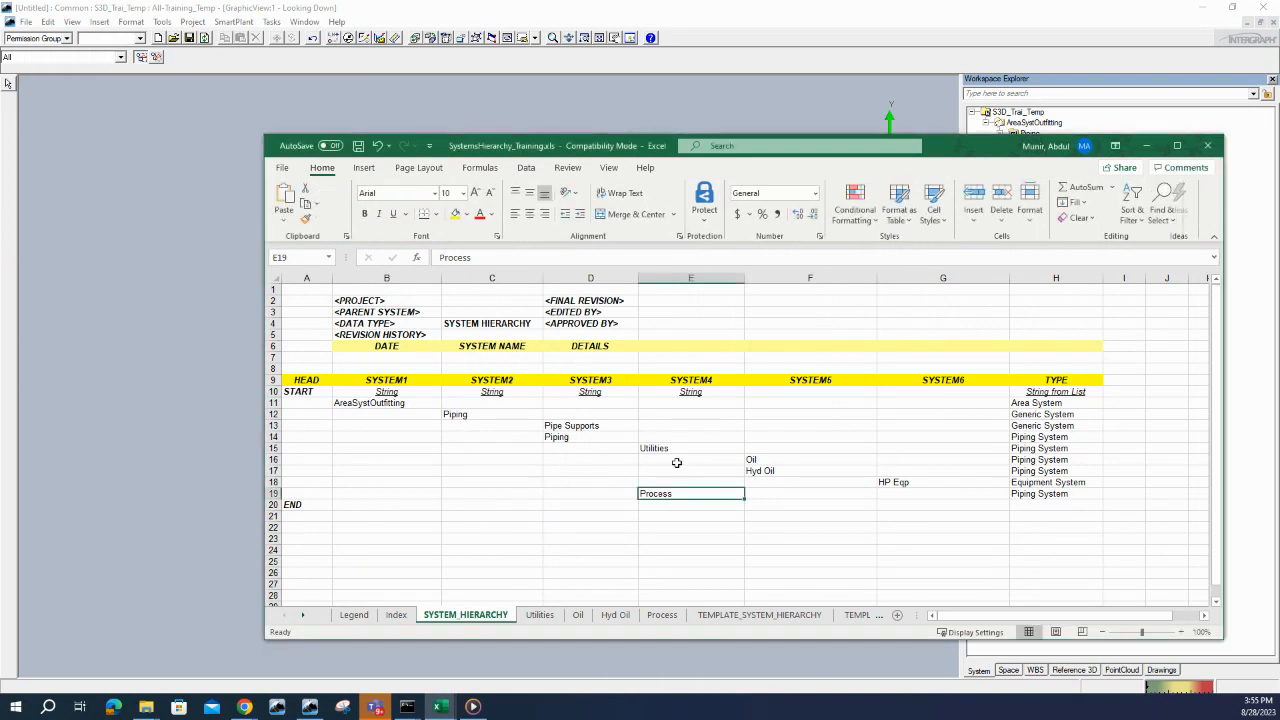
pyautogui.click(750, 460)
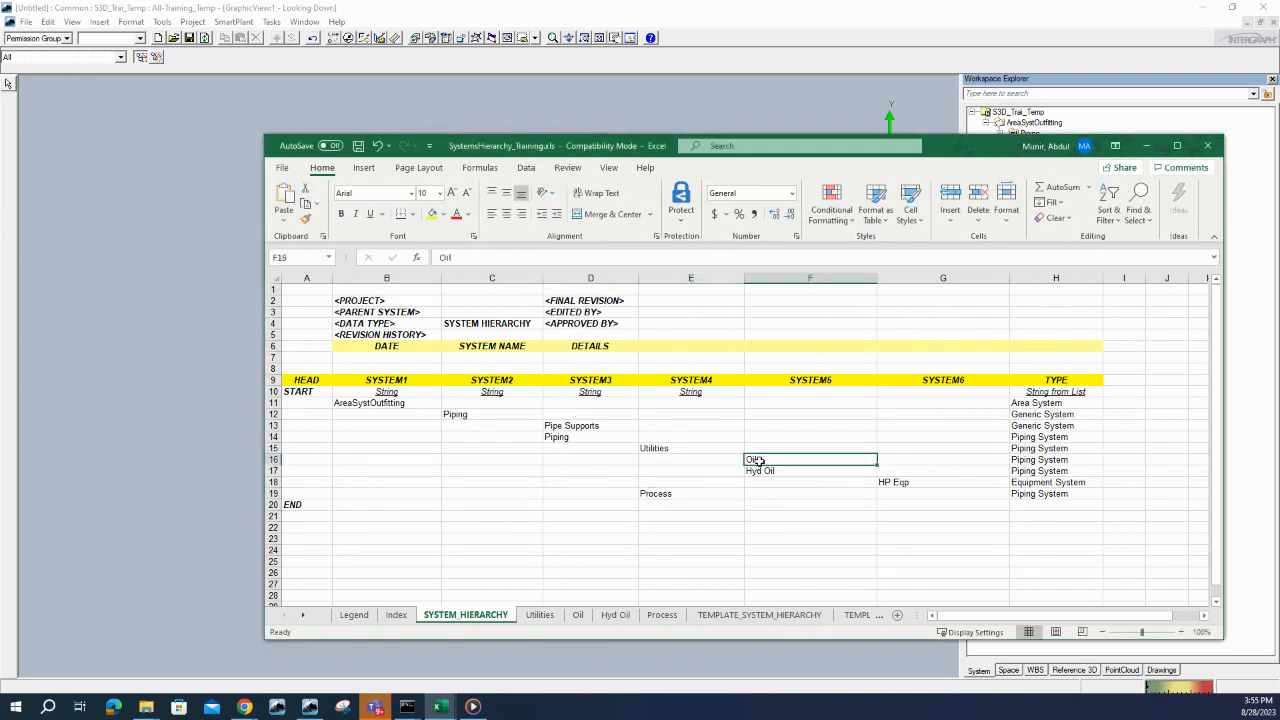
pyautogui.click(580, 615)
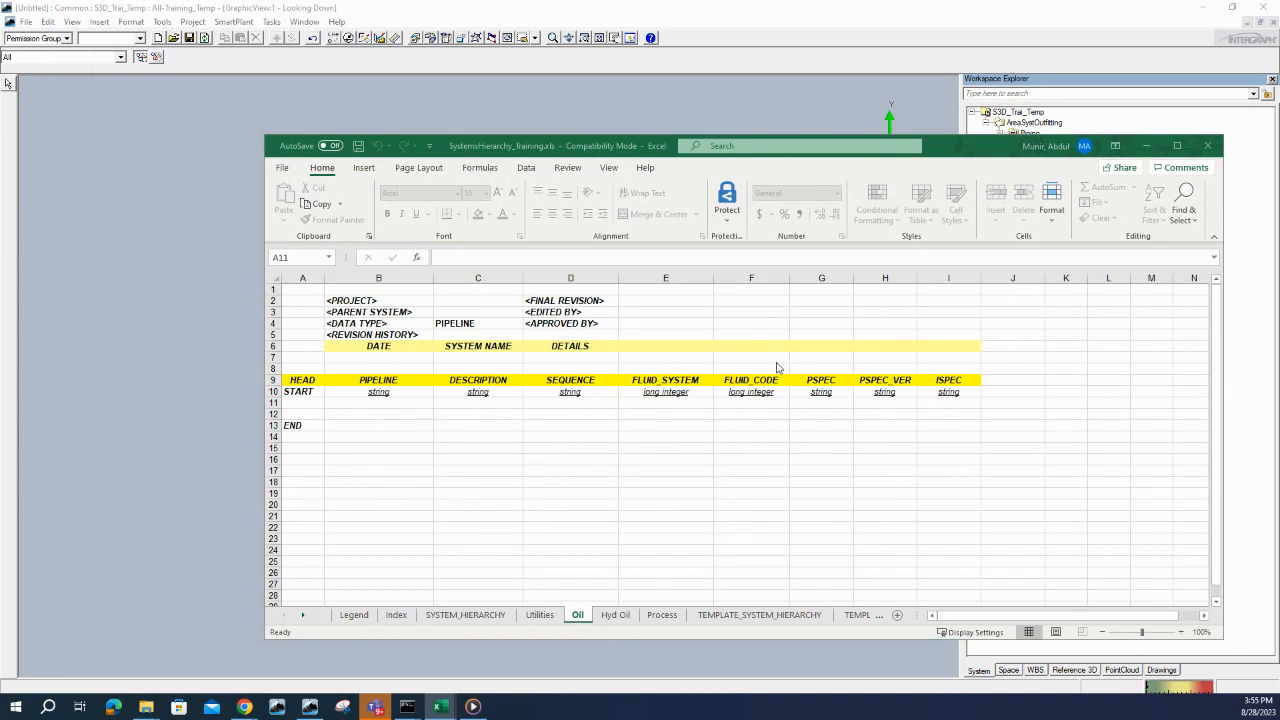
pyautogui.click(369, 403)
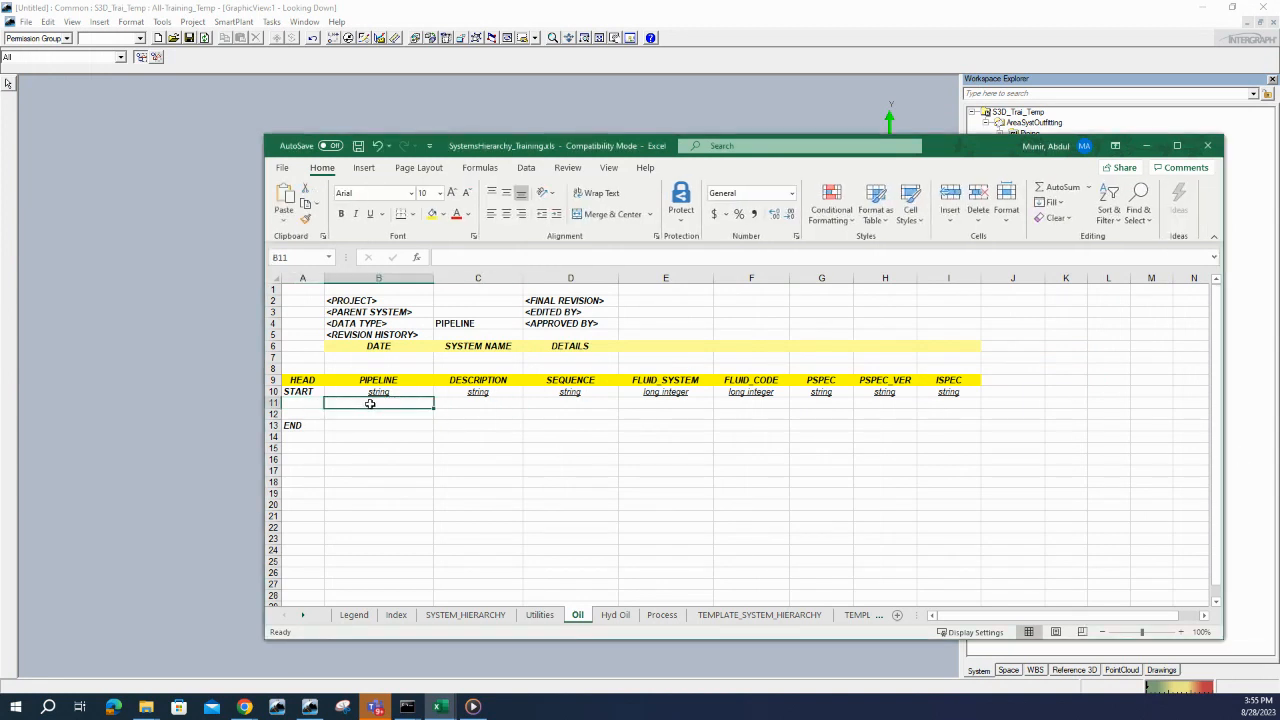
pyautogui.write('PS')
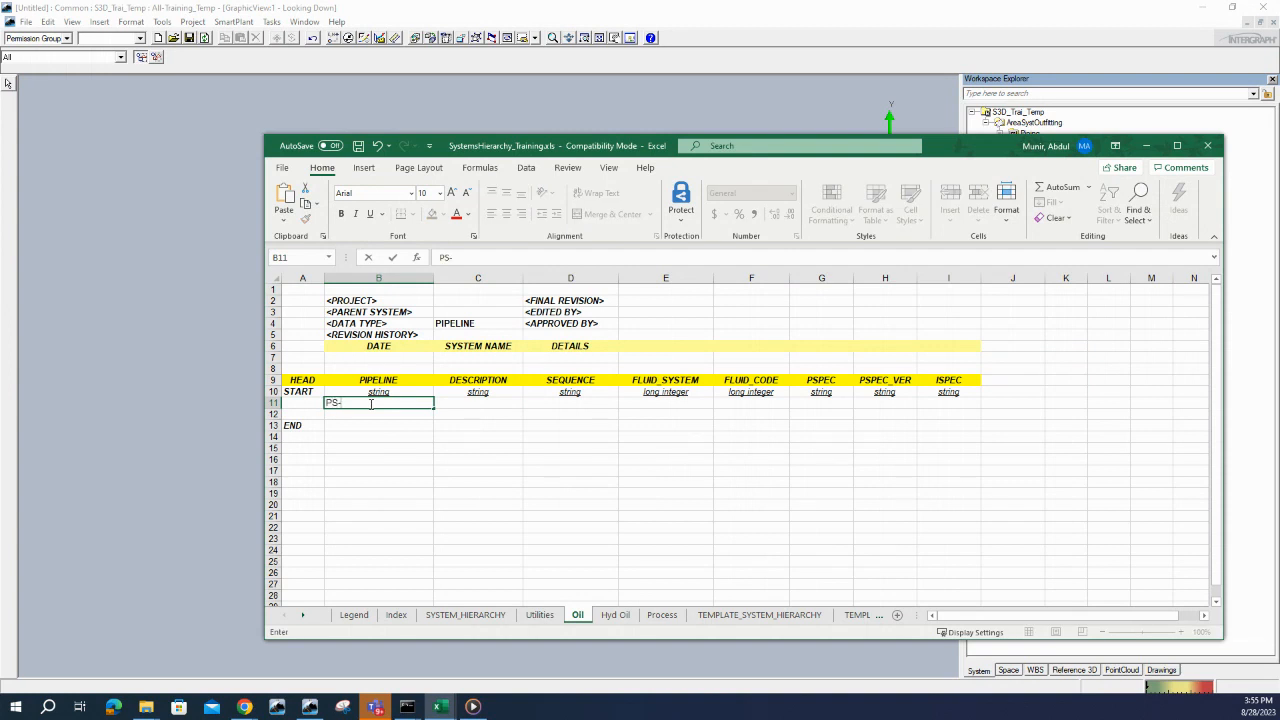
pyautogui.write('-O-001')
pyautogui.click(402, 461)
pyautogui.click(399, 404)
pyautogui.moveTo(437, 409); pyautogui.dragTo(437, 418)
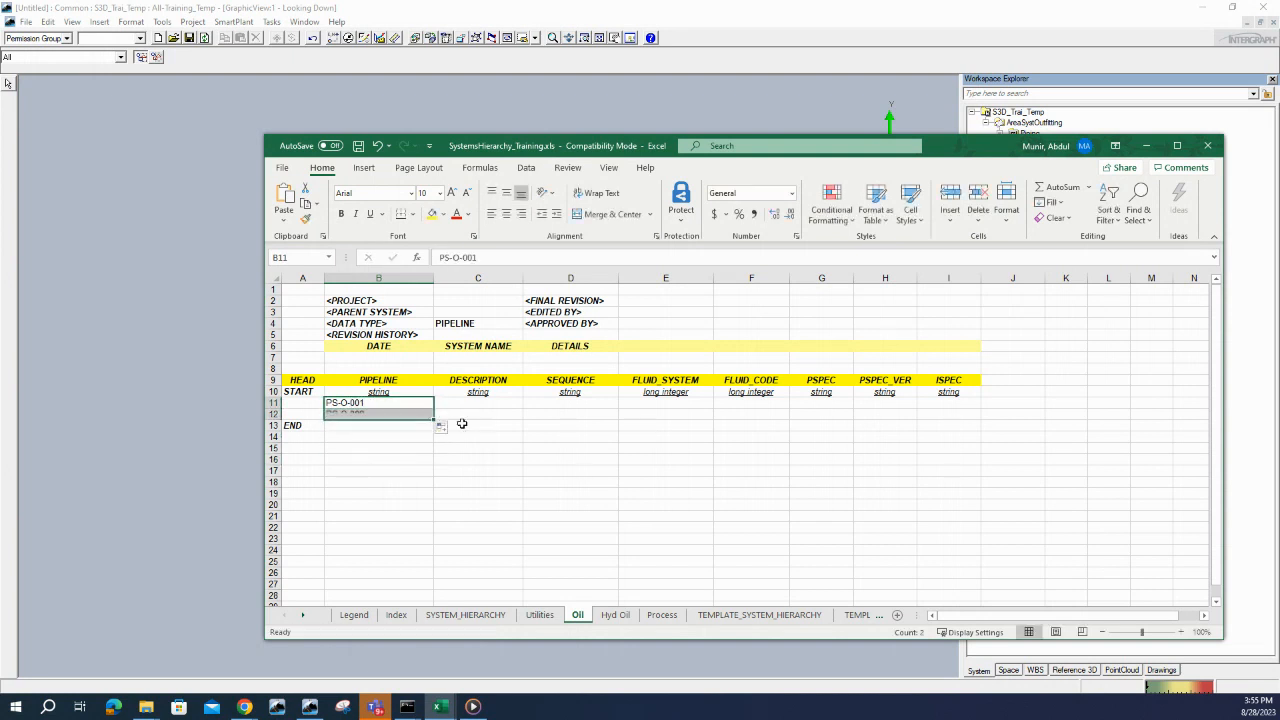
# - Enter Oil as the description of both pipelines PS-O-001 and PS-O-002
pyautogui.click(488, 407)
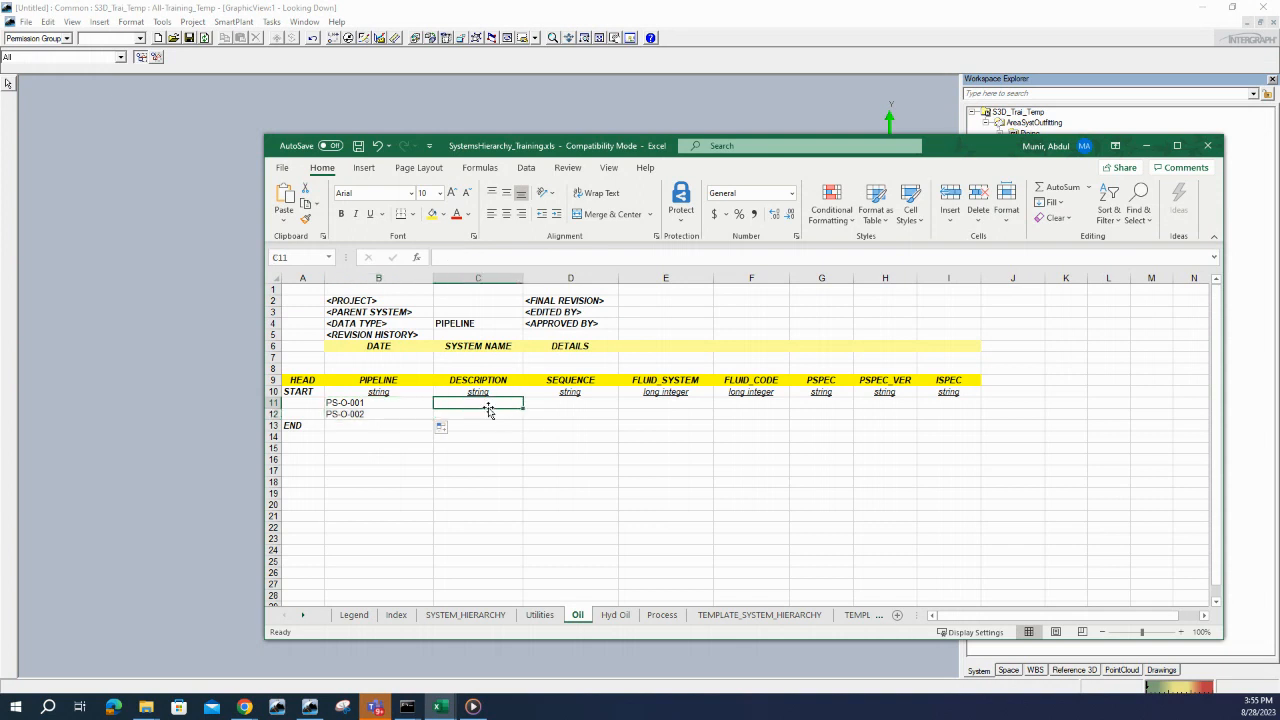
pyautogui.write('o')
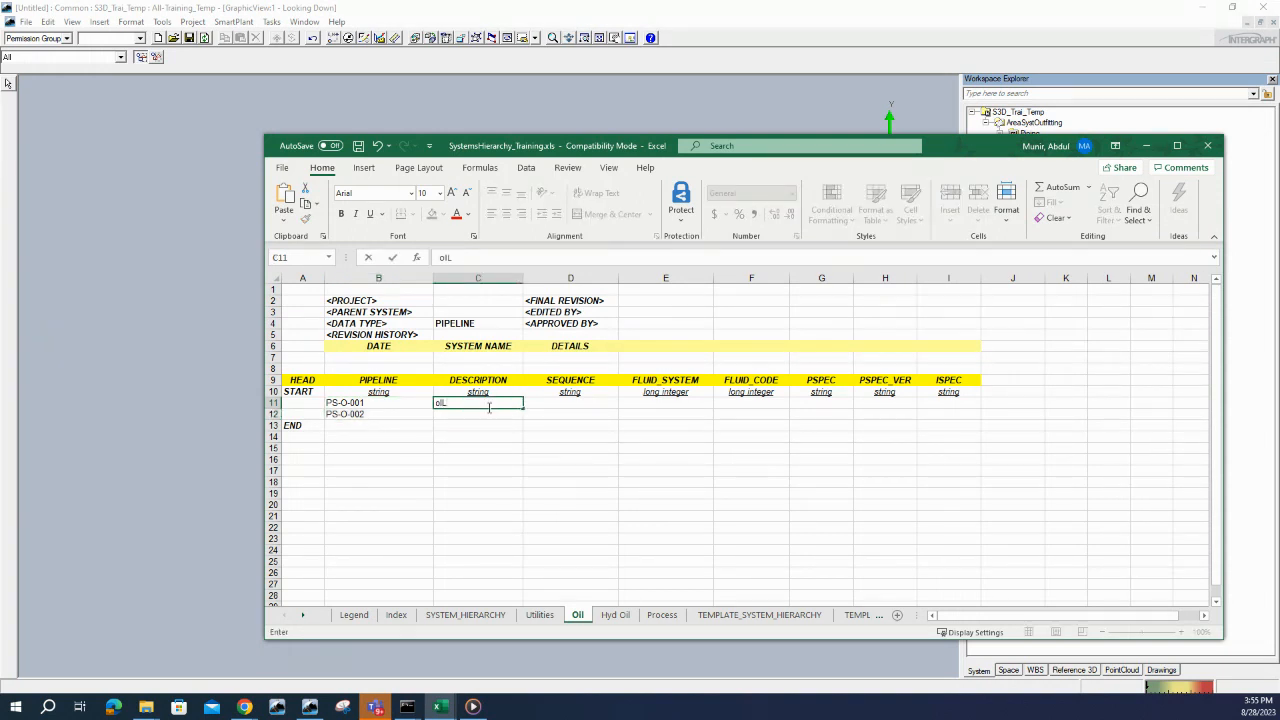
pyautogui.press('BackSpace')
pyautogui.write('P')
pyautogui.press('BackSpace')
pyautogui.write('Oil')
pyautogui.press('Return')
pyautogui.write('Oil')
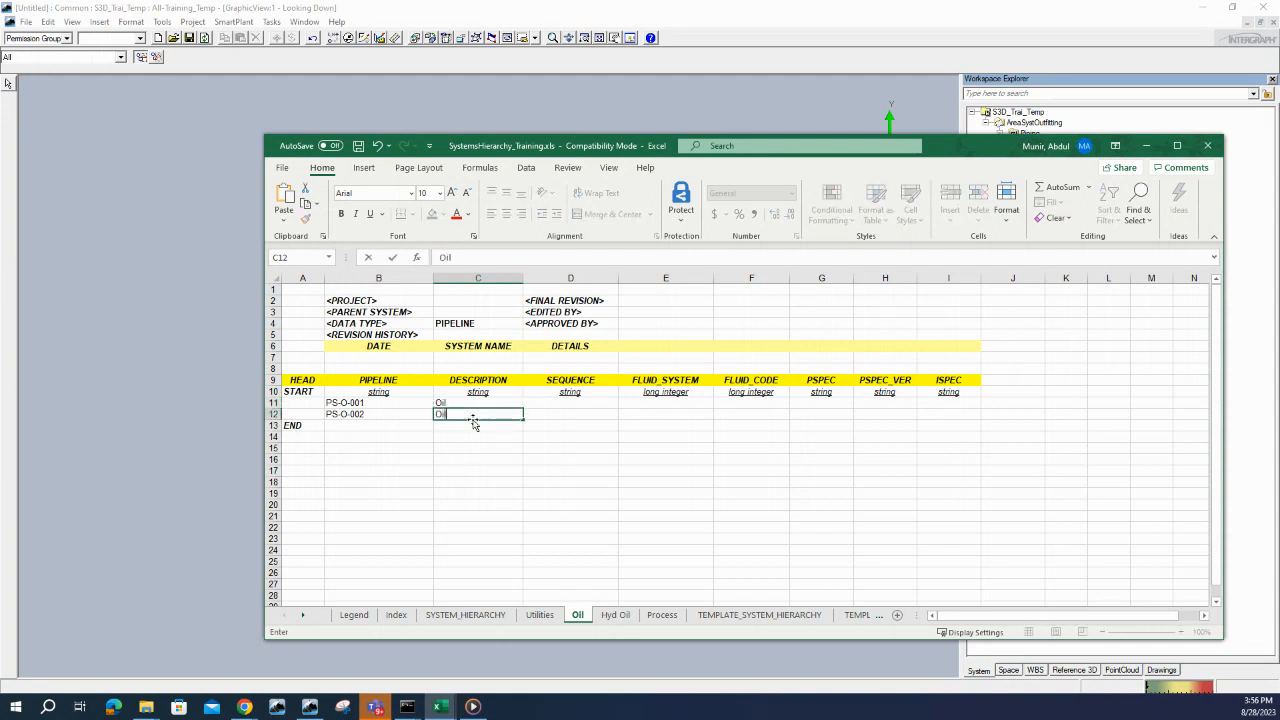
# - Set the sequence numbers to 0001 for PS-O-001 and 0002 for PS-O-002
pyautogui.click(551, 405)
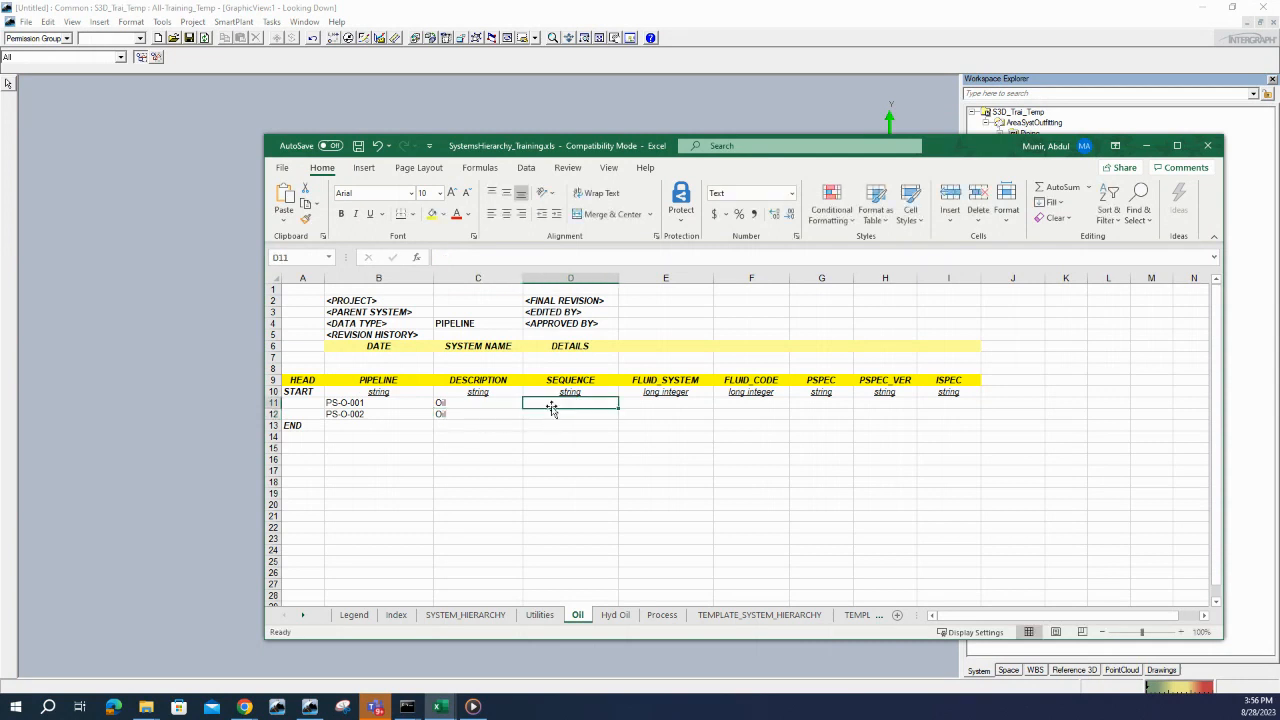
pyautogui.write('0001')
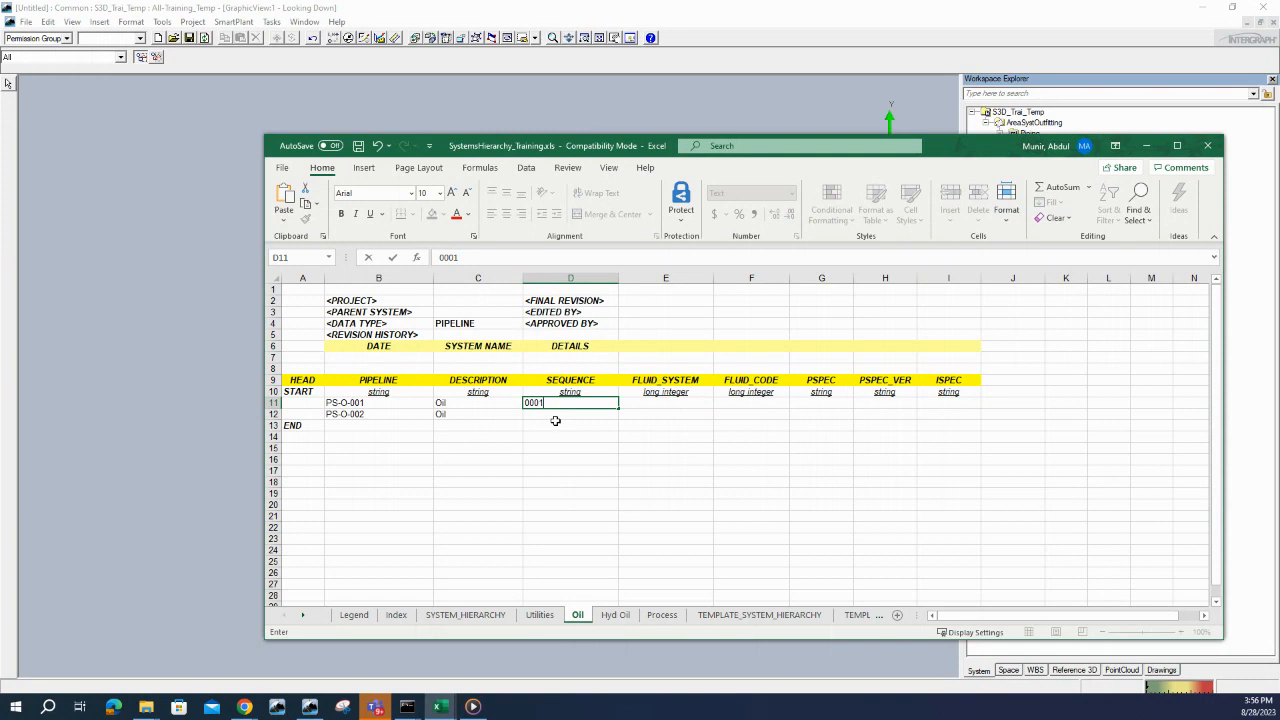
pyautogui.click(553, 424)
pyautogui.click(550, 414)
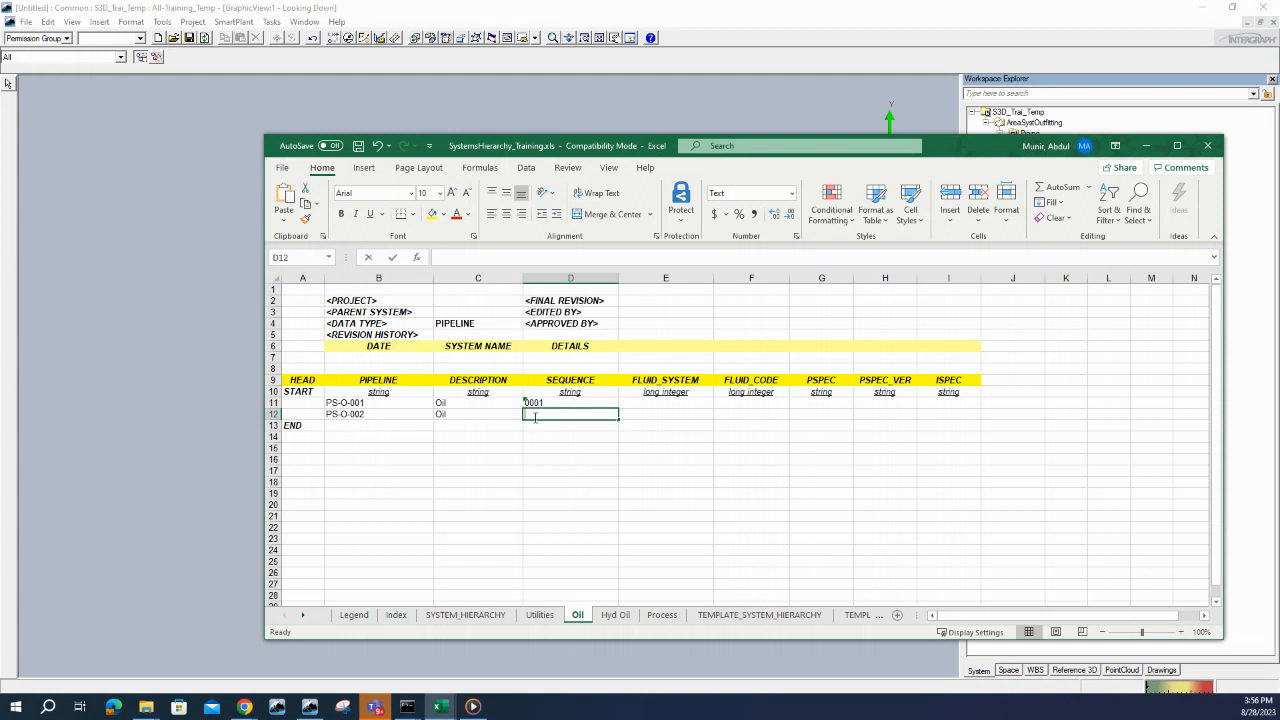
pyautogui.write('0002')
# - Set the FLUID_SYSTEM value to 40 for both oil pipelines
pyautogui.click(648, 405)
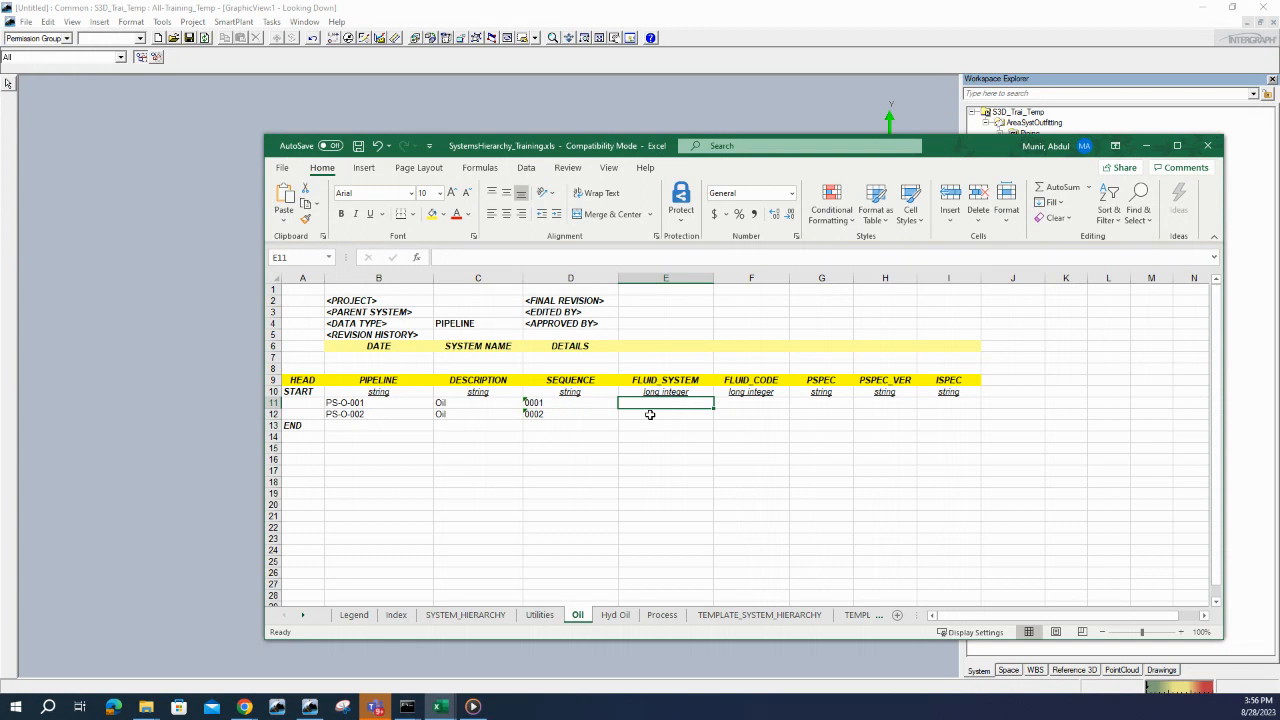
pyautogui.write('40')
pyautogui.click(650, 414)
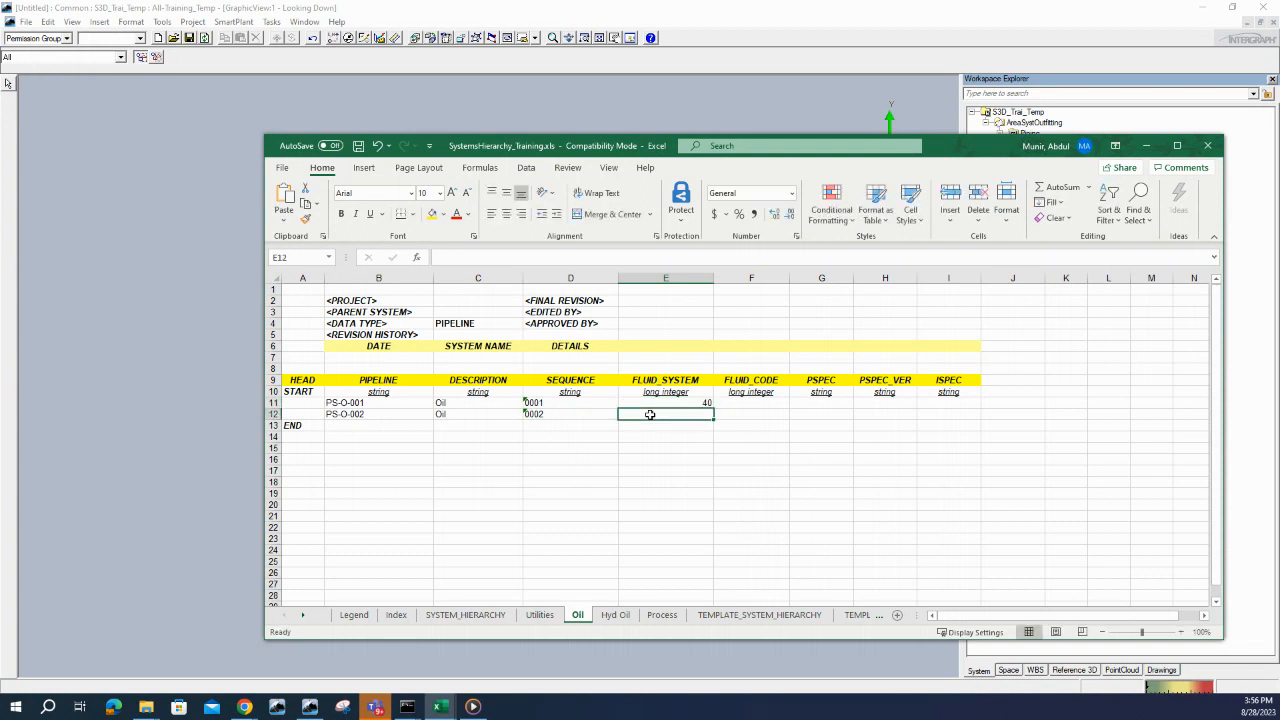
pyautogui.write('40')
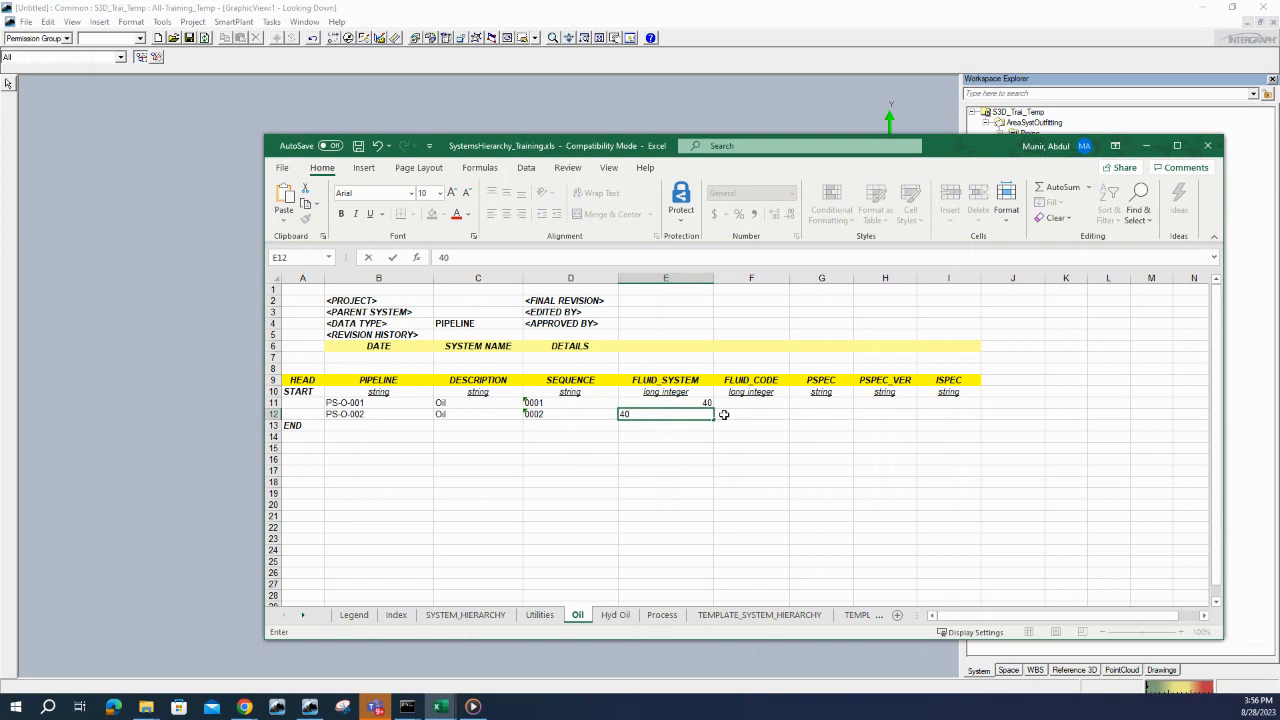
# - Set the FLUID_CODE value to 491 for both pipelines on the Oil sheet
pyautogui.doubleClick(764, 405)
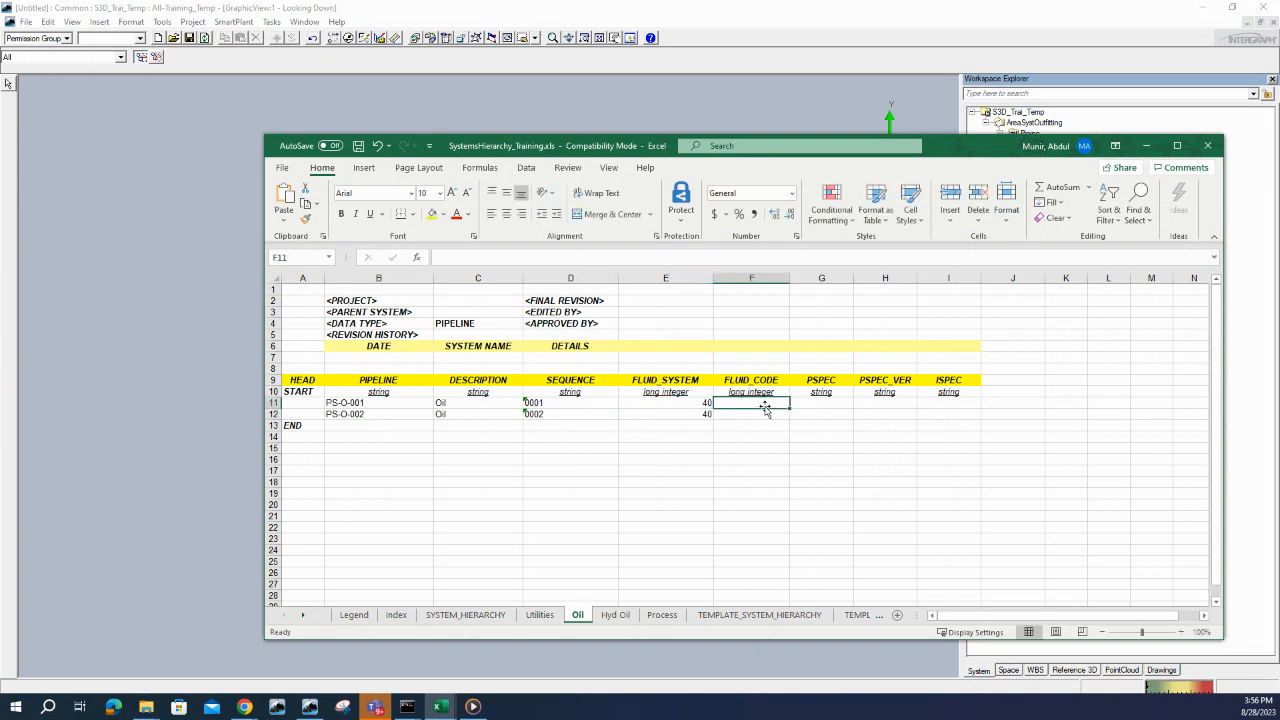
pyautogui.write('491')
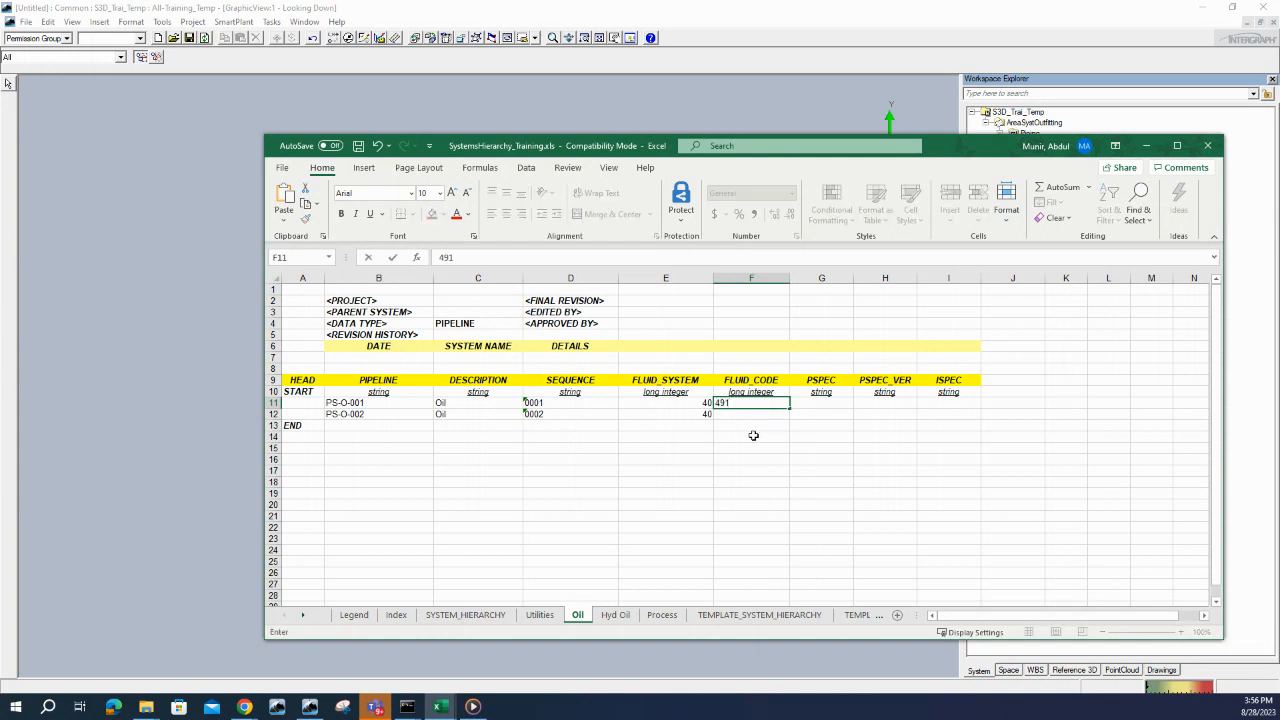
pyautogui.click(746, 412)
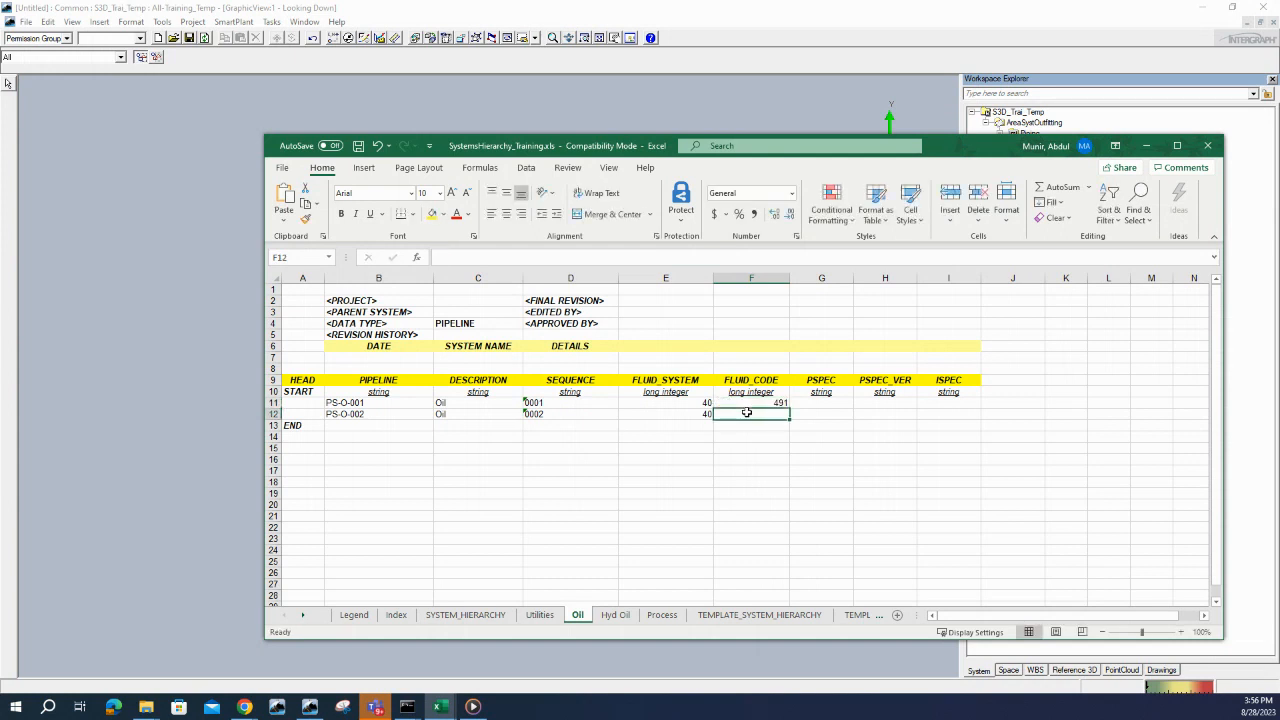
pyautogui.write('491')
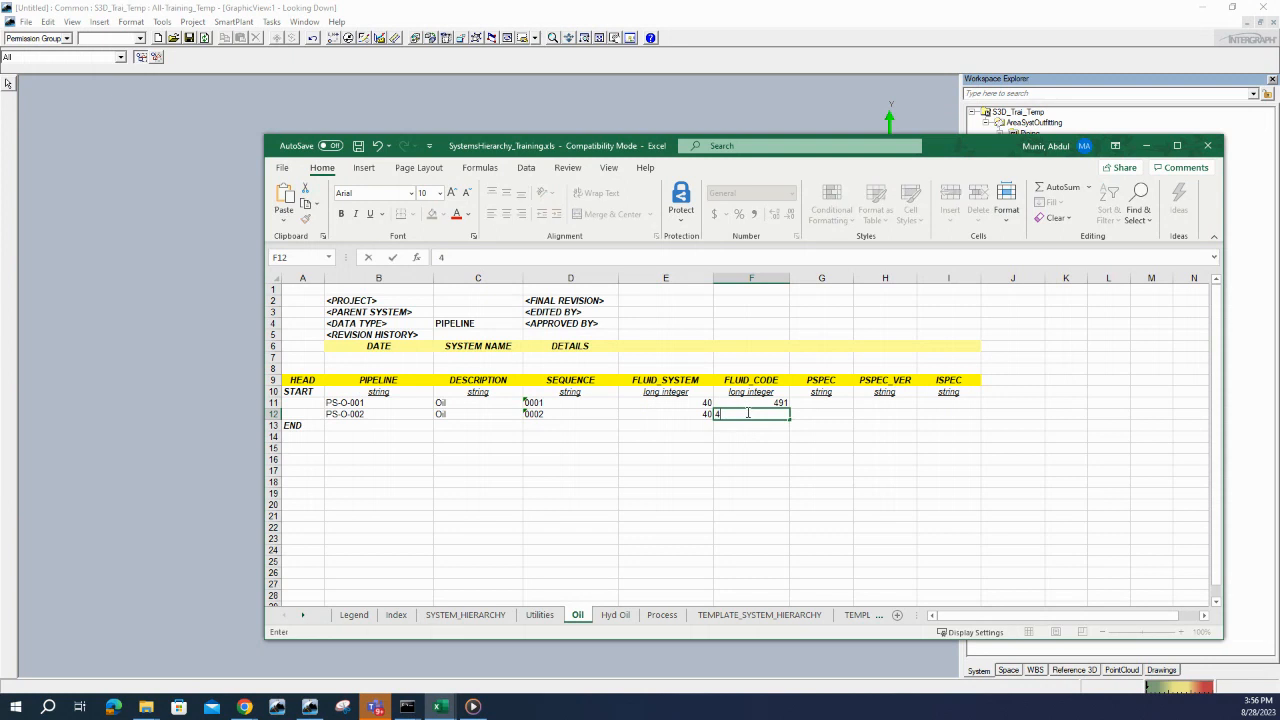
# - Set the PSPEC to 1C0031 for pipeline PS-O-001 and N0 for PS-O-002
pyautogui.click(802, 404)
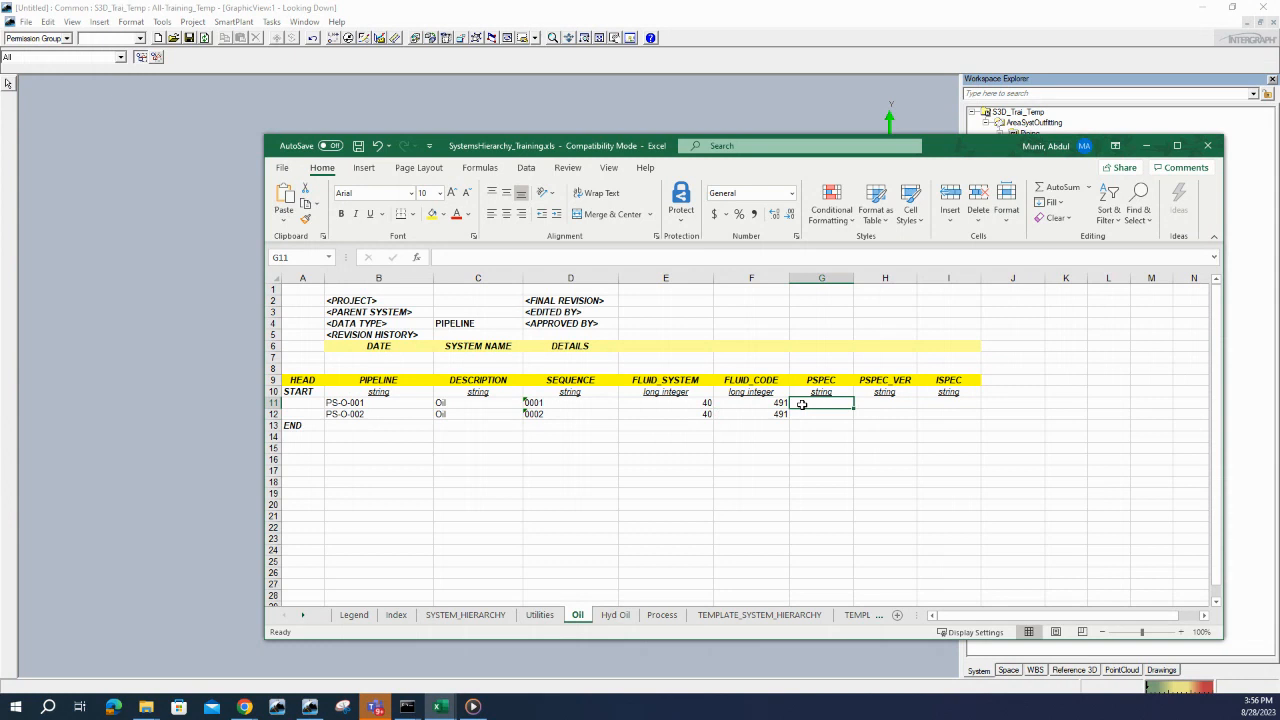
pyautogui.write('1')
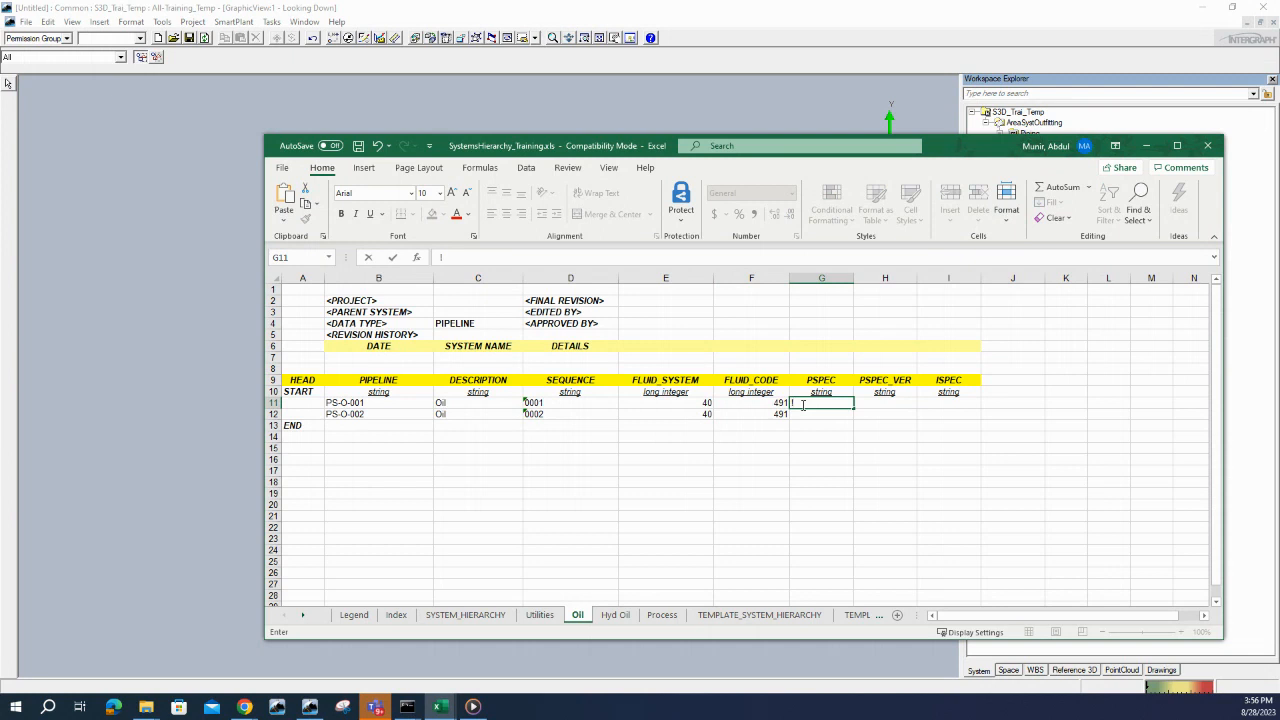
pyautogui.write('1C0031')
pyautogui.press('Return')
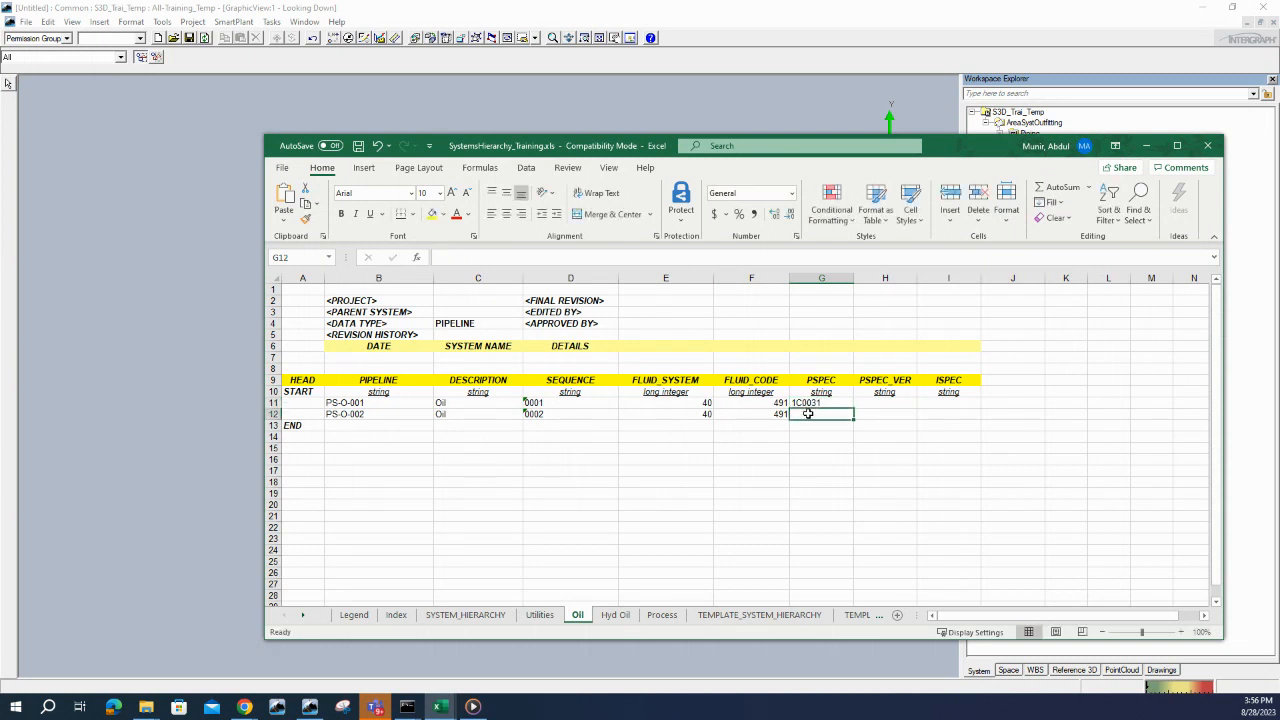
pyautogui.write('N0')
pyautogui.click(843, 483)
pyautogui.click(889, 401)
pyautogui.moveTo(889, 401); pyautogui.dragTo(944, 414)
pyautogui.click(948, 448)
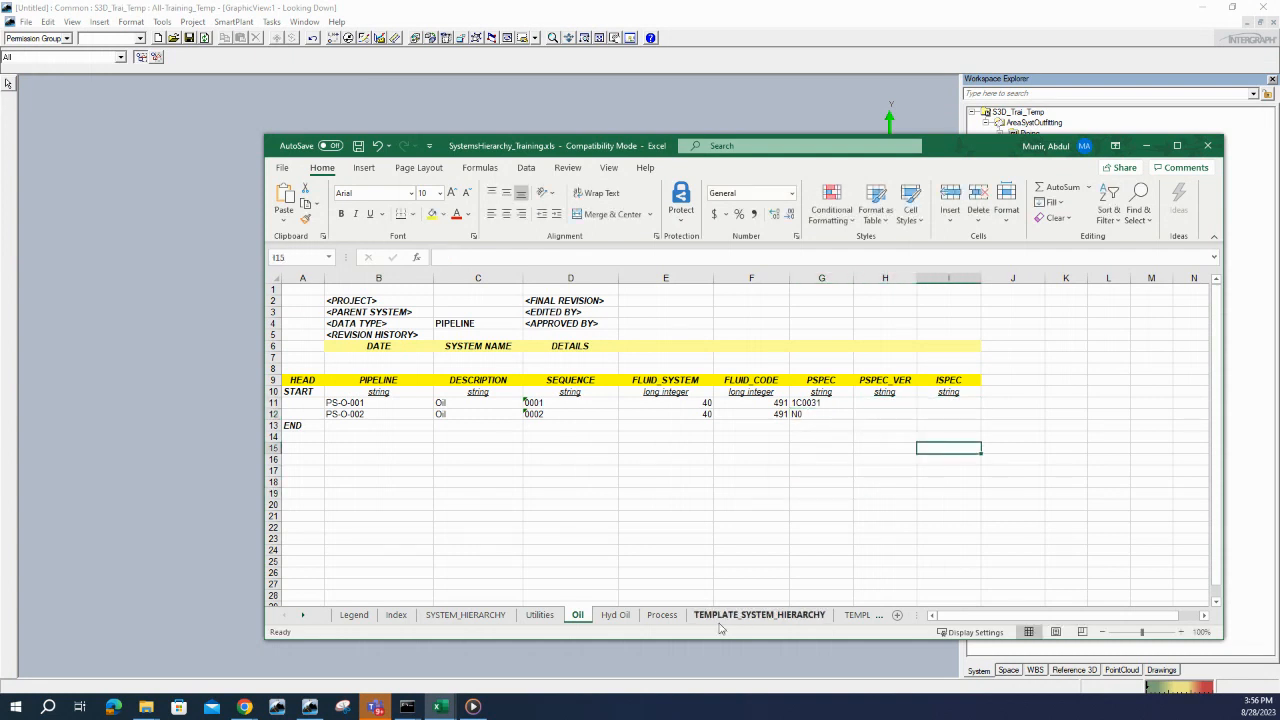
# - Check the Hyd Oil entry in the system hierarchy and enter pipelines PS-OH-001 and PS-OH-002 in rows 11 and 12 of the Hyd Oil sheet
pyautogui.click(466, 614)
pyautogui.click(776, 470)
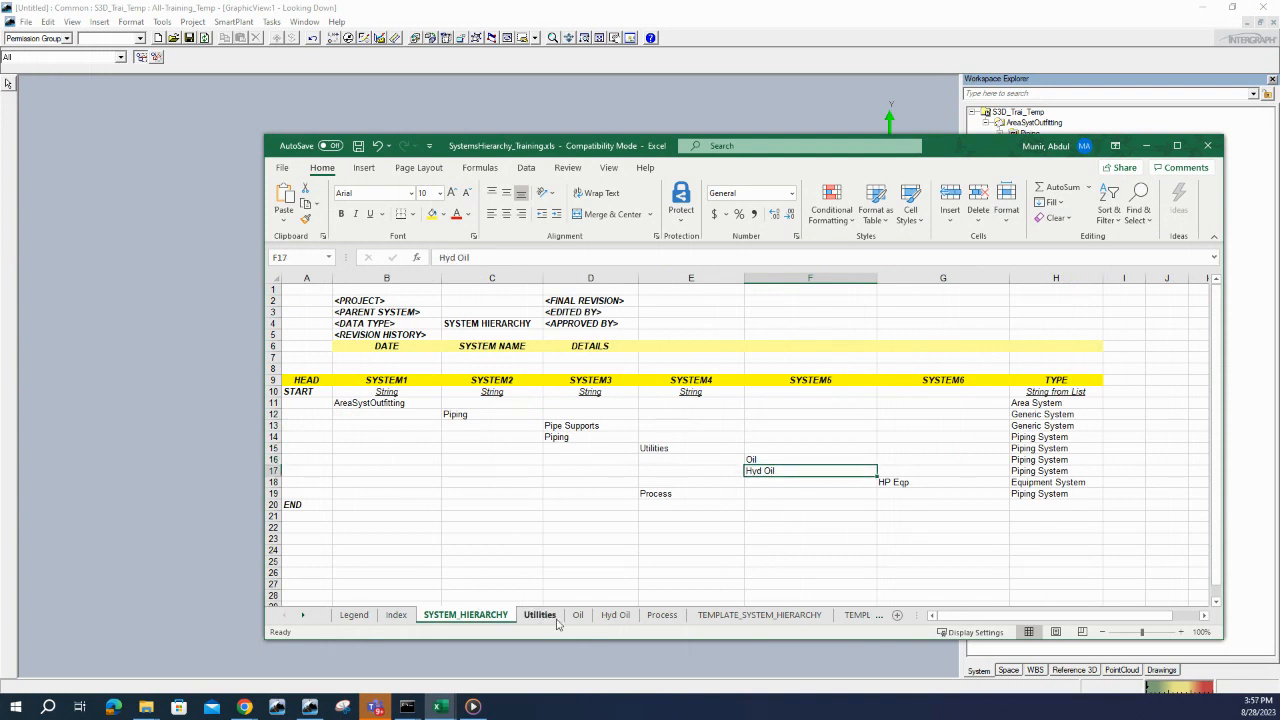
pyautogui.click(615, 615)
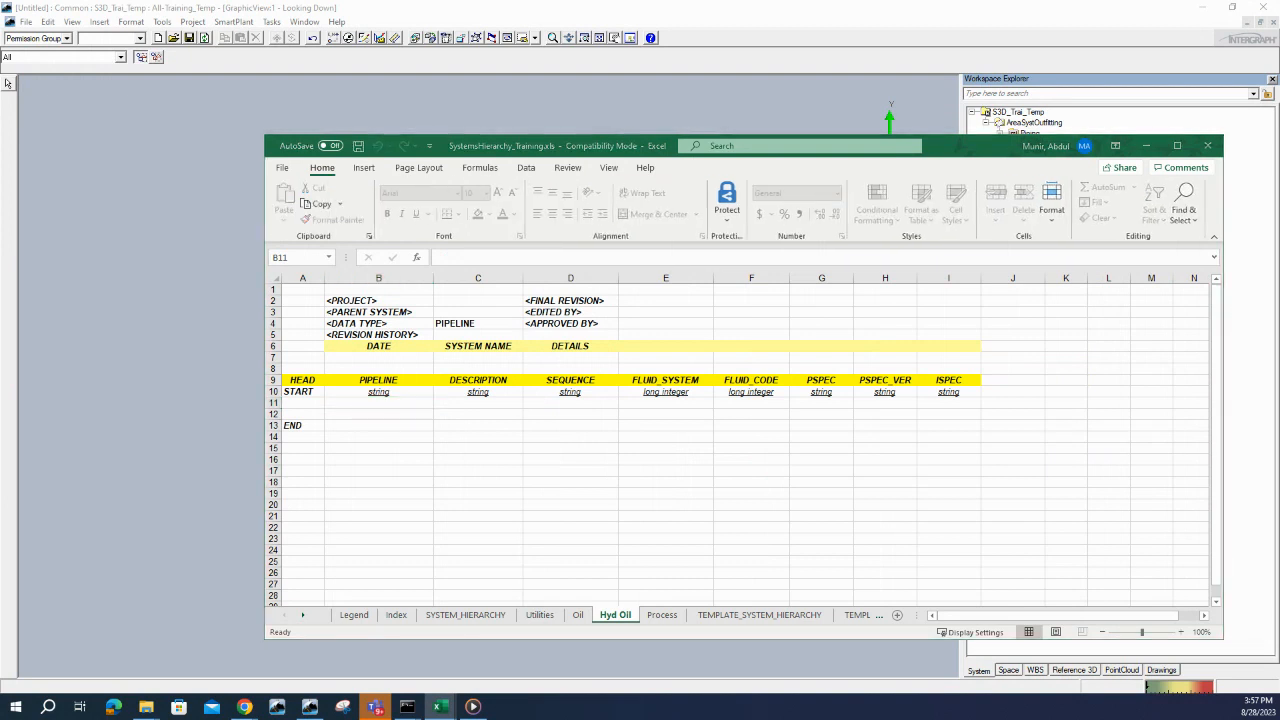
pyautogui.click(351, 409)
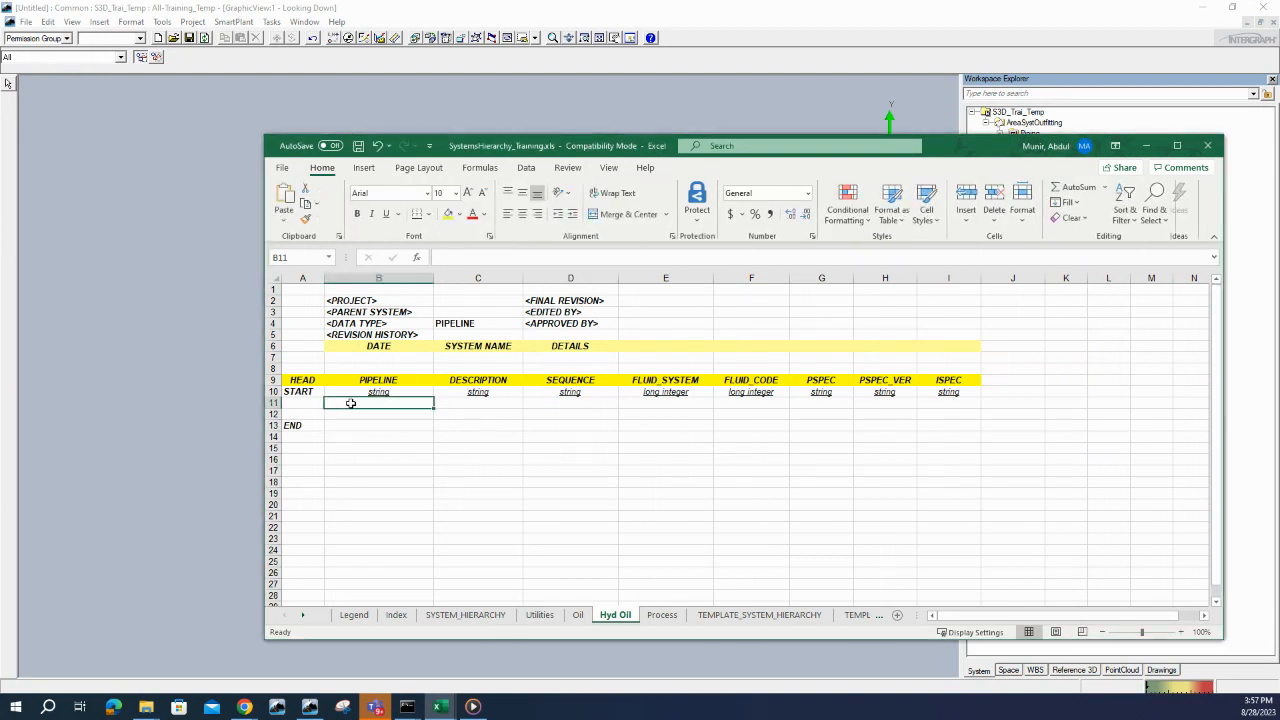
pyautogui.write('P')
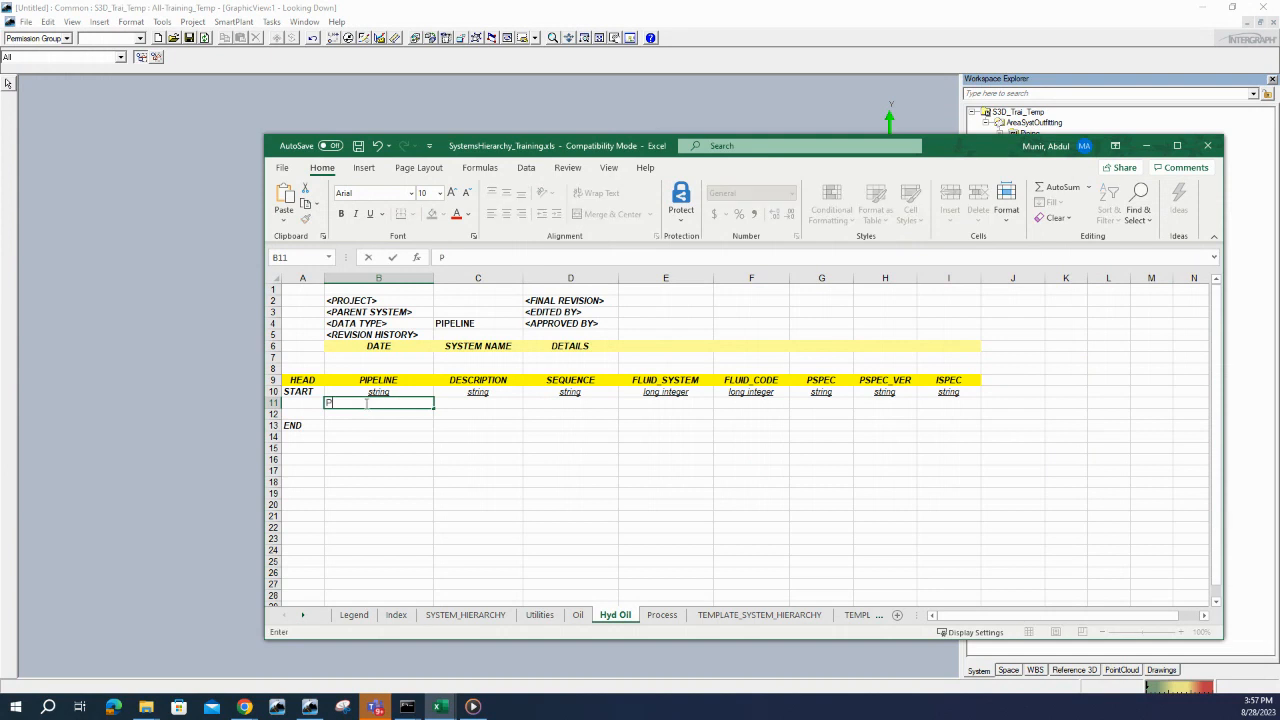
pyautogui.write('S-OH-001')
pyautogui.click(414, 480)
pyautogui.click(417, 438)
pyautogui.click(416, 405)
pyautogui.moveTo(433, 409); pyautogui.dragTo(435, 419)
# - Enter Hyd Oil as the description of both pipelines PS-OH-001 and PS-OH-002
pyautogui.click(467, 404)
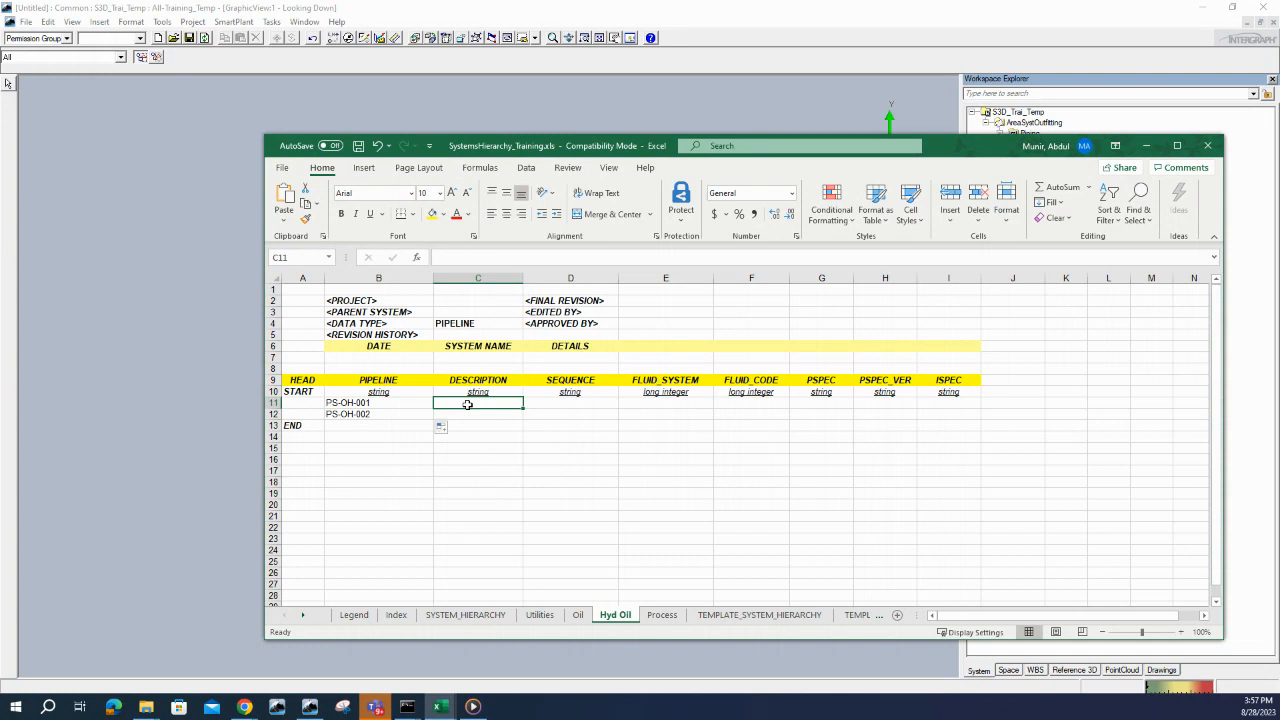
pyautogui.write('Hyd')
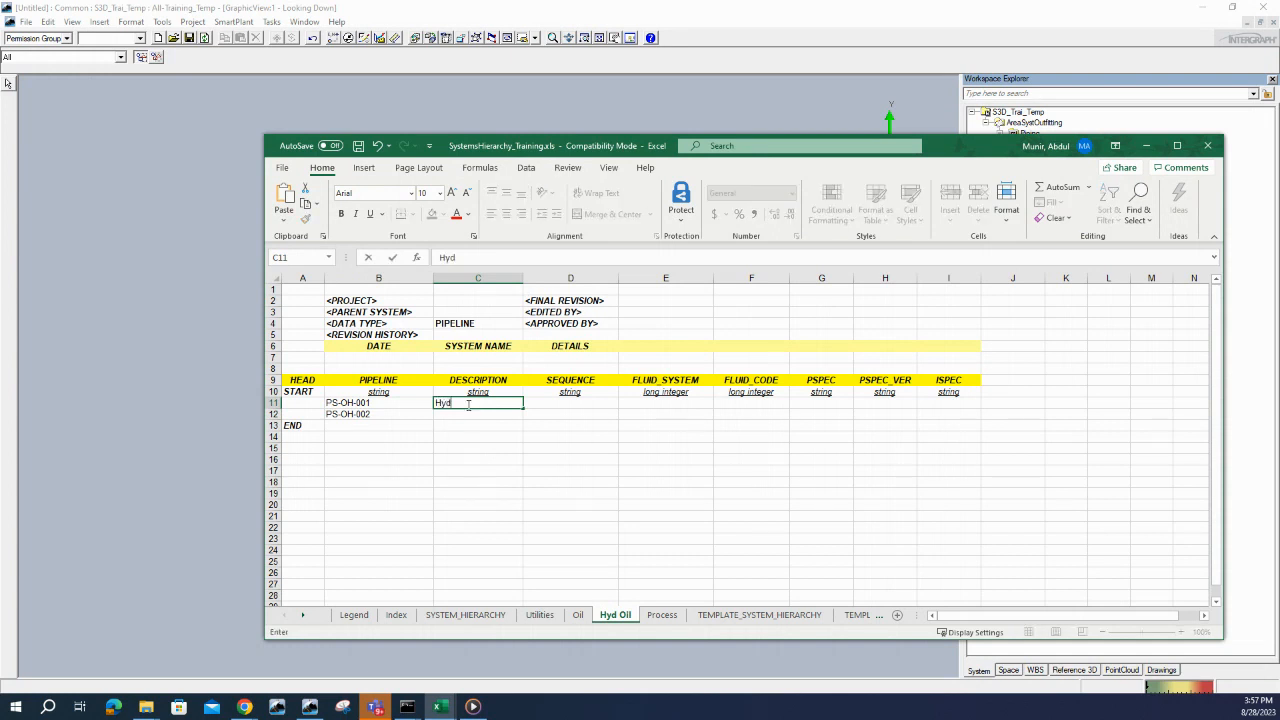
pyautogui.write(' Oil')
pyautogui.click(483, 436)
pyautogui.click(486, 401)
pyautogui.moveTo(512, 412); pyautogui.dragTo(512, 418)
# - Set the sequence numbers to 0001 for PS-OH-001 and 0002 for PS-OH-002
pyautogui.click(568, 404)
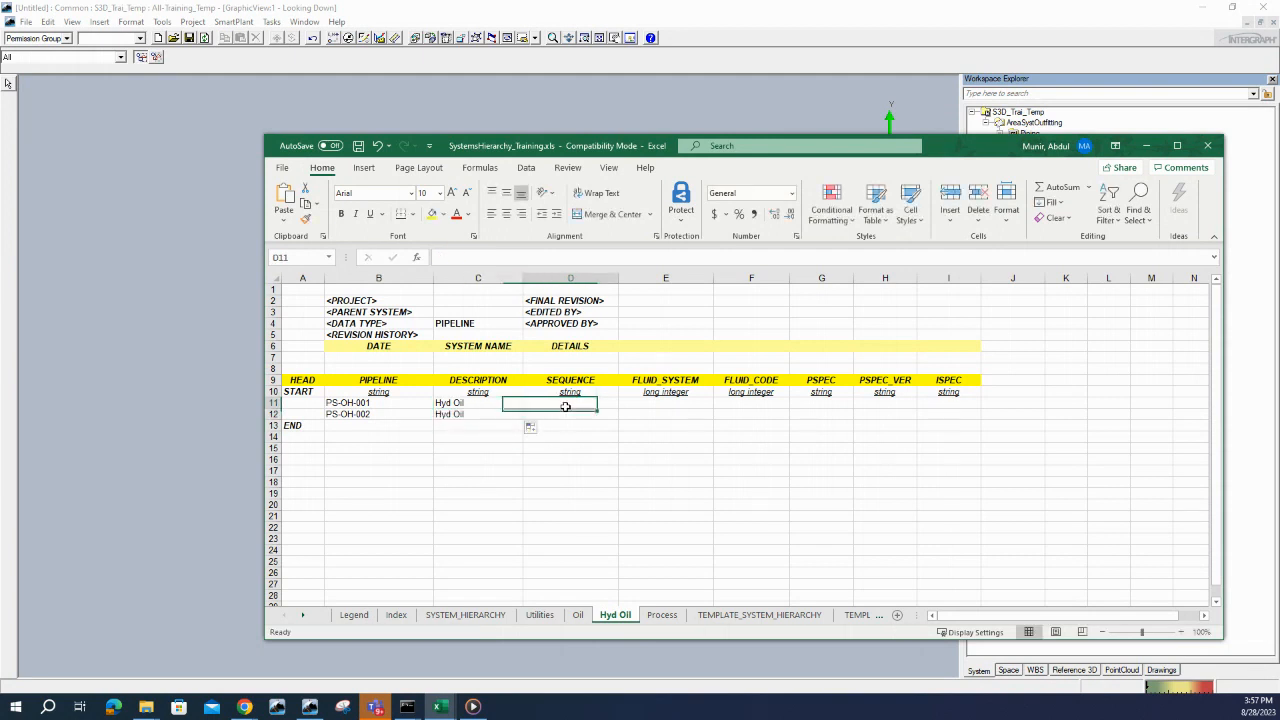
pyautogui.write('0001')
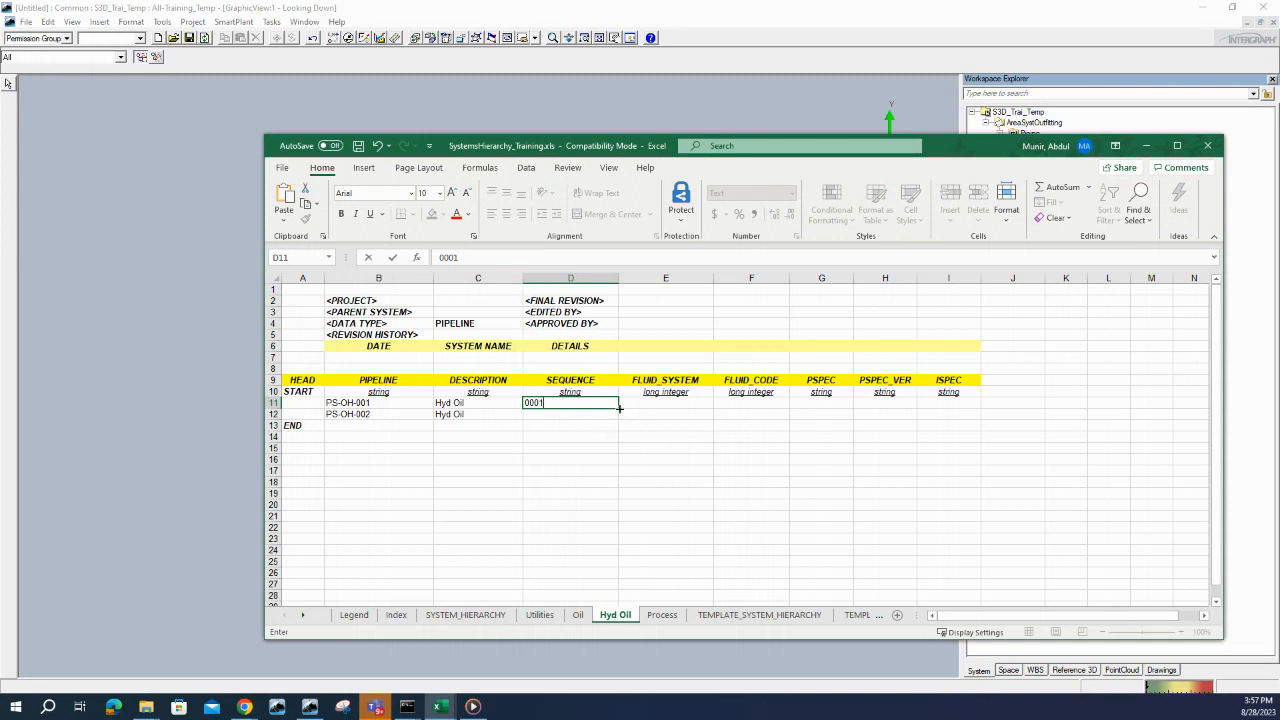
pyautogui.moveTo(619, 408); pyautogui.dragTo(620, 420)
# - Enter 40 as the FLUID_SYSTEM value of PS-OH-001 and copy it to PS-OH-002
pyautogui.click(668, 405)
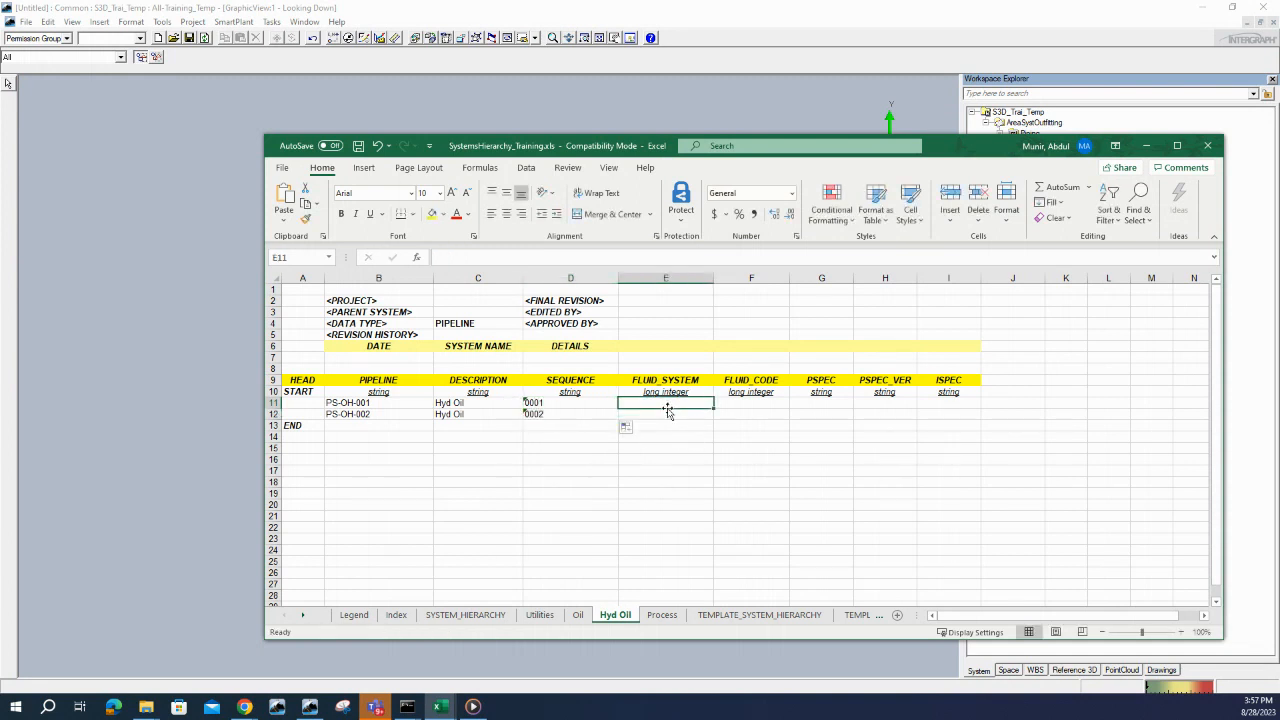
pyautogui.click(667, 436)
pyautogui.rightClick(662, 404)
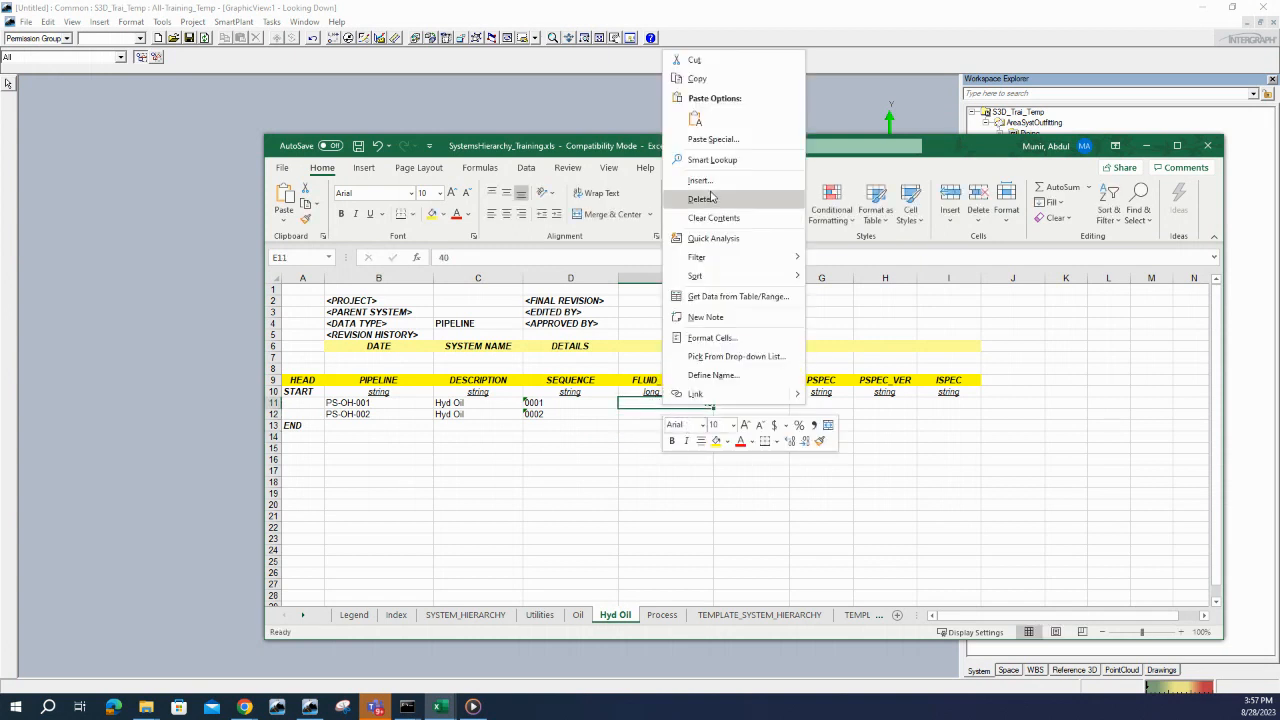
pyautogui.click(697, 78)
pyautogui.click(664, 414)
pyautogui.rightClick(661, 419)
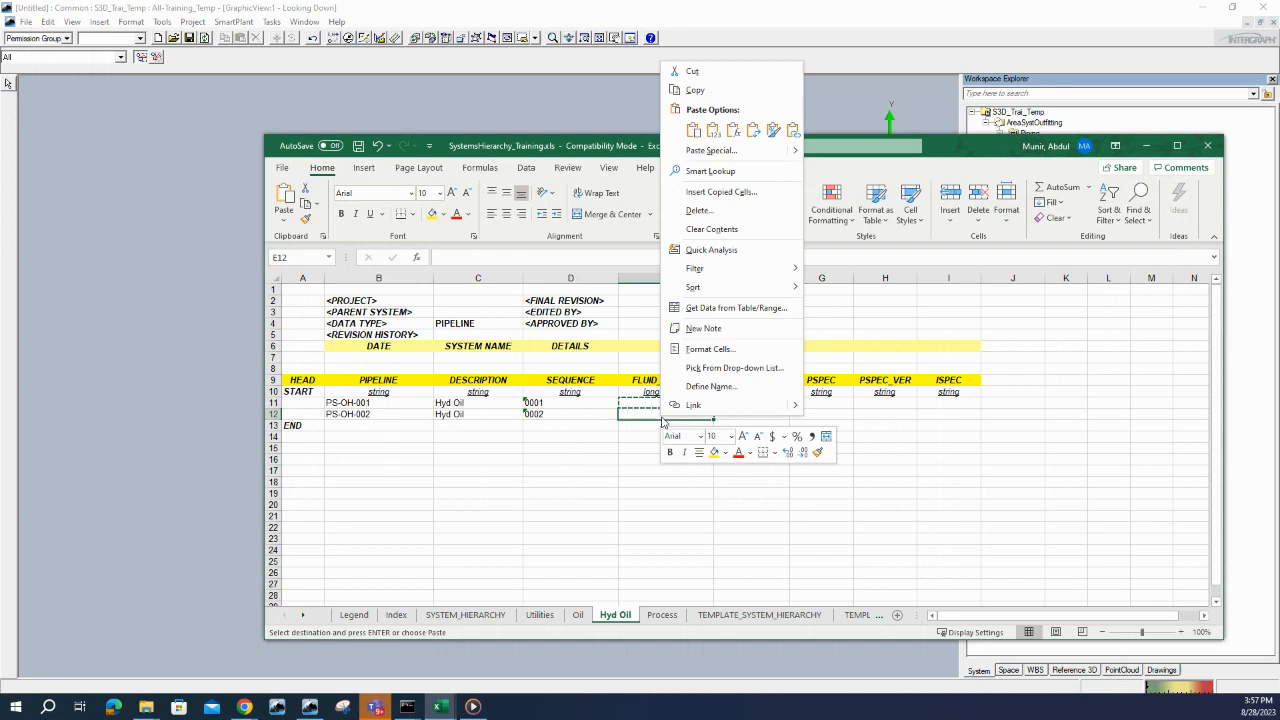
pyautogui.click(692, 130)
# - Set the FLUID_CODE value to 503 for both pipelines on the Hyd Oil sheet
pyautogui.click(752, 403)
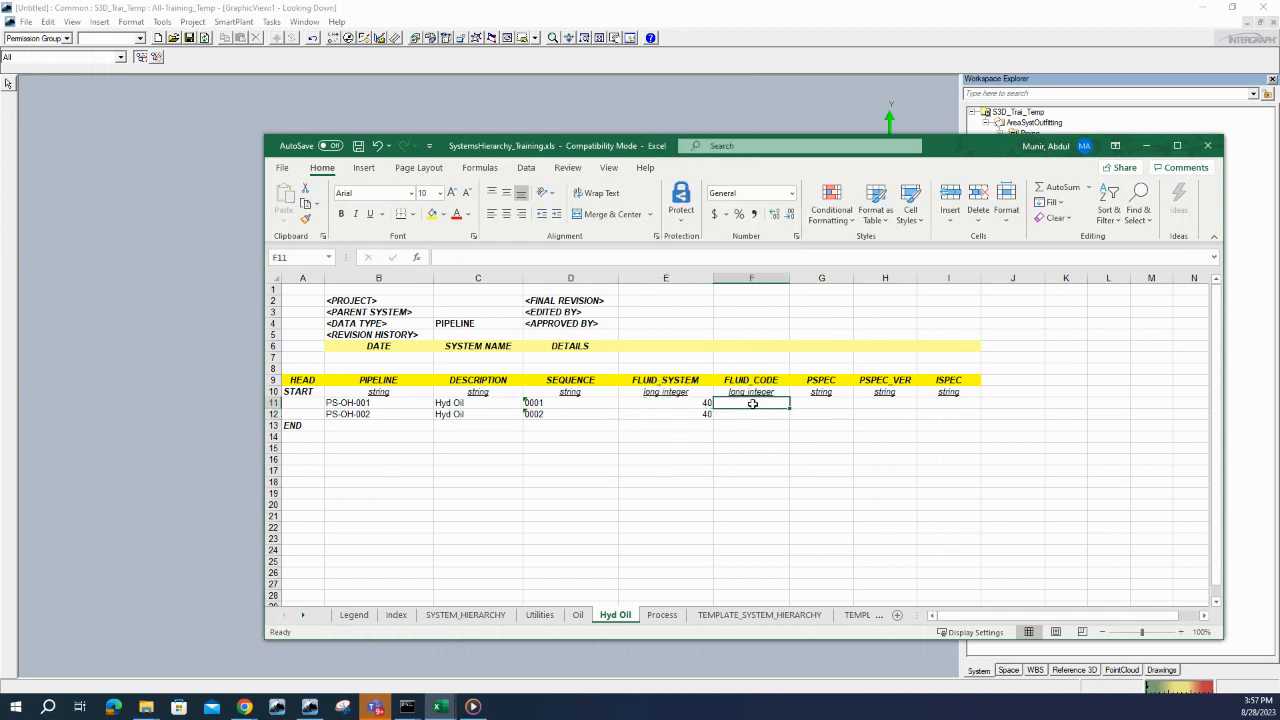
pyautogui.write('5')
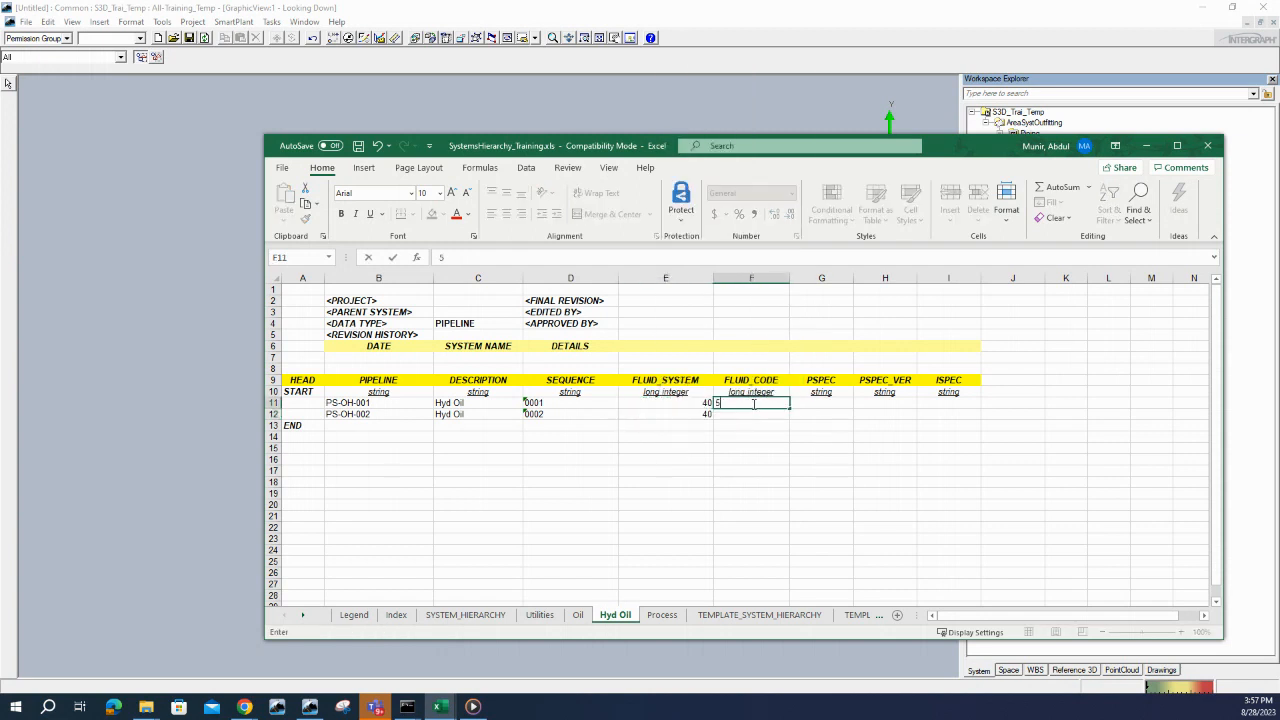
pyautogui.write('03')
pyautogui.click(752, 413)
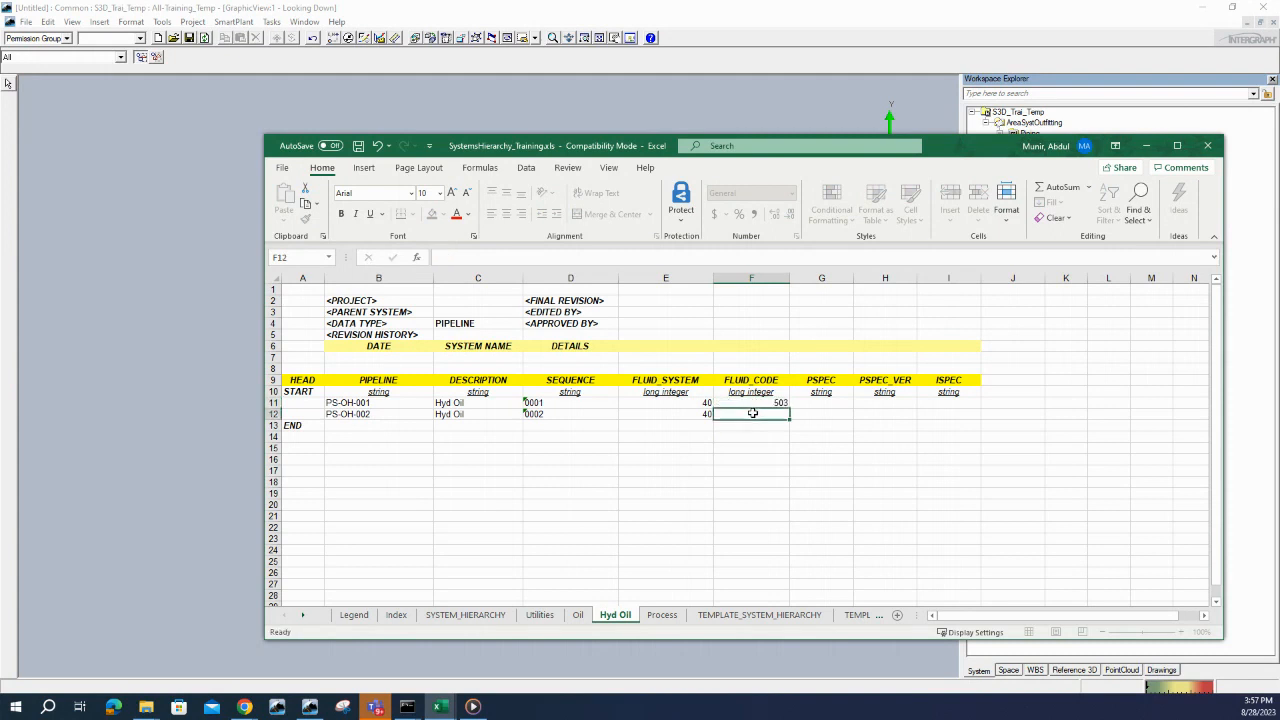
pyautogui.write('503')
pyautogui.click(857, 470)
# - Set the PSPEC to 1C0031 for pipeline PS-OH-001 and N0 for PS-OH-002
pyautogui.click(805, 405)
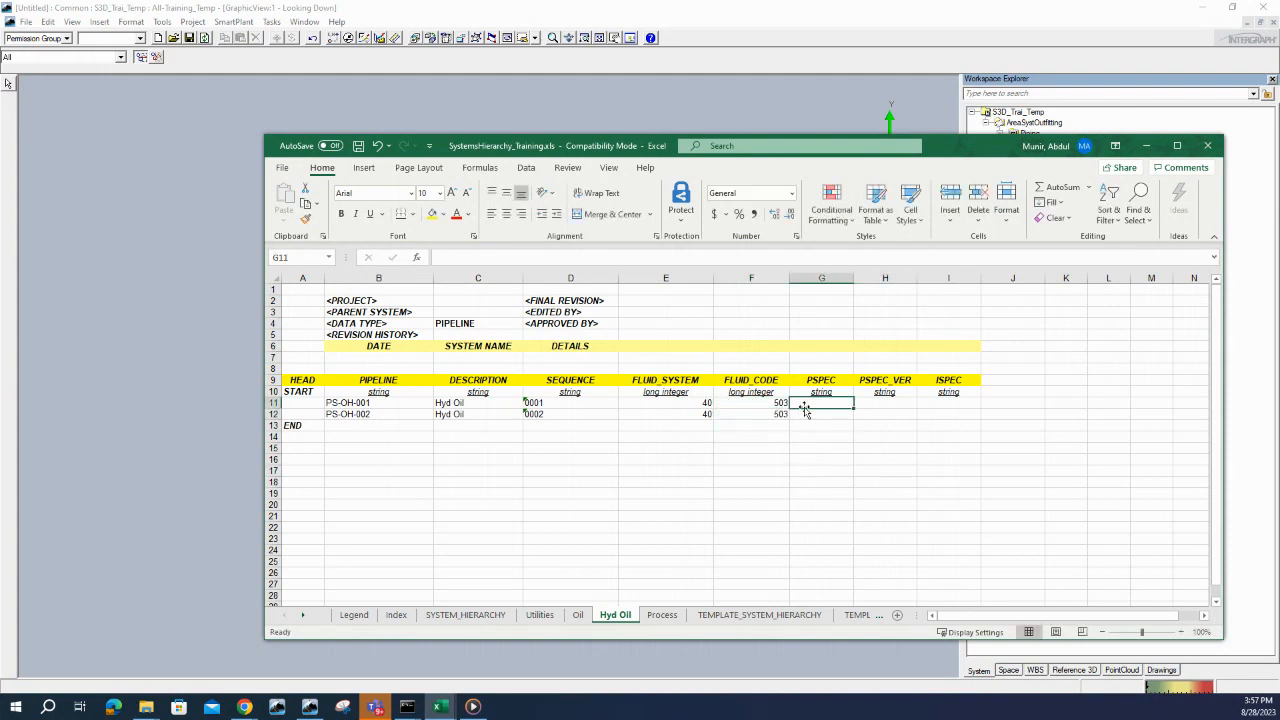
pyautogui.write('1')
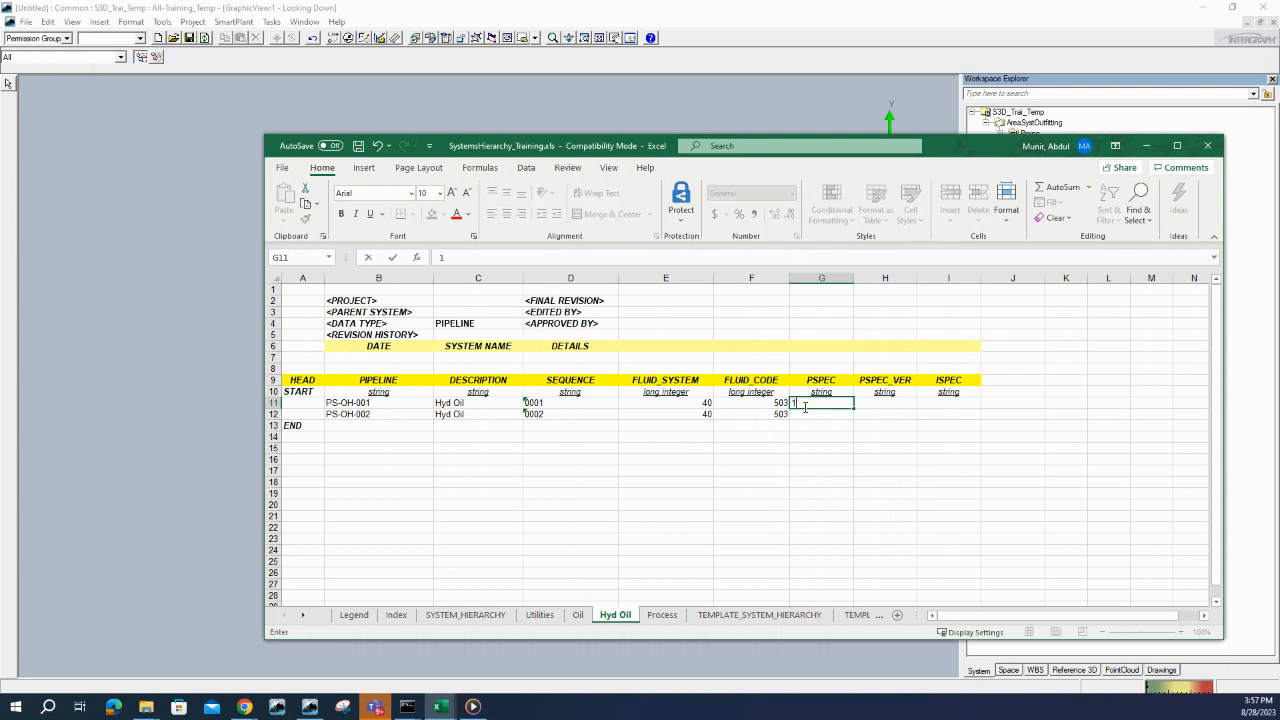
pyautogui.write('C0031')
pyautogui.click(805, 413)
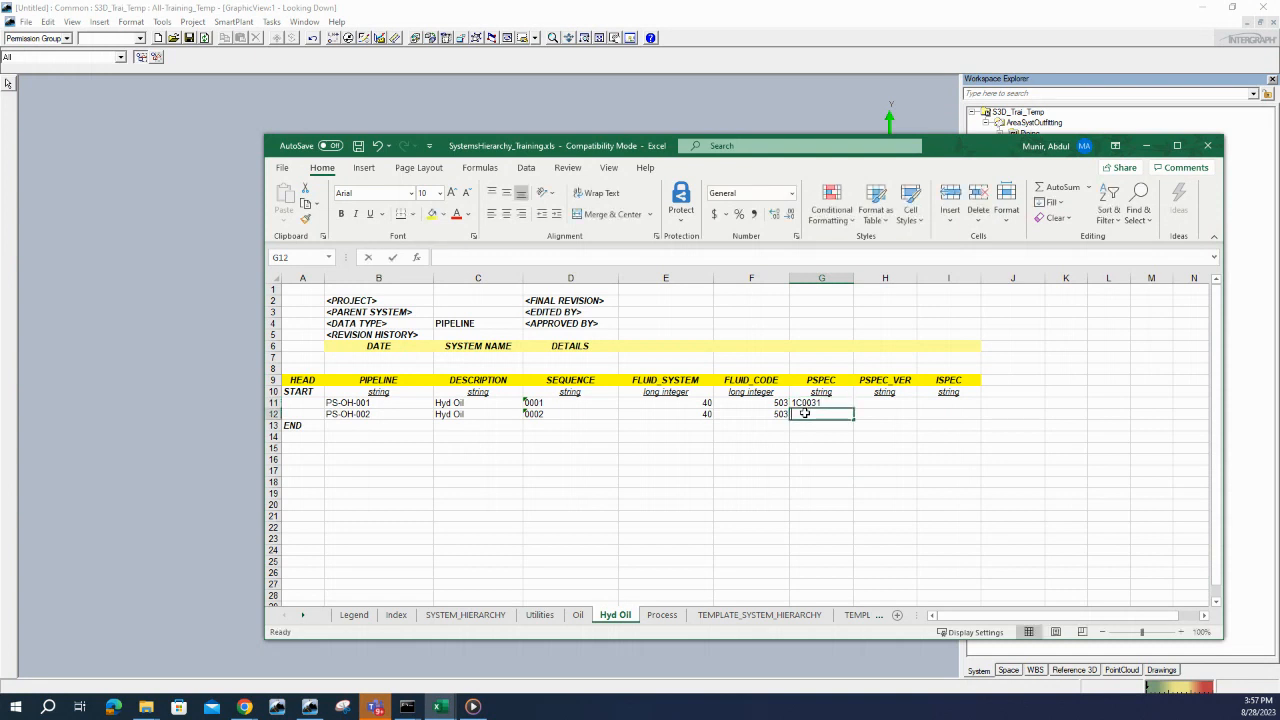
pyautogui.write('N0')
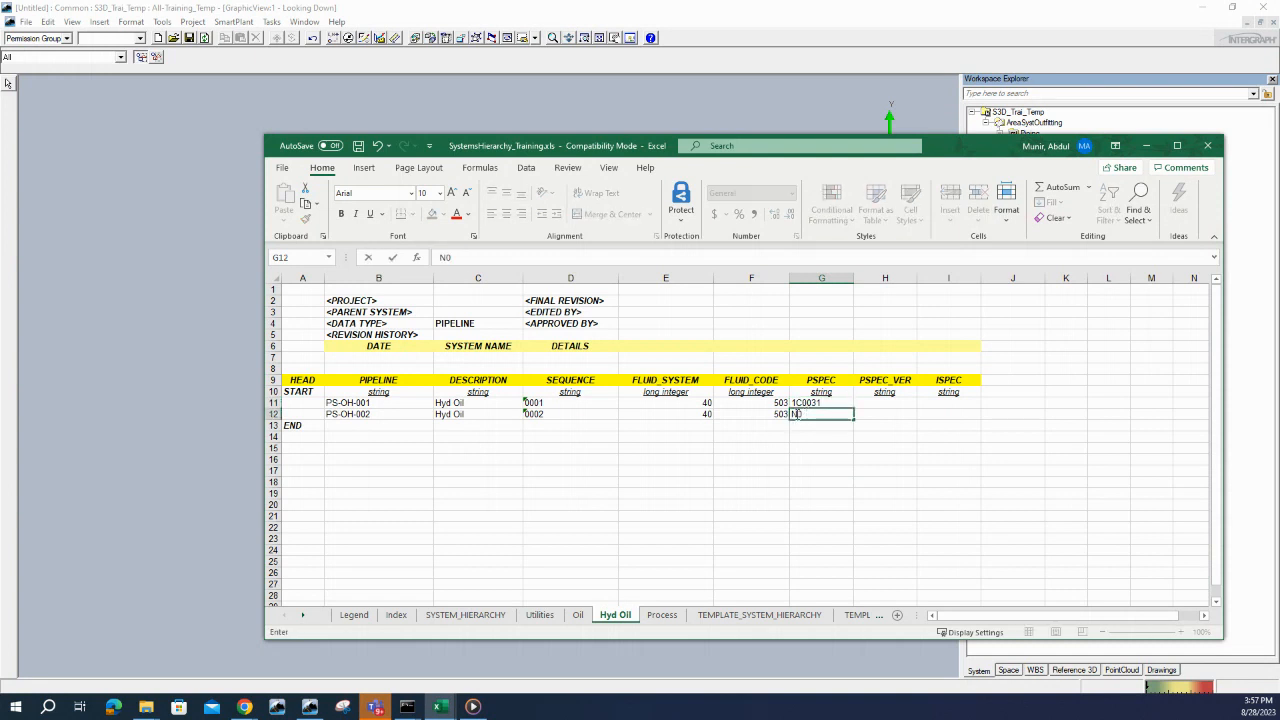
pyautogui.click(882, 467)
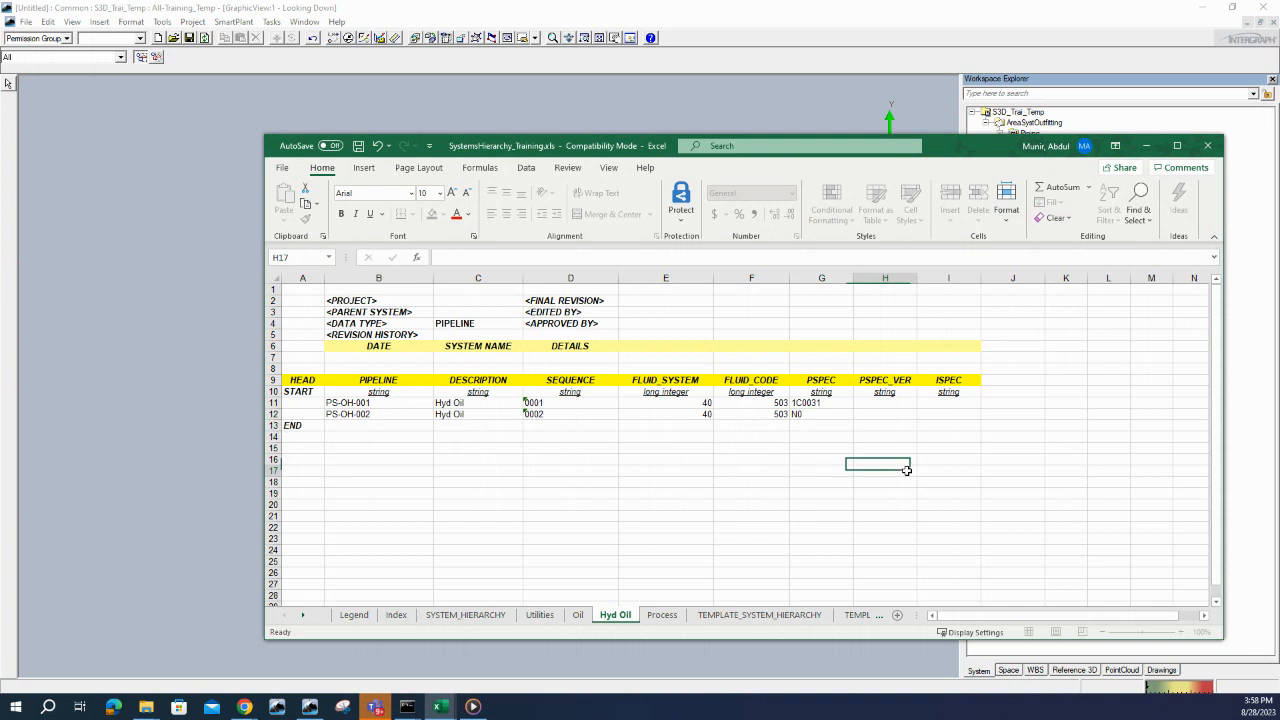
# - Check the Process entry in the system hierarchy and enter pipelines PS-P-001 and PS-P-002 in rows 11 and 12 of the Process sheet
pyautogui.click(662, 615)
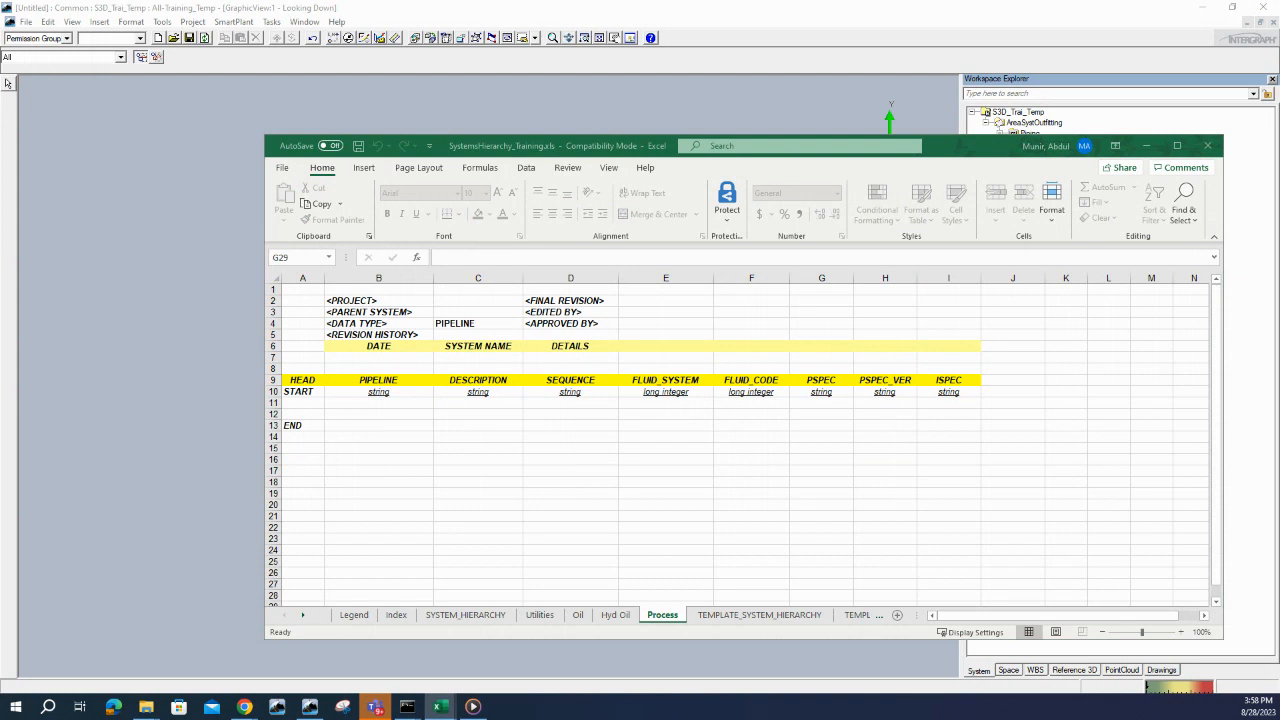
pyautogui.click(456, 615)
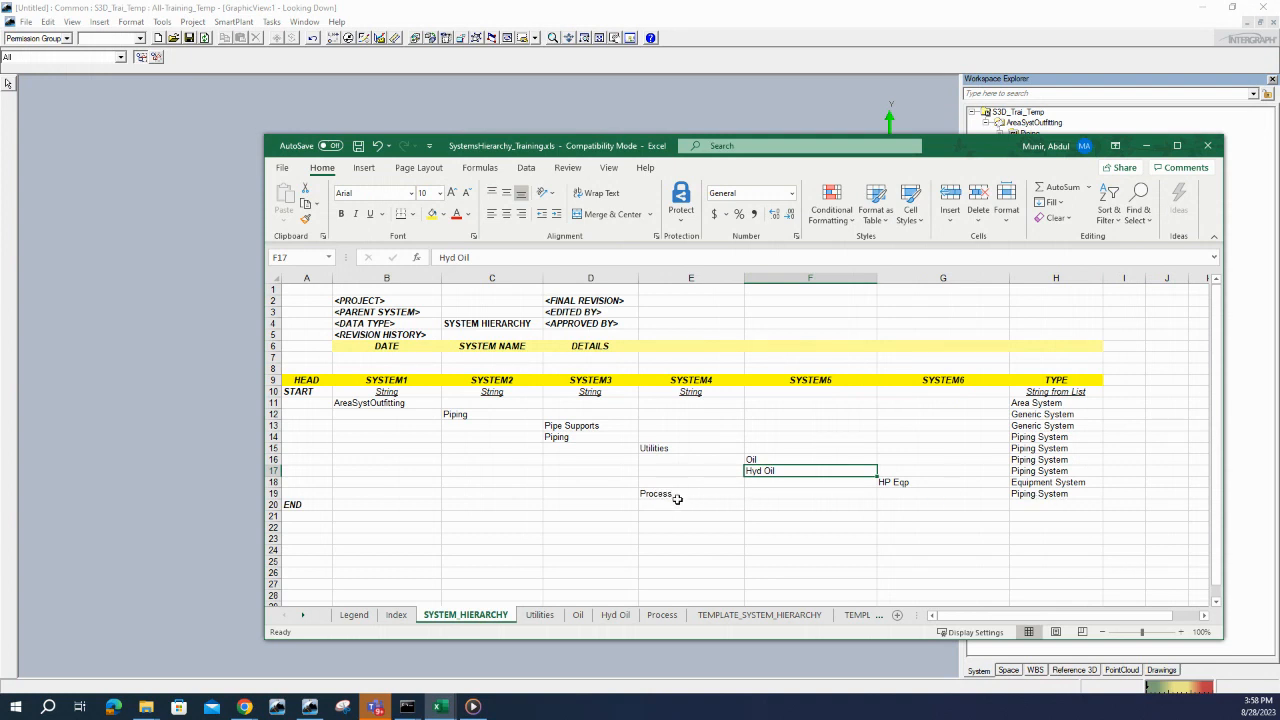
pyautogui.click(662, 615)
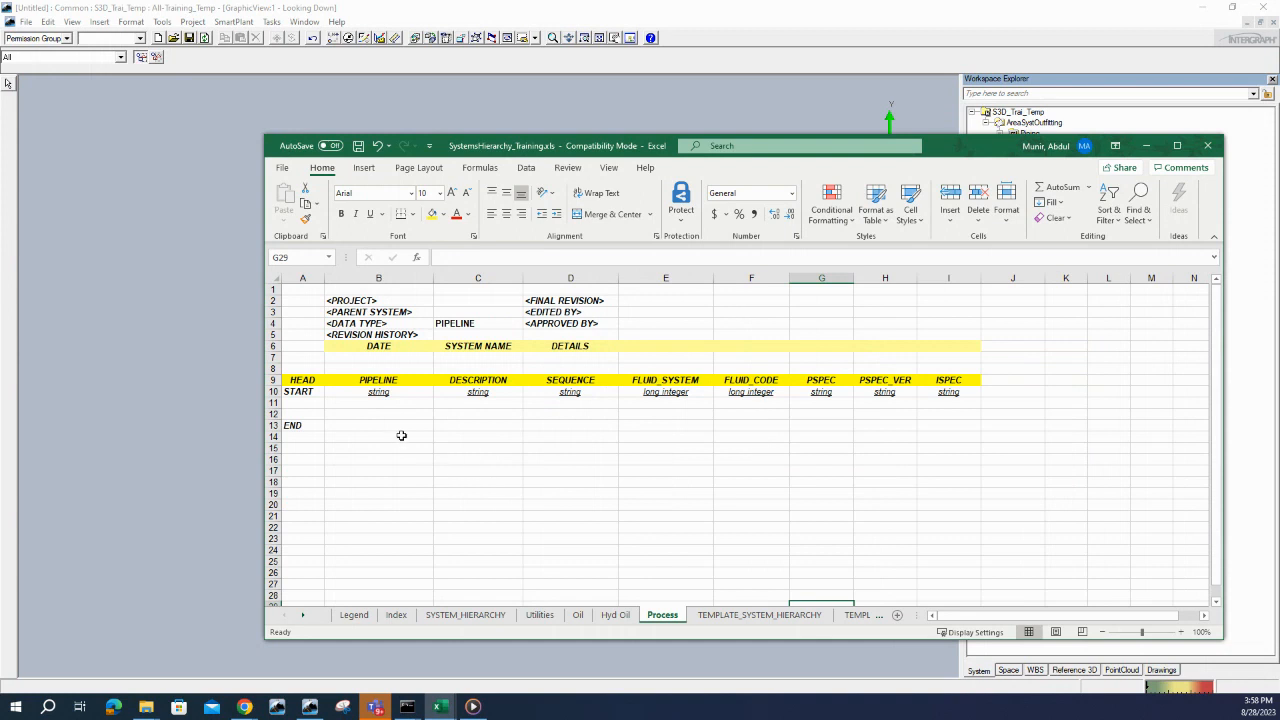
pyautogui.click(371, 403)
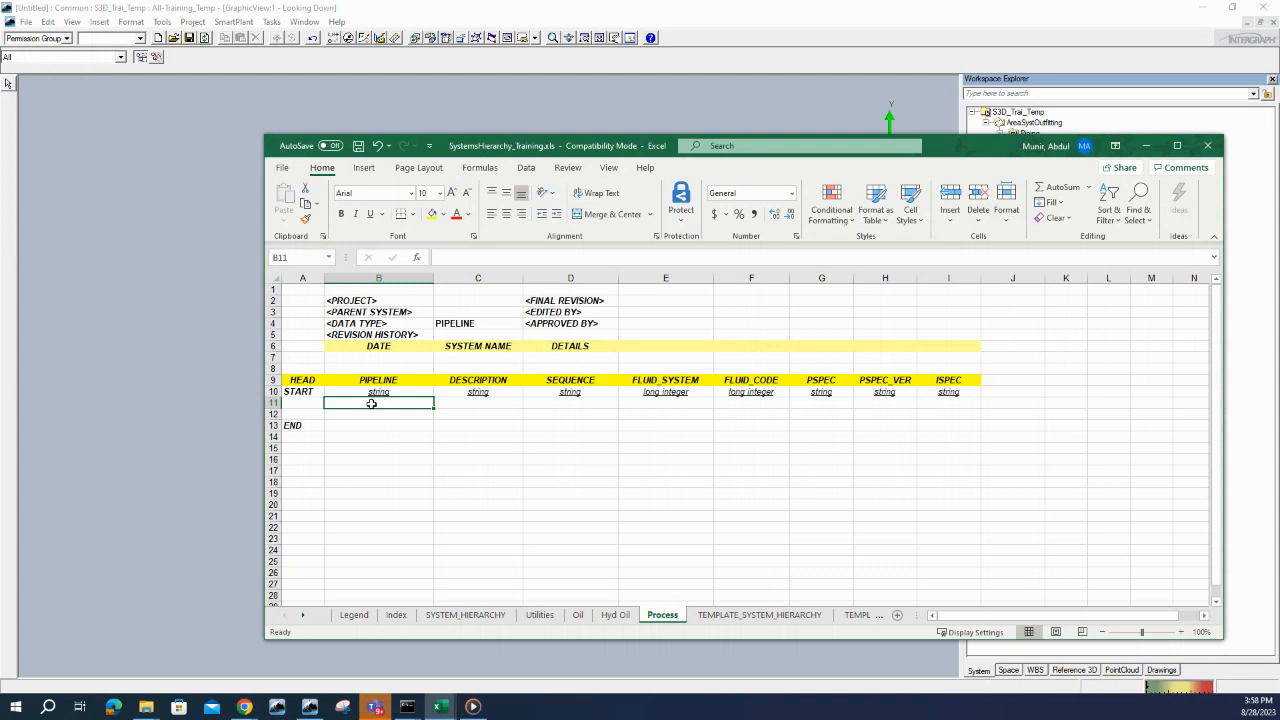
pyautogui.write('PS-P-00')
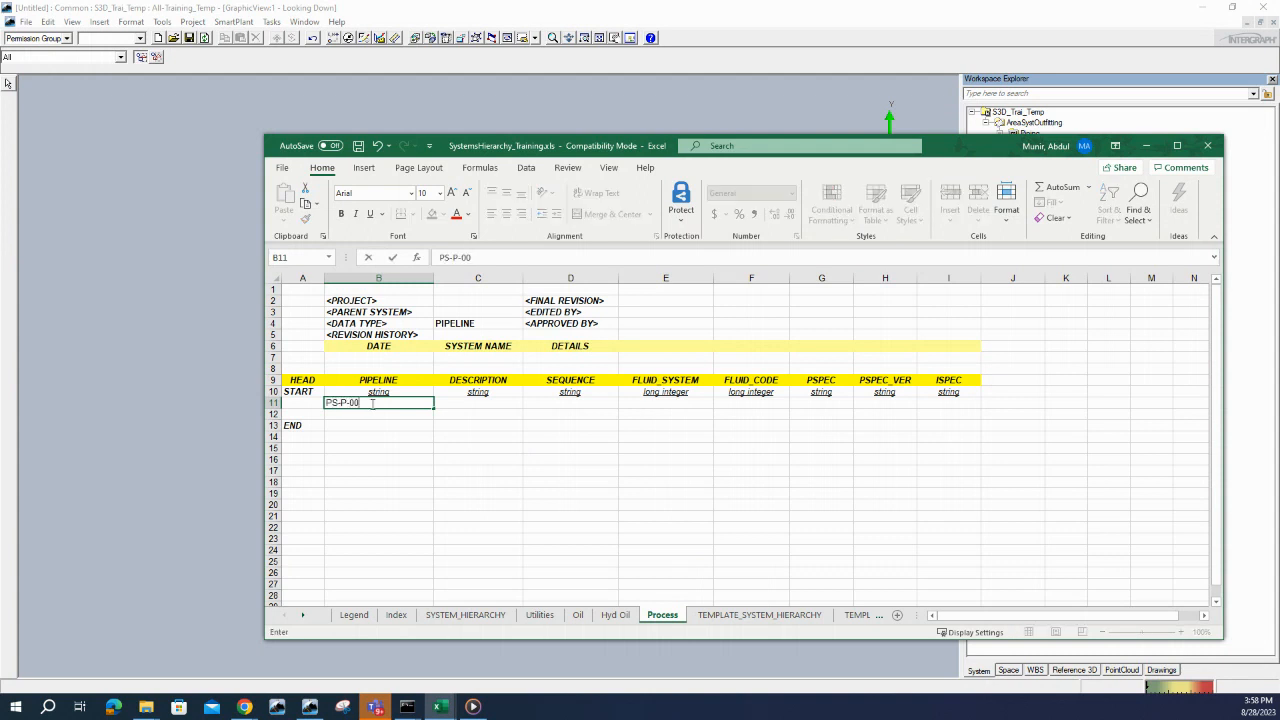
pyautogui.write('1')
pyautogui.click(409, 443)
pyautogui.click(409, 406)
pyautogui.moveTo(434, 409); pyautogui.dragTo(474, 414)
# - Enter Process as the DESCRIPTION of pipeline PS-P-001 and copy it down to PS-P-002
pyautogui.click(477, 401)
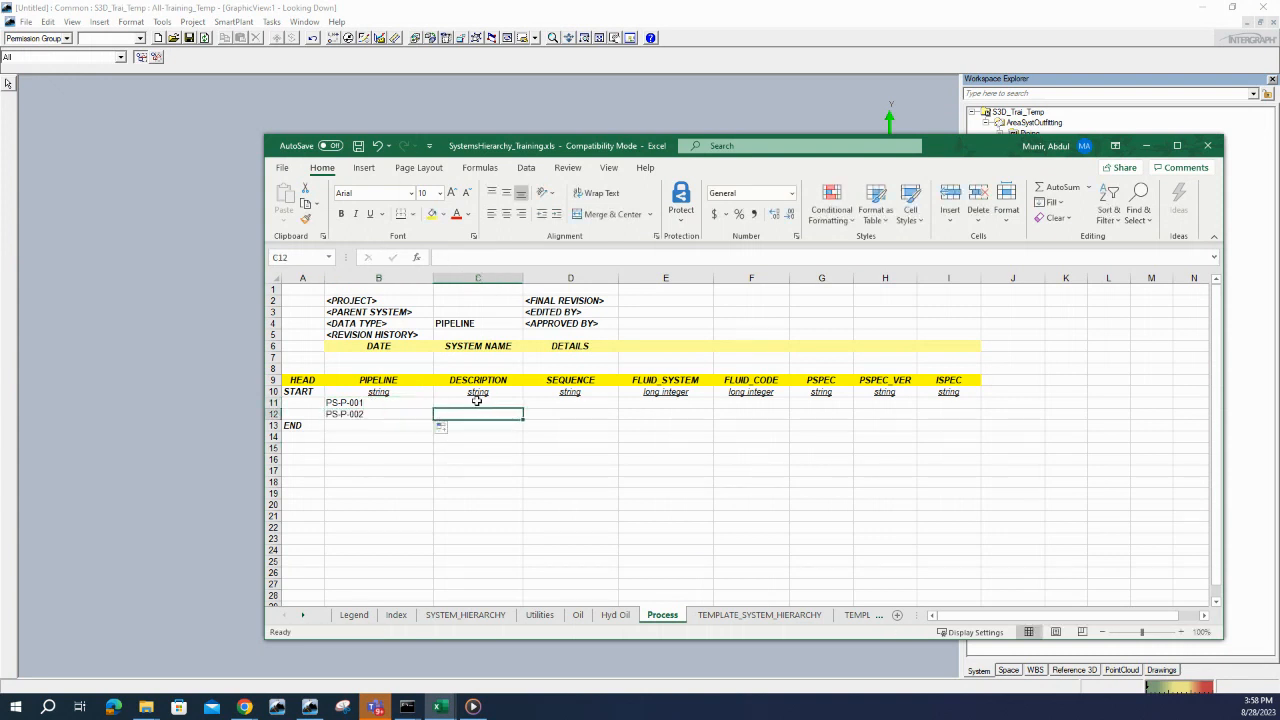
pyautogui.write('Process')
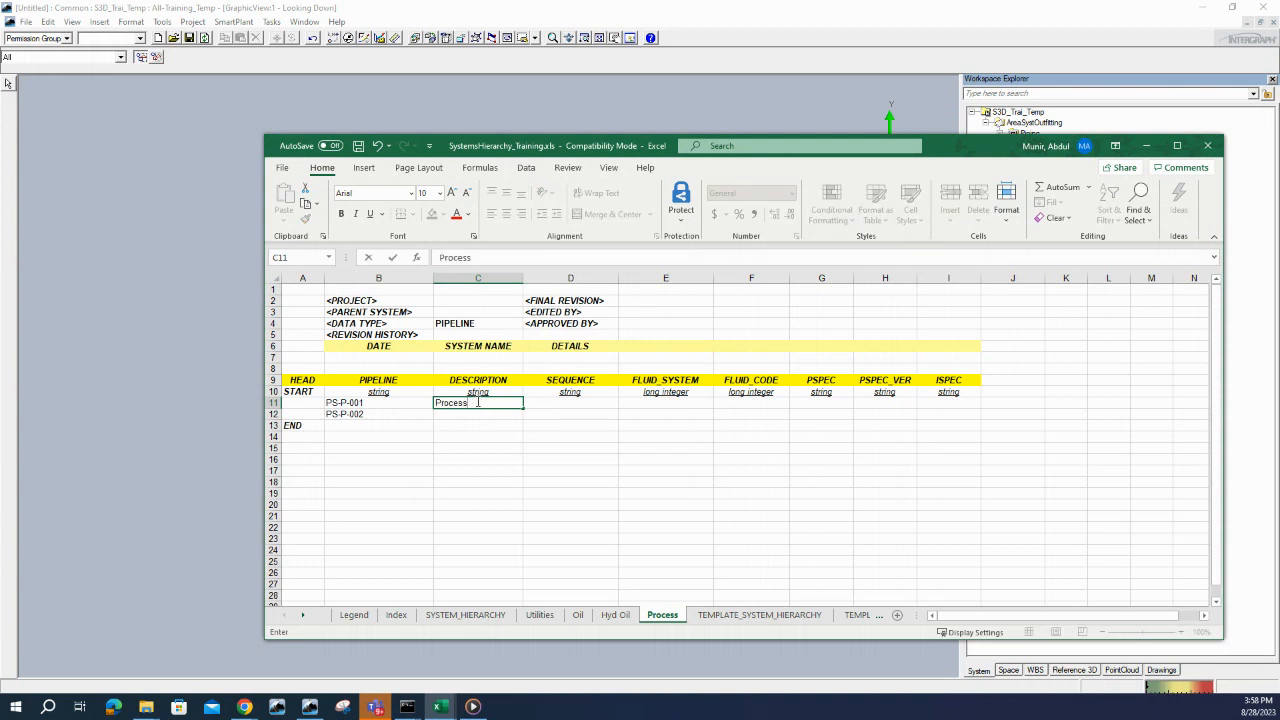
pyautogui.click(557, 473)
pyautogui.click(495, 406)
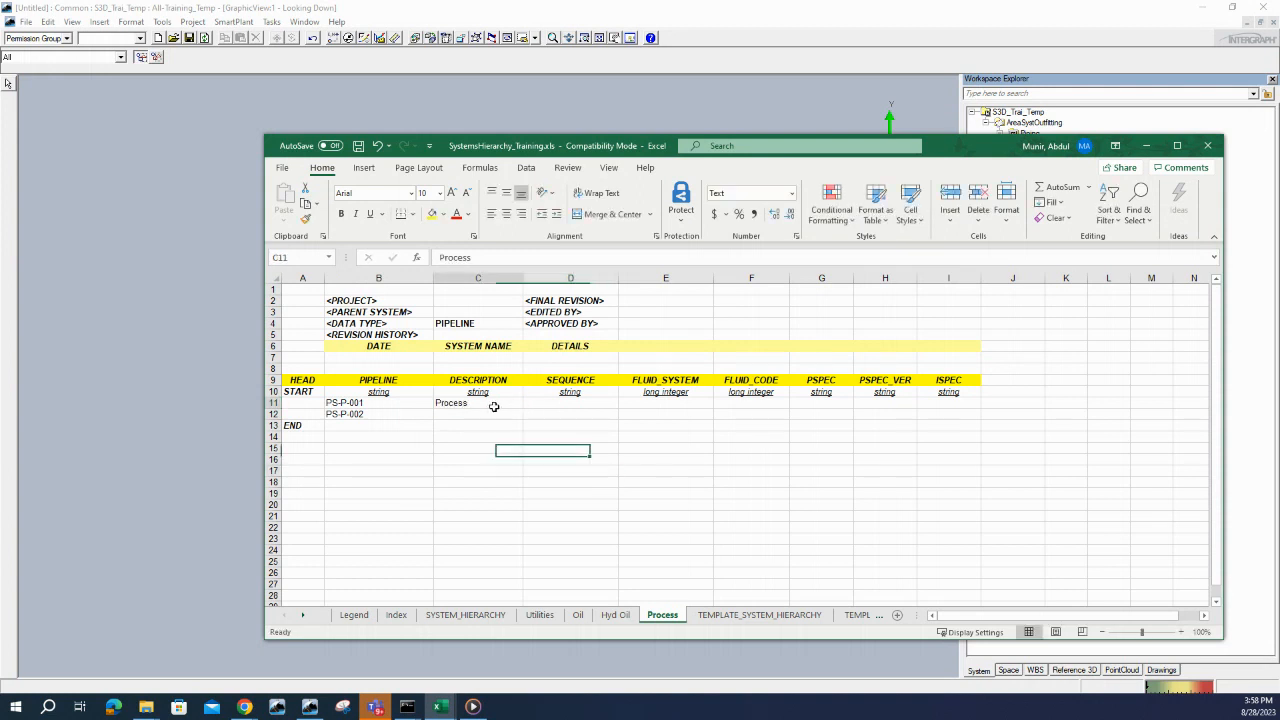
pyautogui.moveTo(522, 408); pyautogui.dragTo(524, 419)
# - Enter 001 as the SEQUENCE of PS-P-001 and extend the numbering to 002 for PS-P-002
pyautogui.click(563, 403)
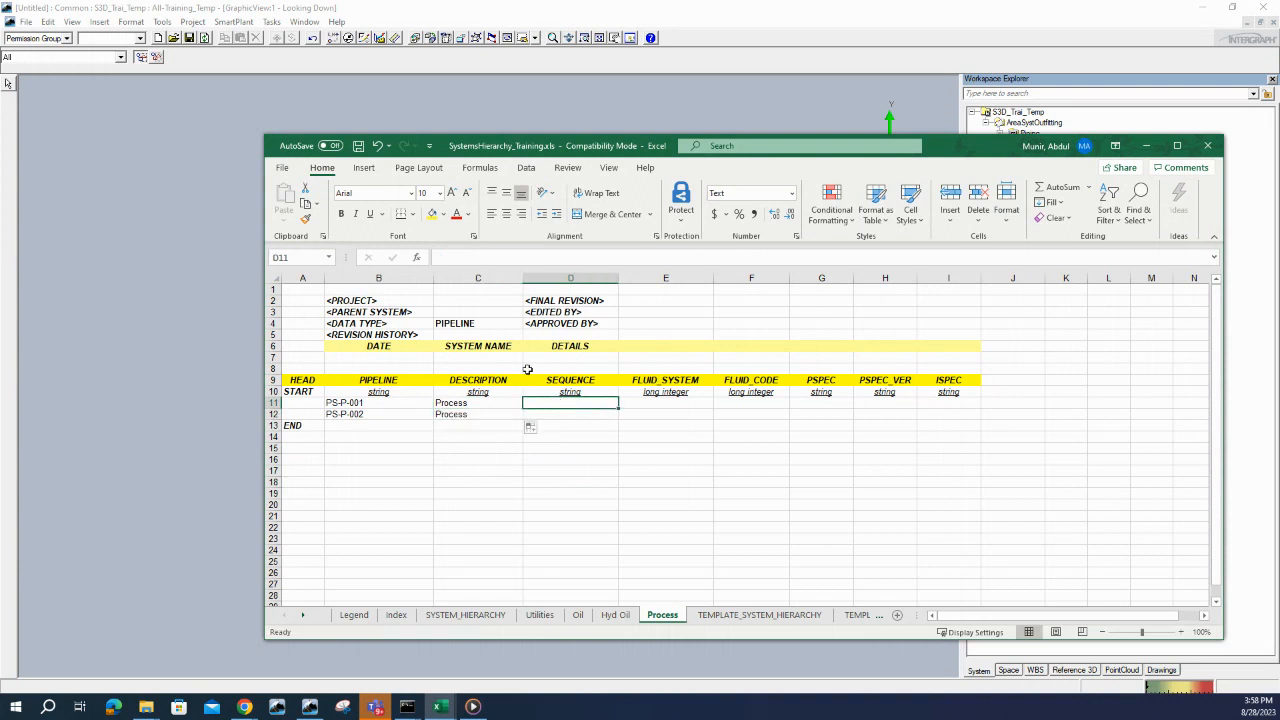
pyautogui.write('001')
pyautogui.click(577, 435)
pyautogui.click(590, 405)
pyautogui.moveTo(618, 408); pyautogui.dragTo(616, 419)
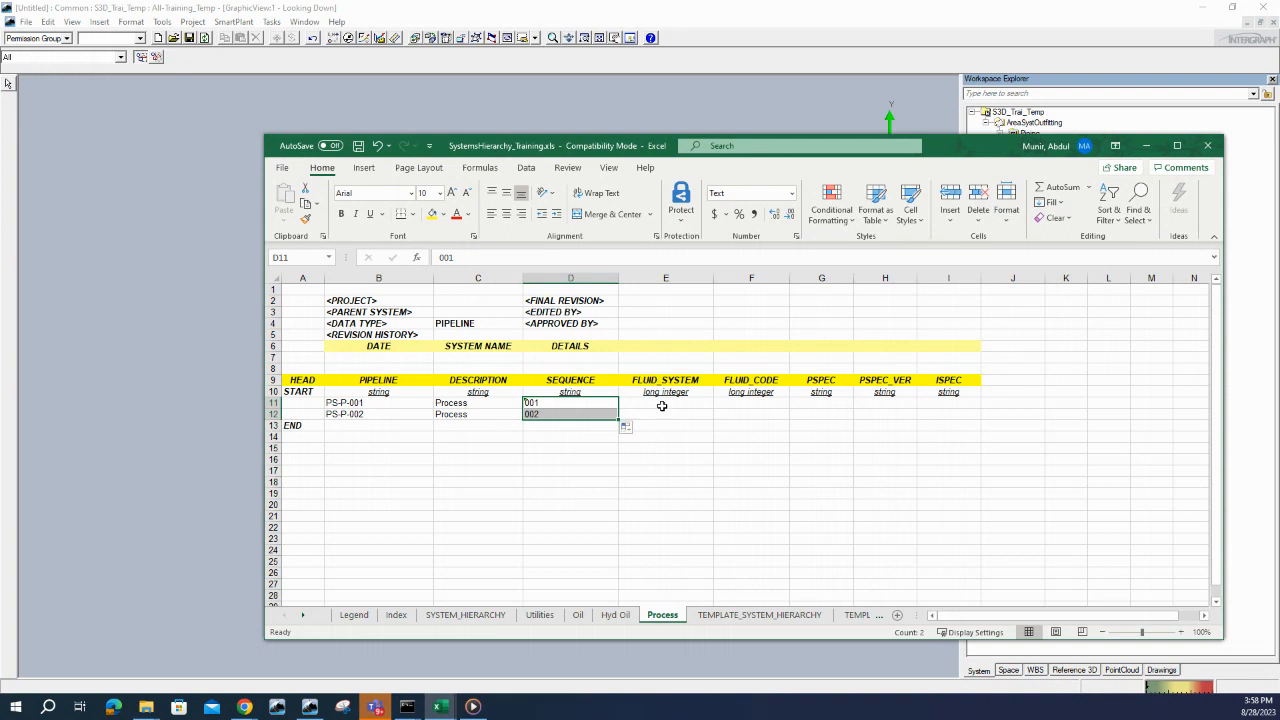
pyautogui.click(663, 405)
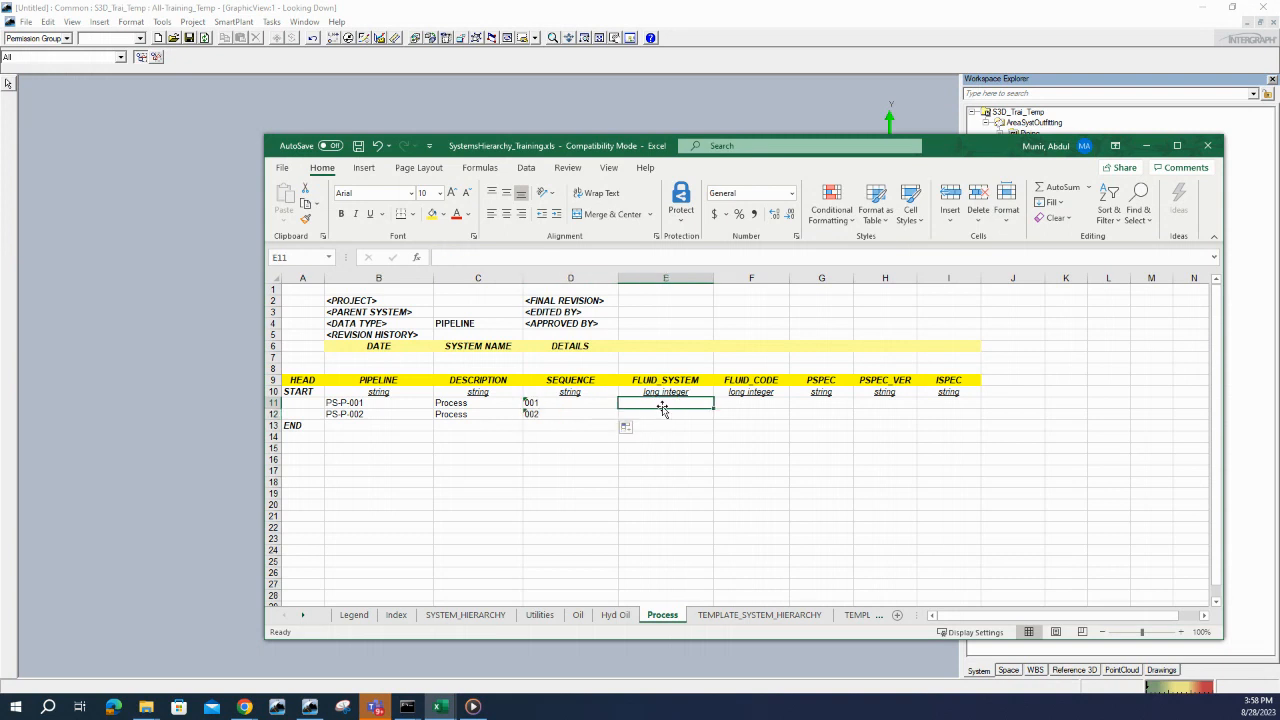
# - Change the SEQUENCE of PS-P-001 to 0001 and extend it to 0002 for PS-P-002
pyautogui.doubleClick(530, 404)
pyautogui.write('0')
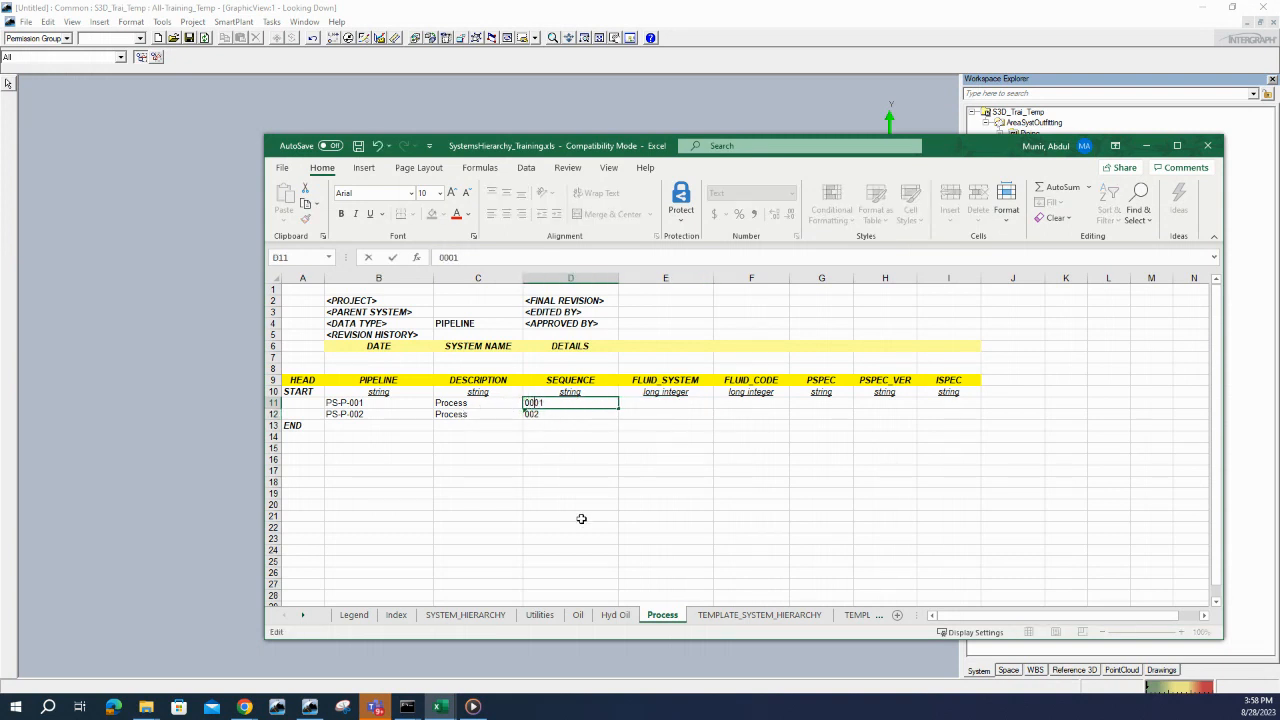
pyautogui.click(583, 515)
pyautogui.click(590, 404)
pyautogui.moveTo(616, 409); pyautogui.dragTo(617, 420)
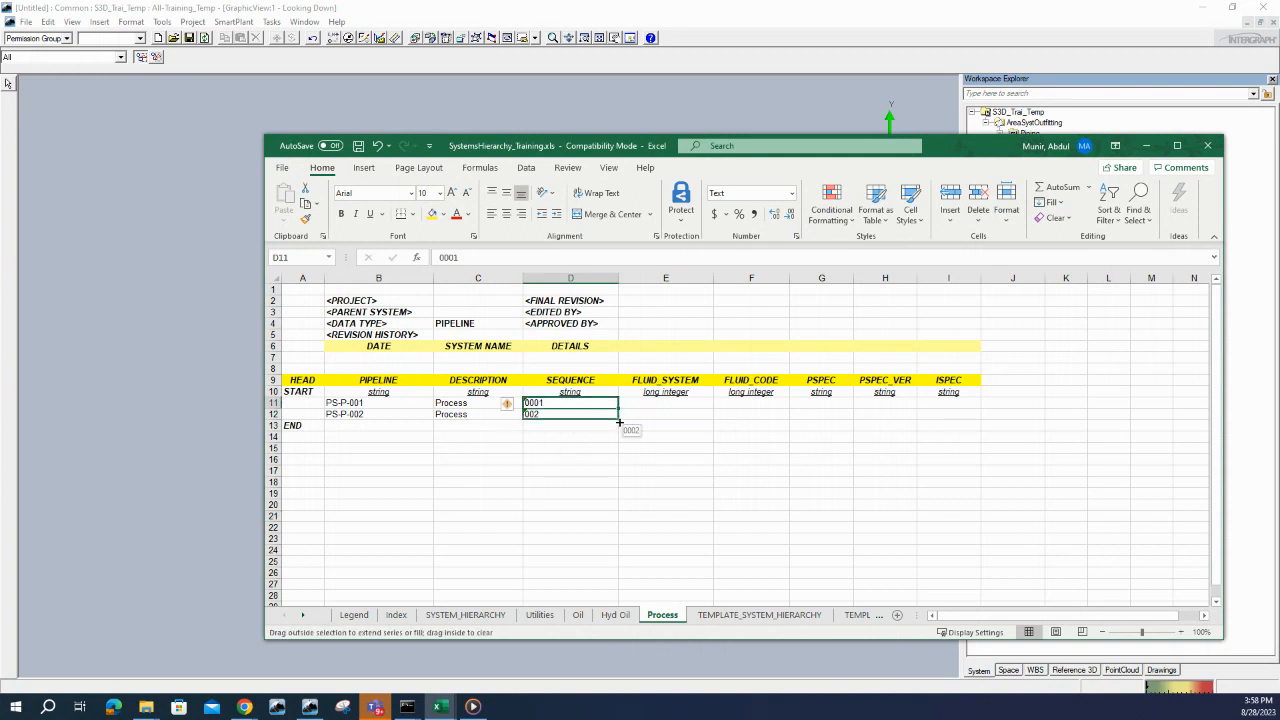
# - Set the FLUID_SYSTEM value to 45 for both pipelines on the Process sheet
pyautogui.click(655, 402)
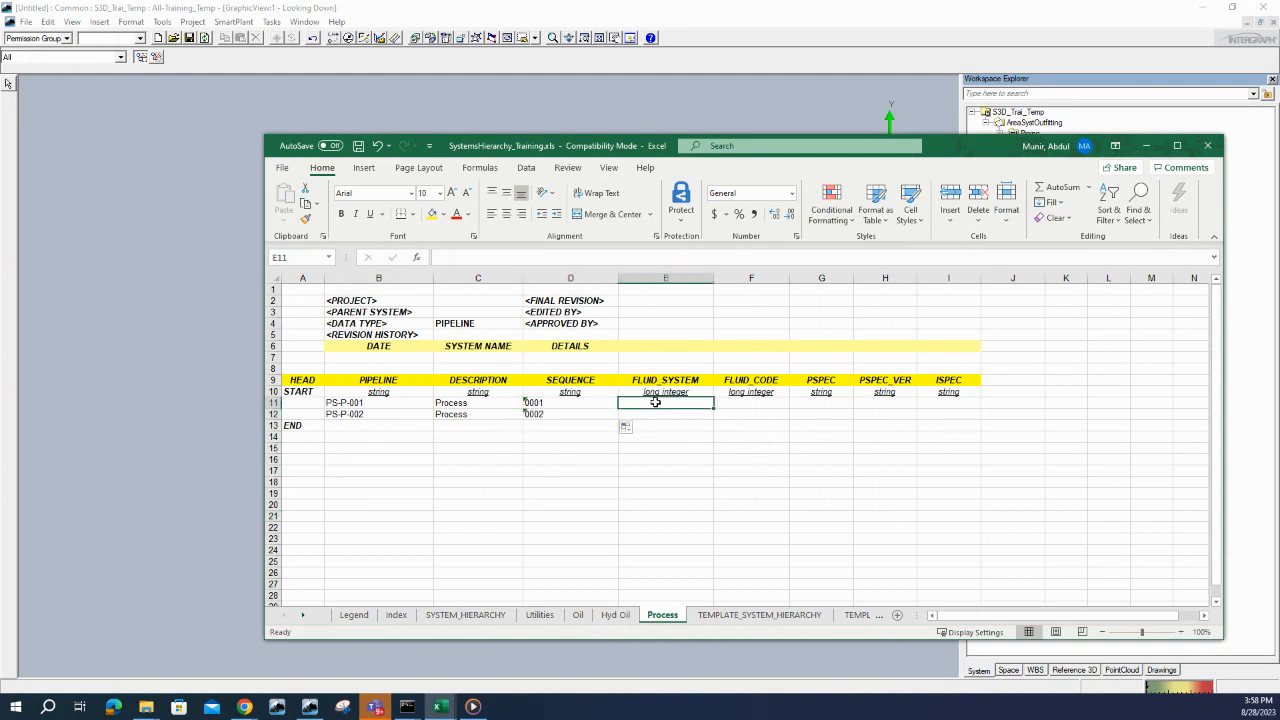
pyautogui.write('45')
pyautogui.click(665, 417)
pyautogui.write('45')
pyautogui.click(722, 418)
# - Set the FLUID_CODE value to 521 for both pipelines on the Process sheet
pyautogui.click(734, 401)
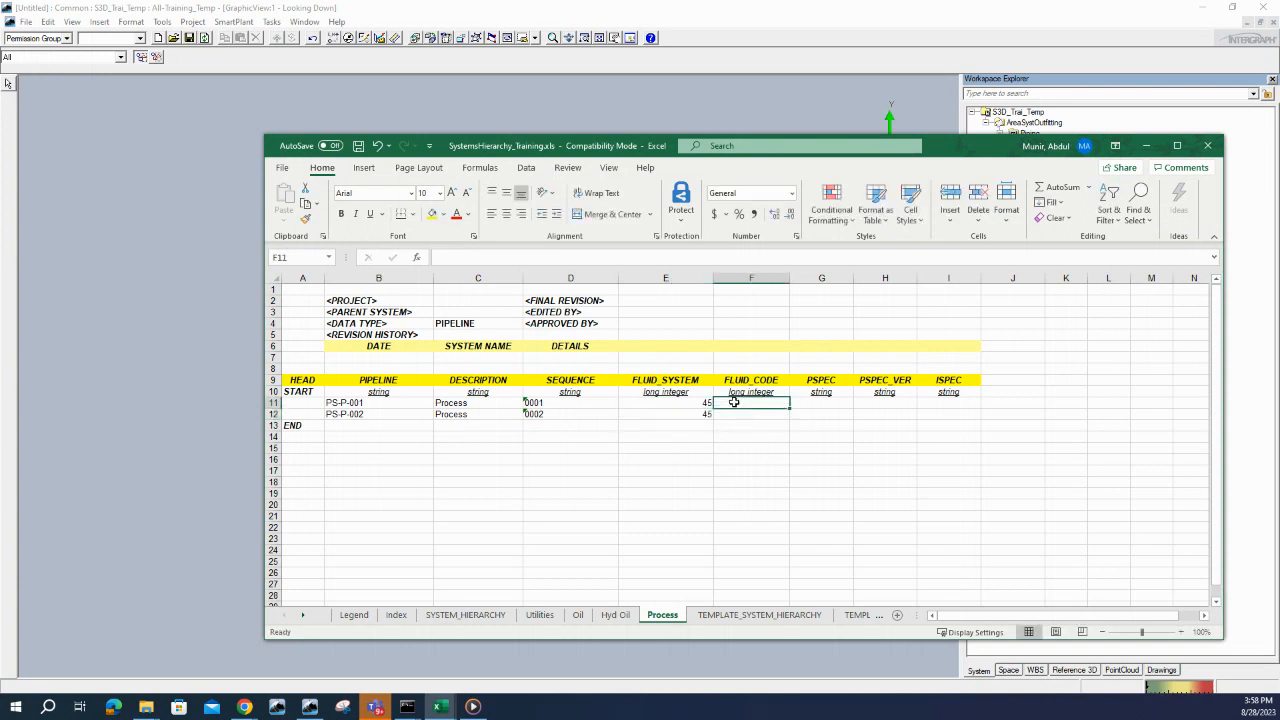
pyautogui.write('521')
pyautogui.click(759, 455)
pyautogui.click(748, 419)
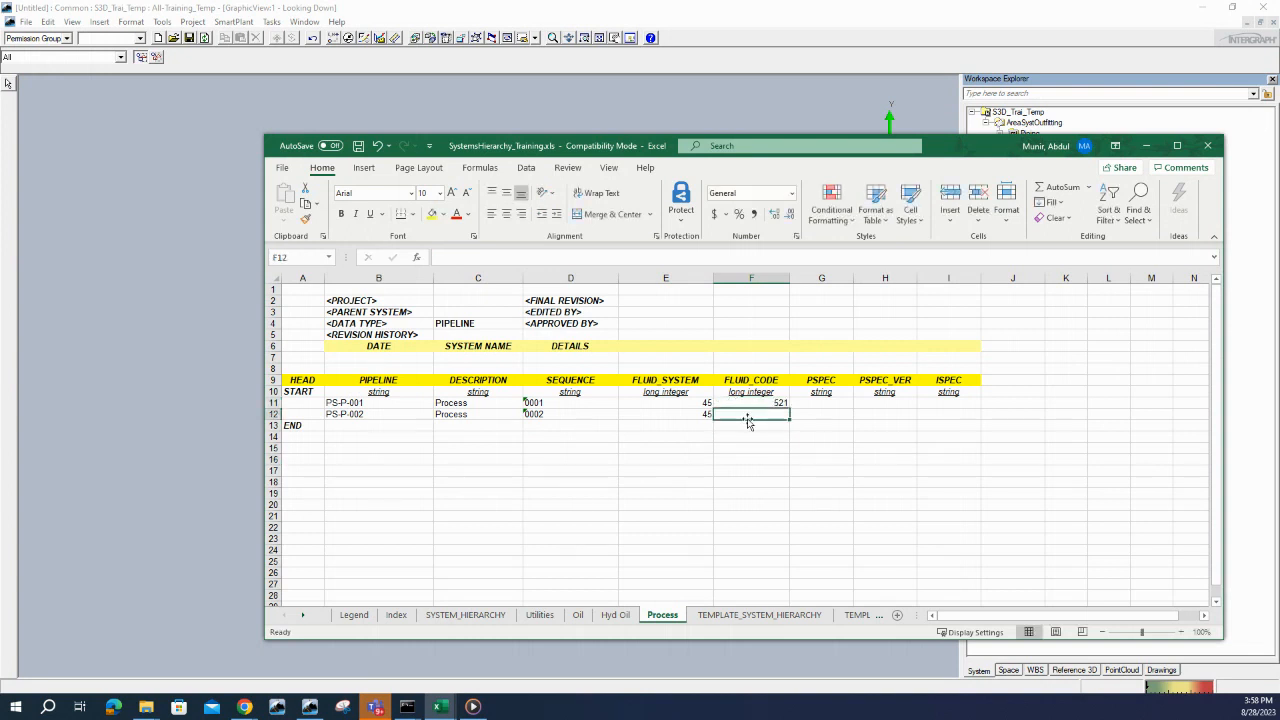
pyautogui.write('521')
pyautogui.click(786, 472)
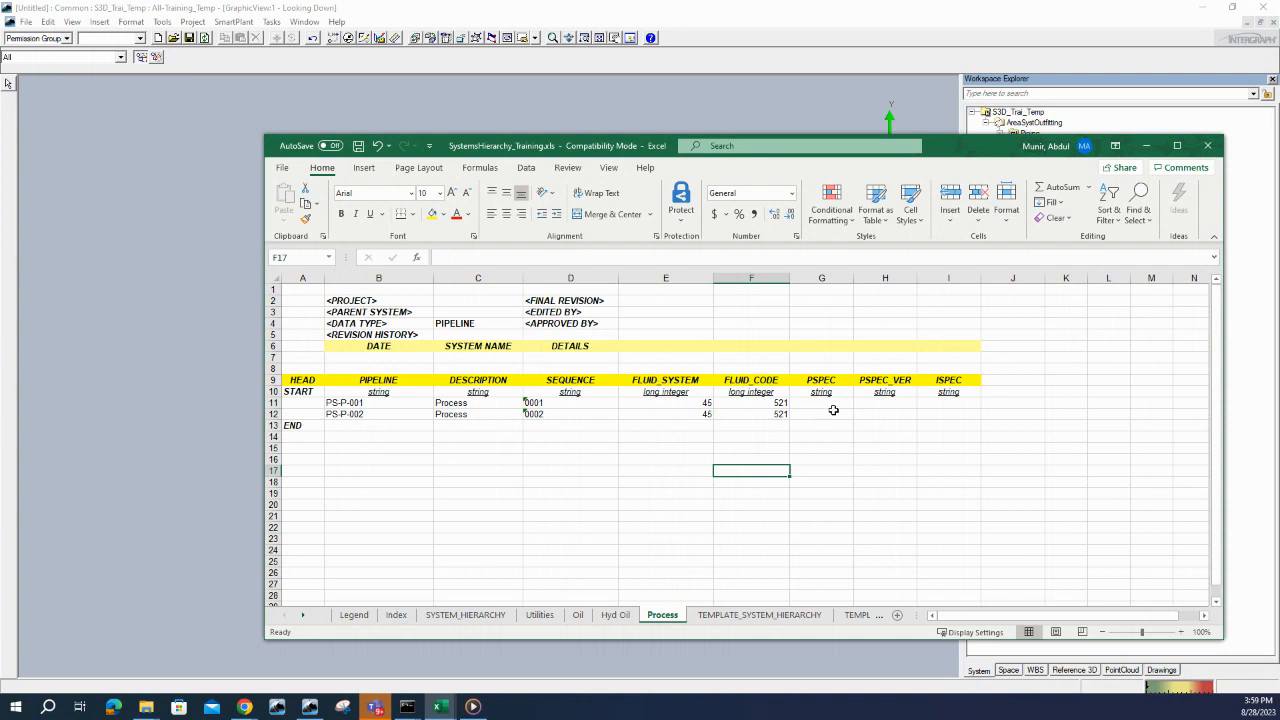
# - Copy the two PSPEC values, 1C0031 and N0, from the Hyd Oil sheet into rows 11 and 12 of the Process sheet
pyautogui.click(613, 615)
pyautogui.moveTo(812, 404); pyautogui.dragTo(820, 415)
pyautogui.rightClick(824, 418)
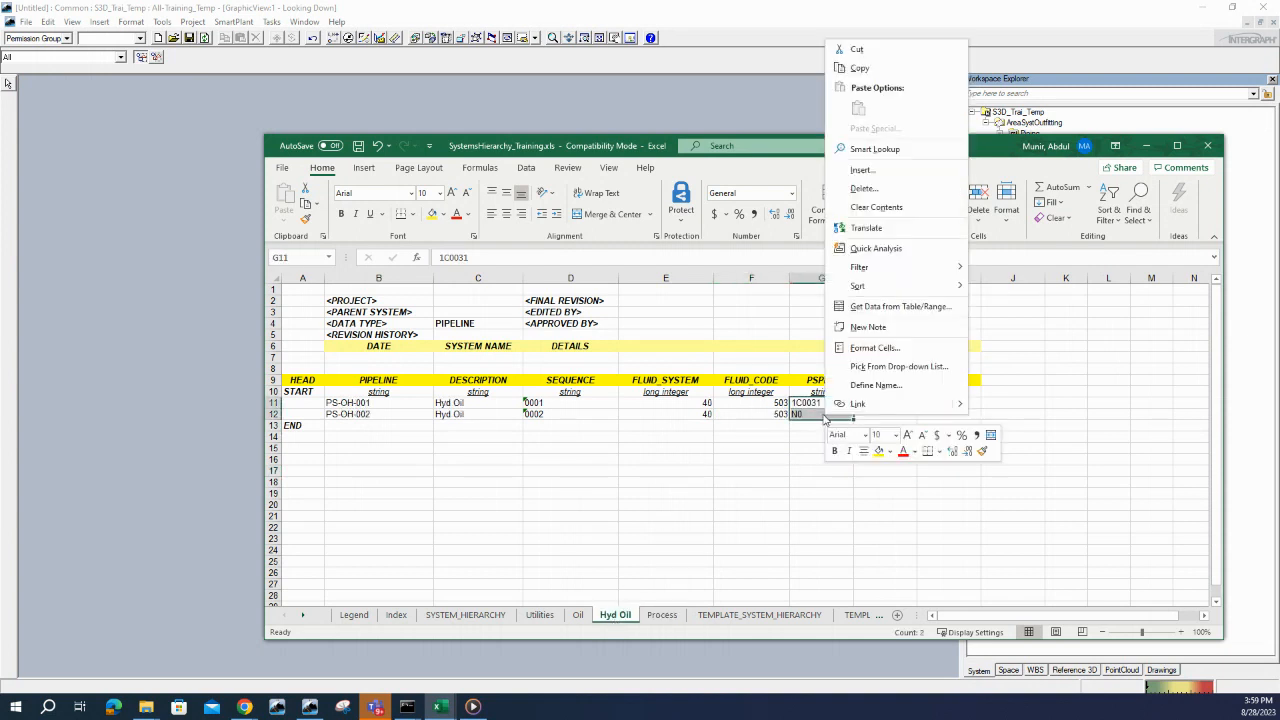
pyautogui.click(858, 68)
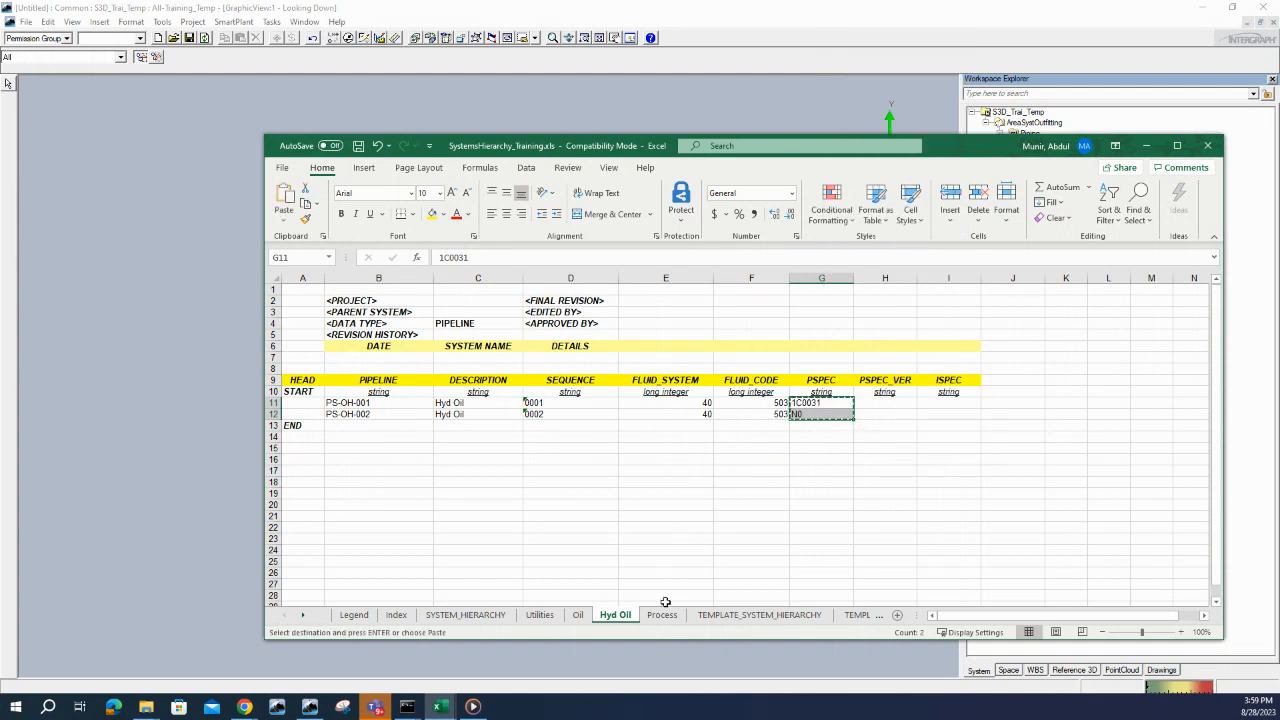
pyautogui.click(662, 614)
pyautogui.click(810, 404)
pyautogui.rightClick(812, 404)
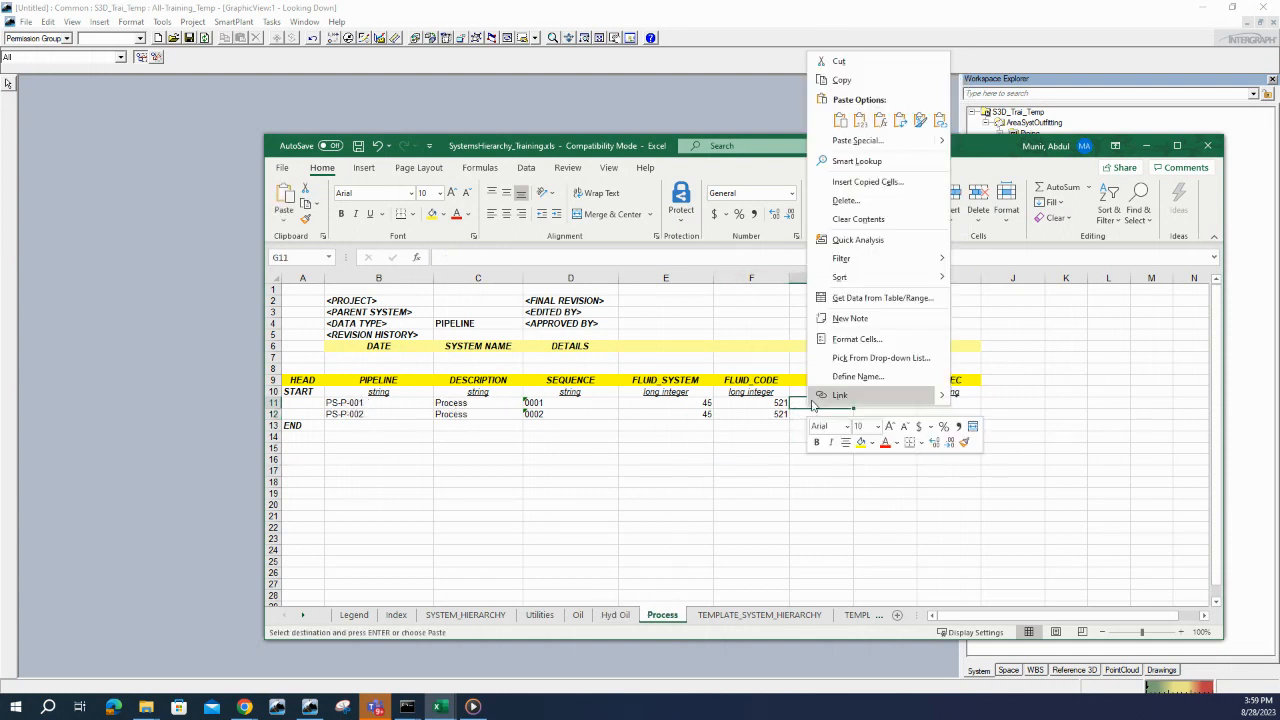
pyautogui.click(839, 120)
pyautogui.click(948, 447)
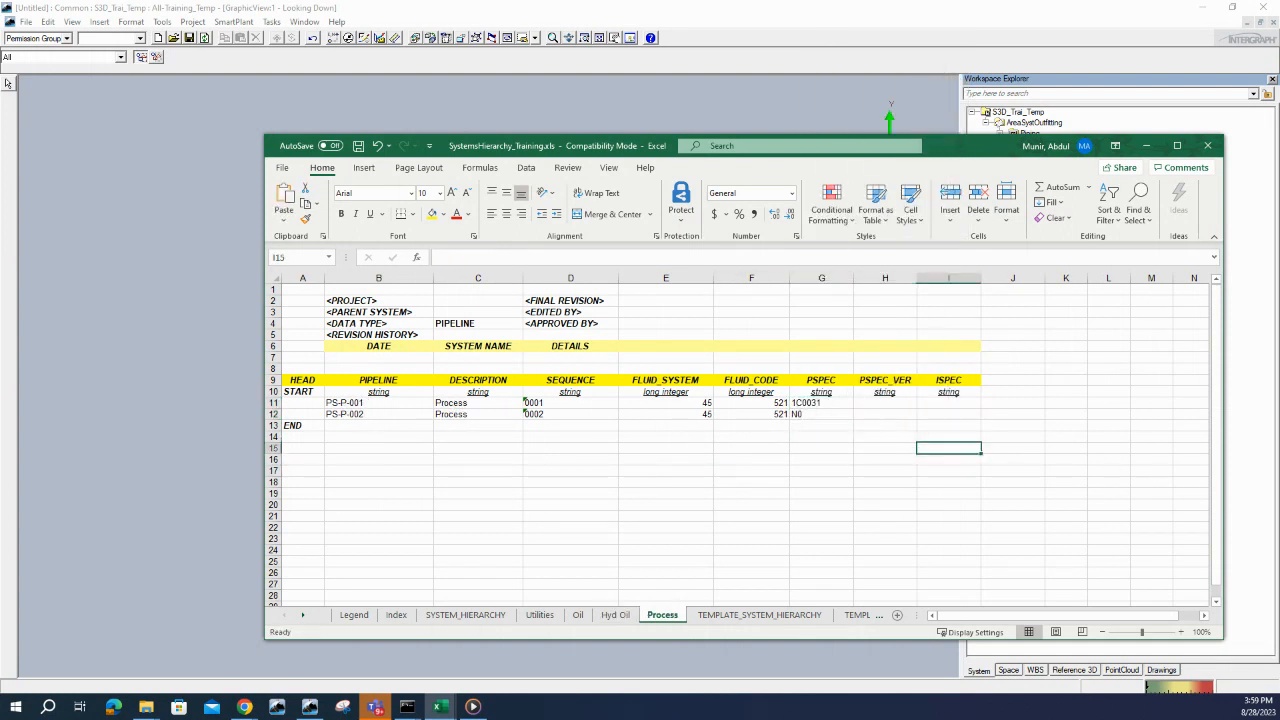
# - Review the Utilities and Process entries on the SYSTEM_HIERARCHY sheet and look at the Index sheet
pyautogui.click(488, 616)
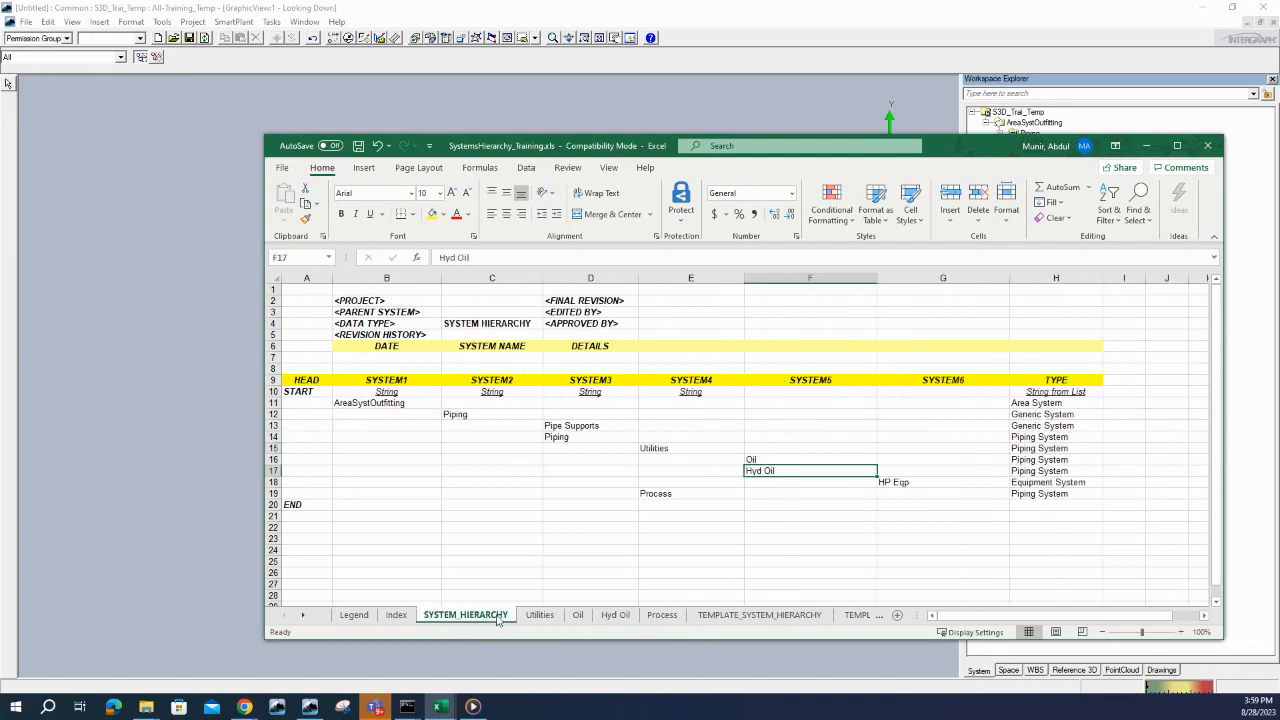
pyautogui.click(660, 448)
pyautogui.click(669, 494)
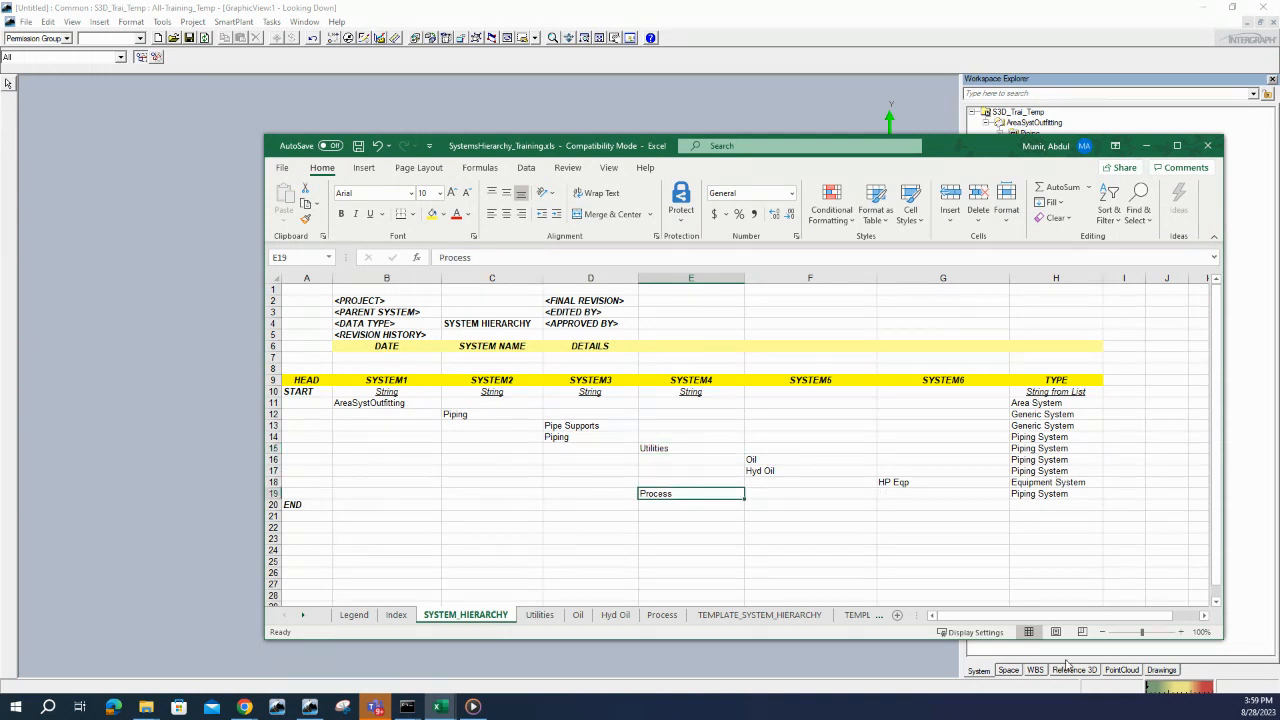
pyautogui.click(394, 616)
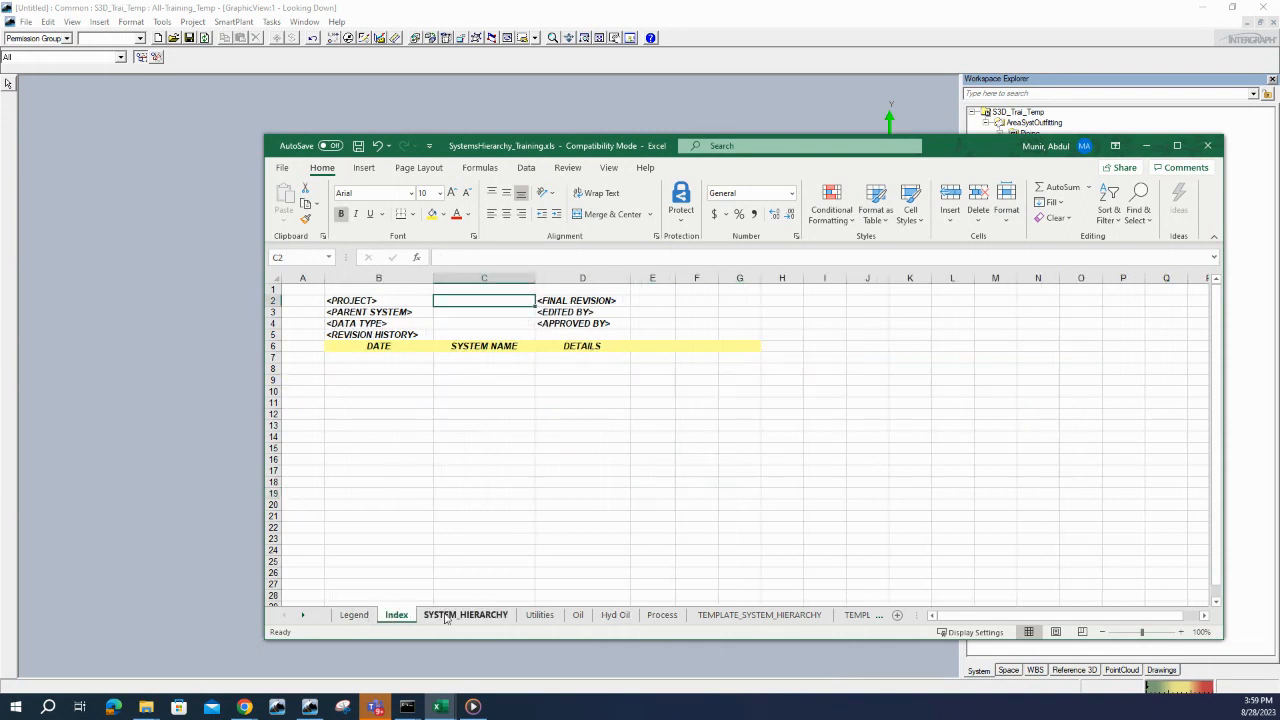
pyautogui.click(446, 616)
pyautogui.click(575, 507)
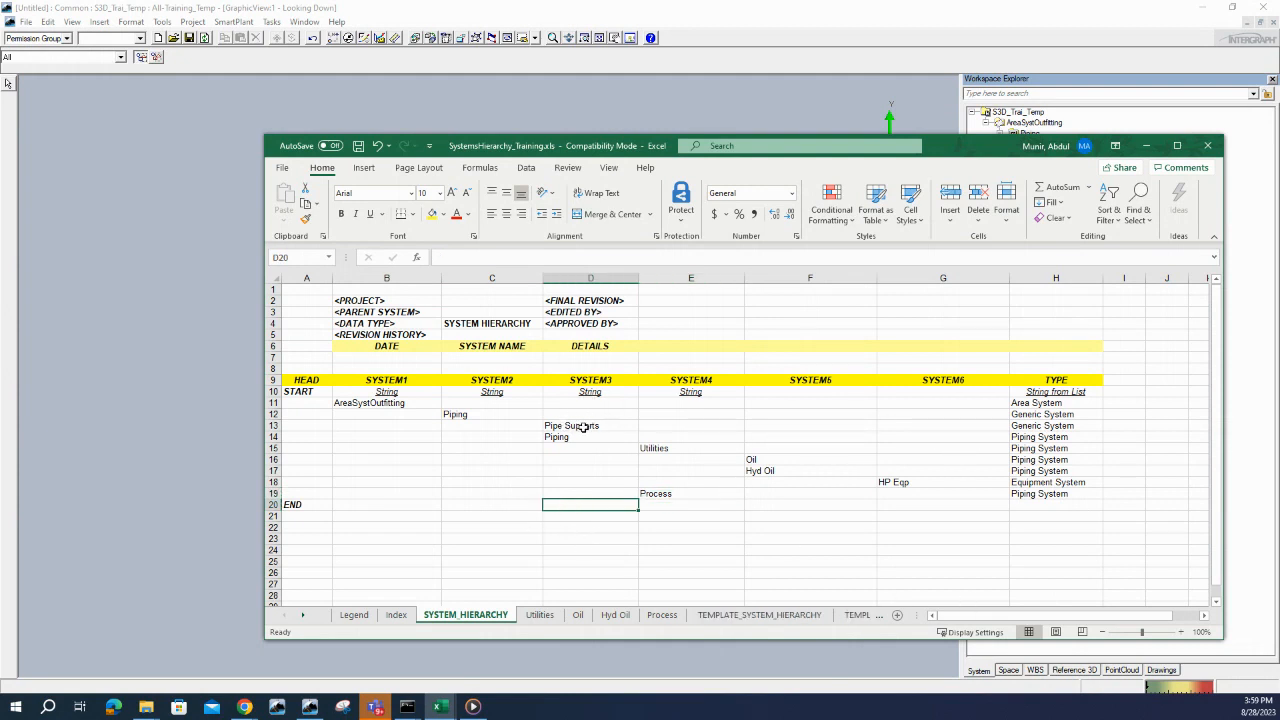
# - Switch to Smart 3D and delete the manually built AreaSystOutfitting system with everything nested under it
pyautogui.click(224, 530)
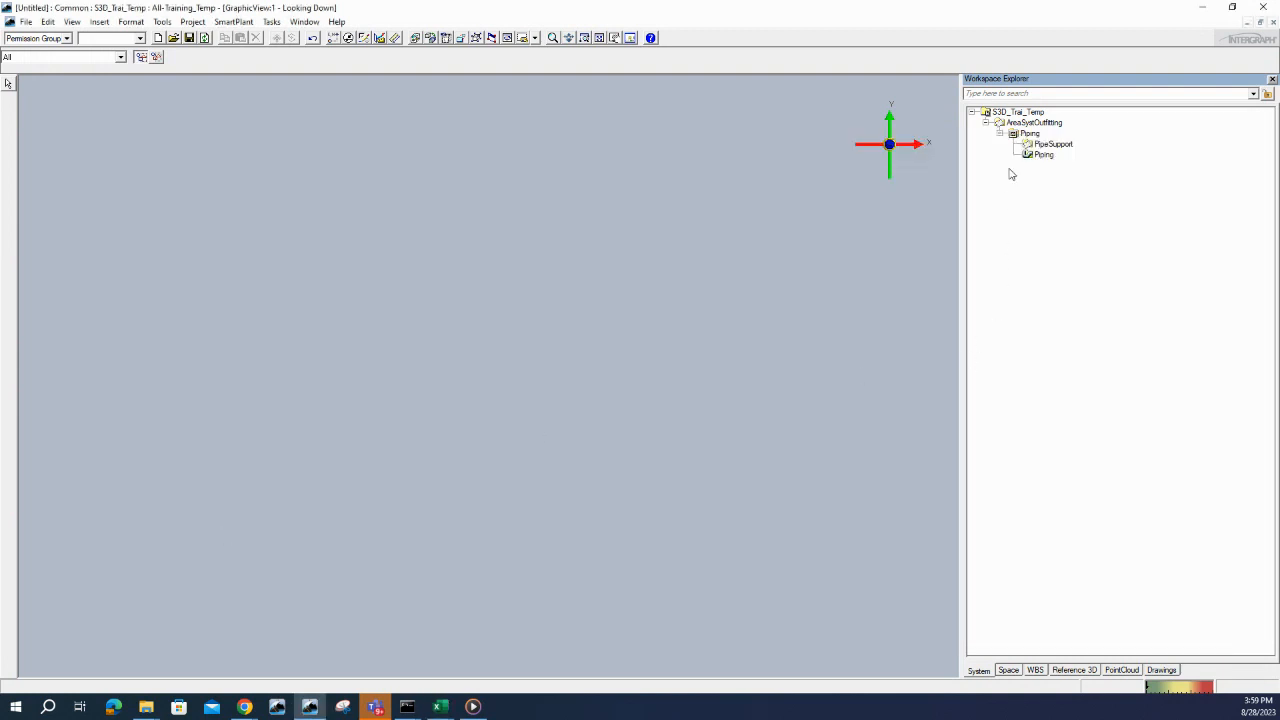
pyautogui.click(1030, 121)
pyautogui.rightClick(1022, 121)
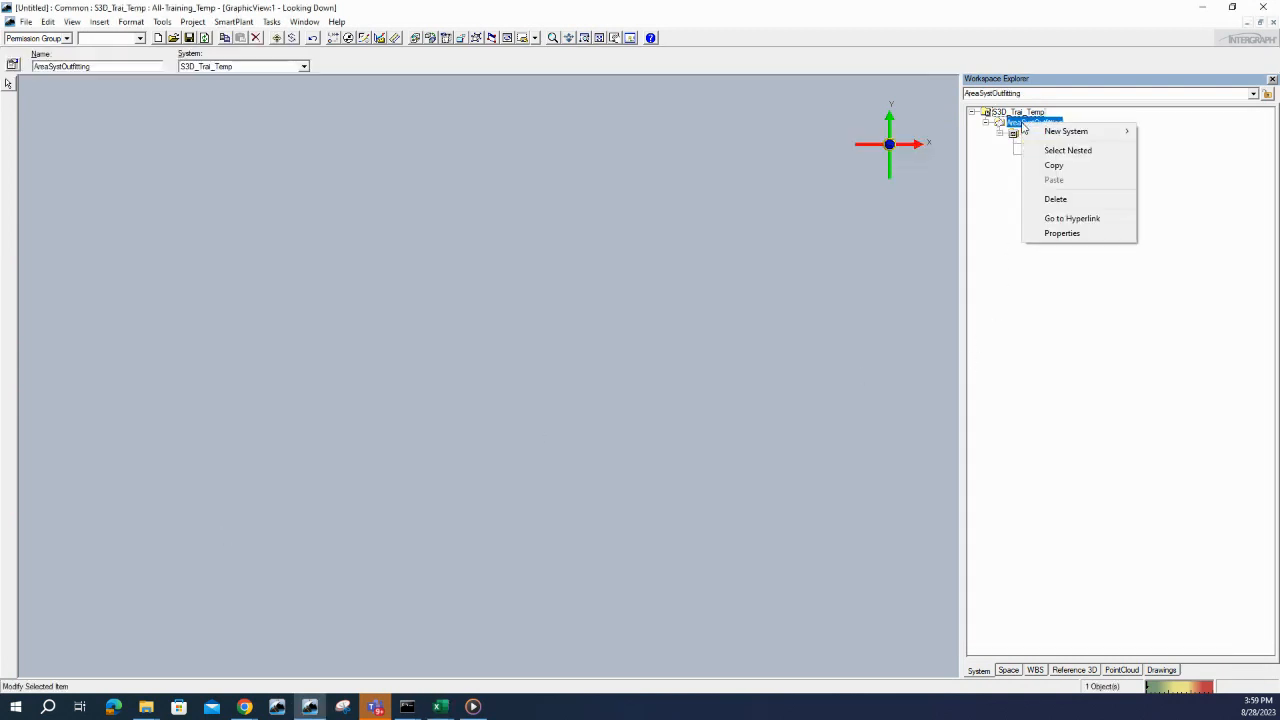
pyautogui.click(1055, 198)
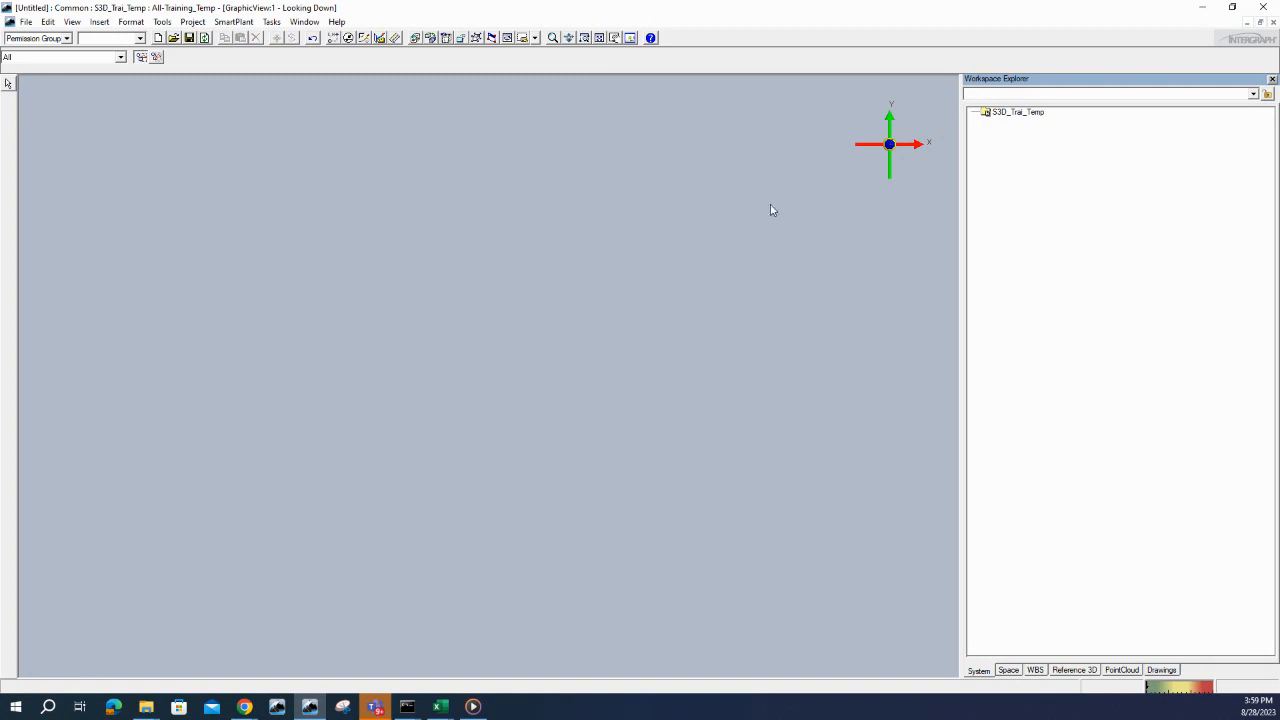
# - Switch back to Excel and save the workbook as SystemsHierarchy_Training.xls on the Desktop, replacing the existing file
pyautogui.moveTo(440, 706)
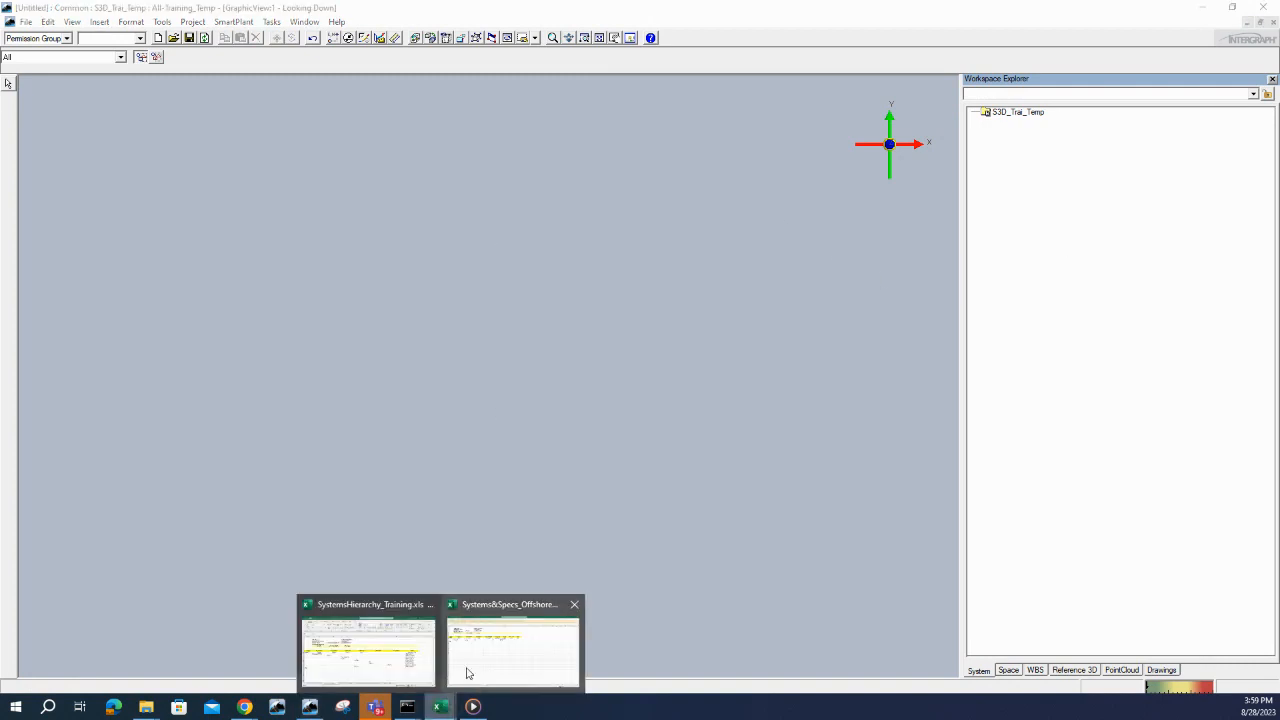
pyautogui.click(434, 622)
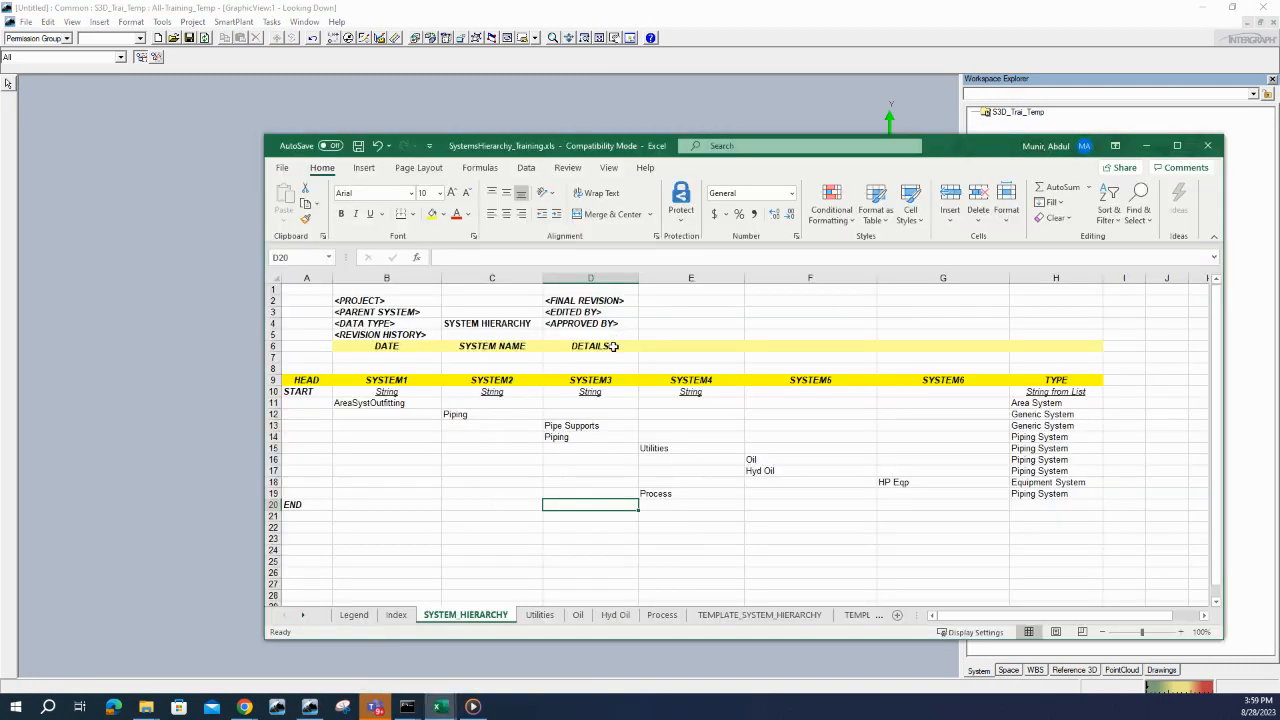
pyautogui.click(358, 146)
pyautogui.click(283, 168)
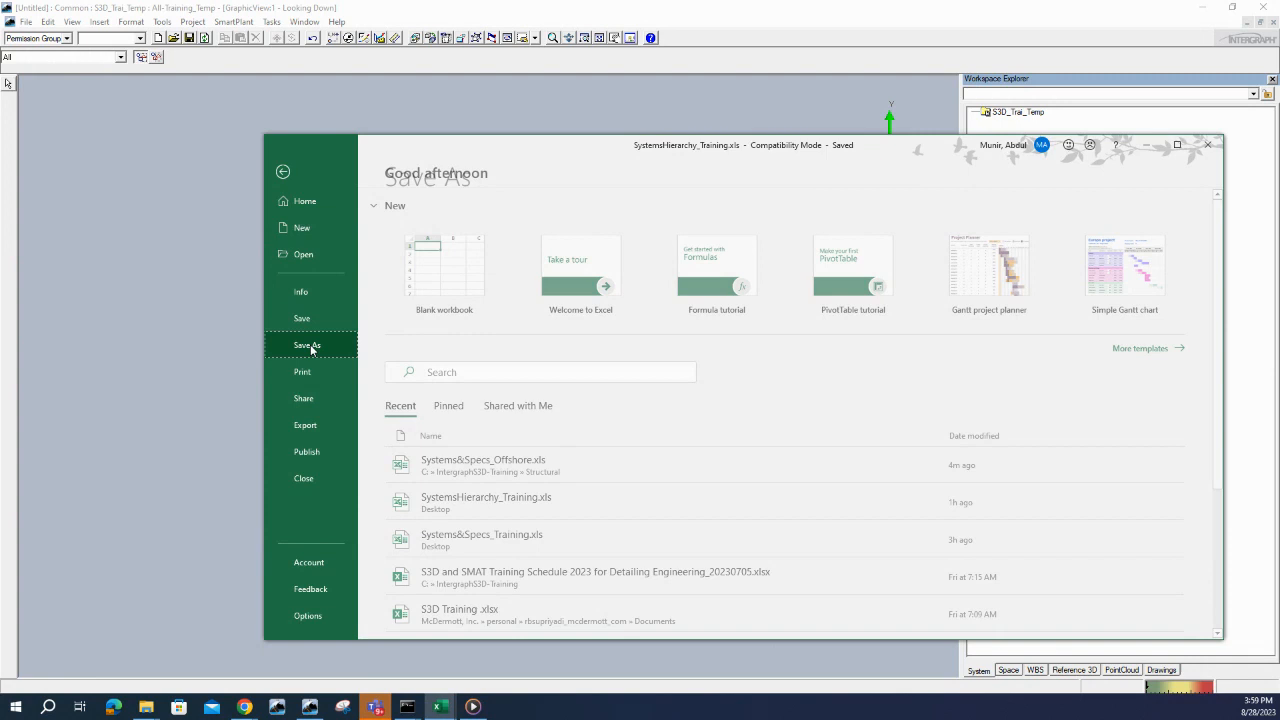
pyautogui.click(305, 345)
pyautogui.click(440, 519)
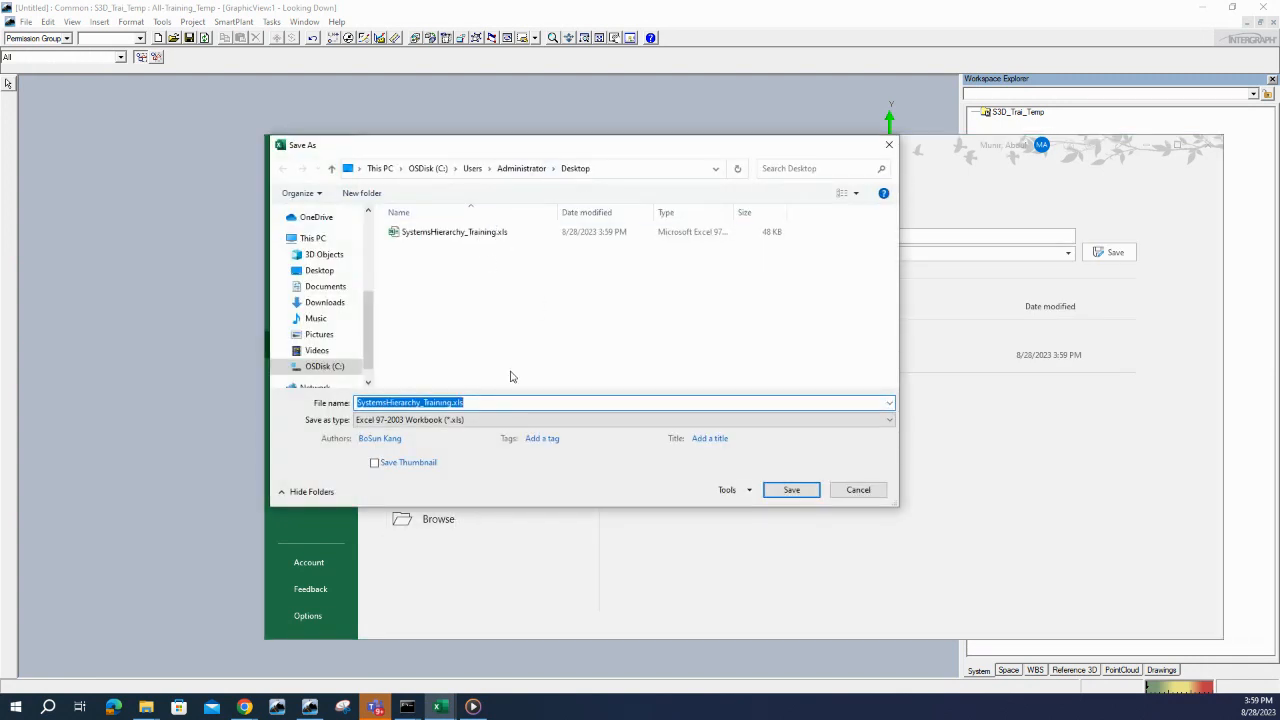
pyautogui.click(805, 492)
pyautogui.click(683, 352)
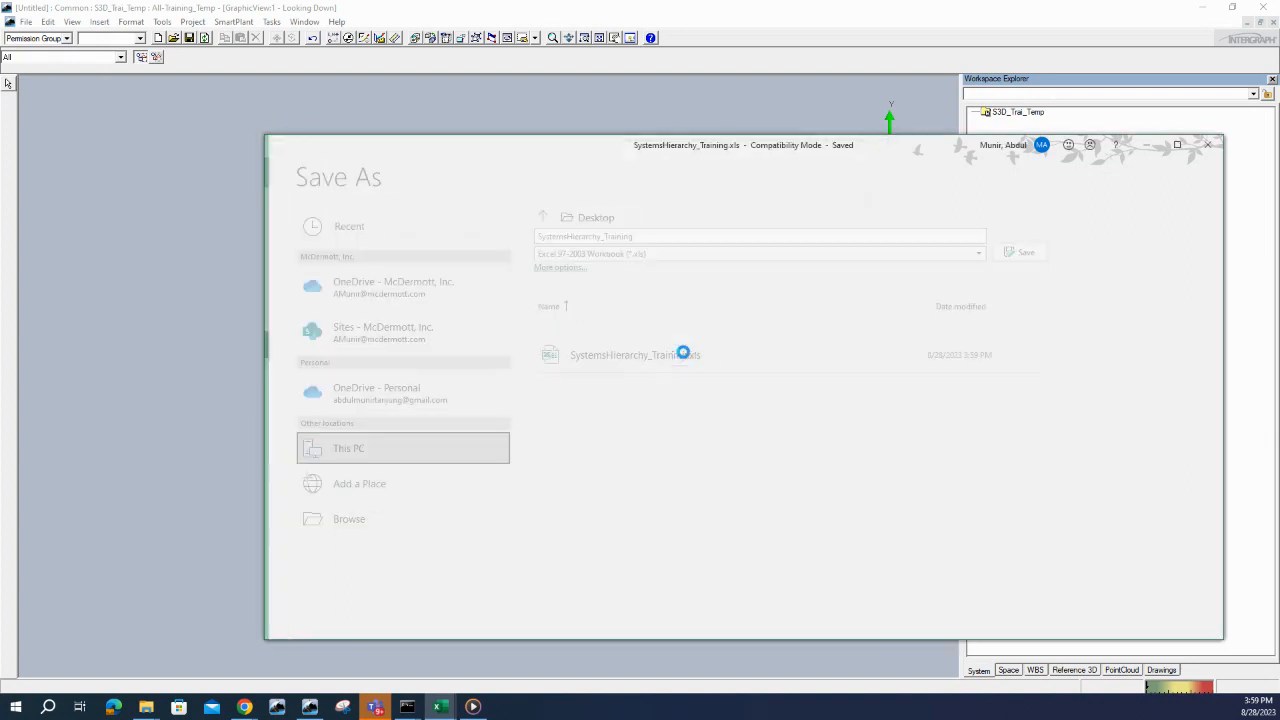
# - Return to Smart 3D and switch to the Systems and Specifications task
pyautogui.click(1146, 144)
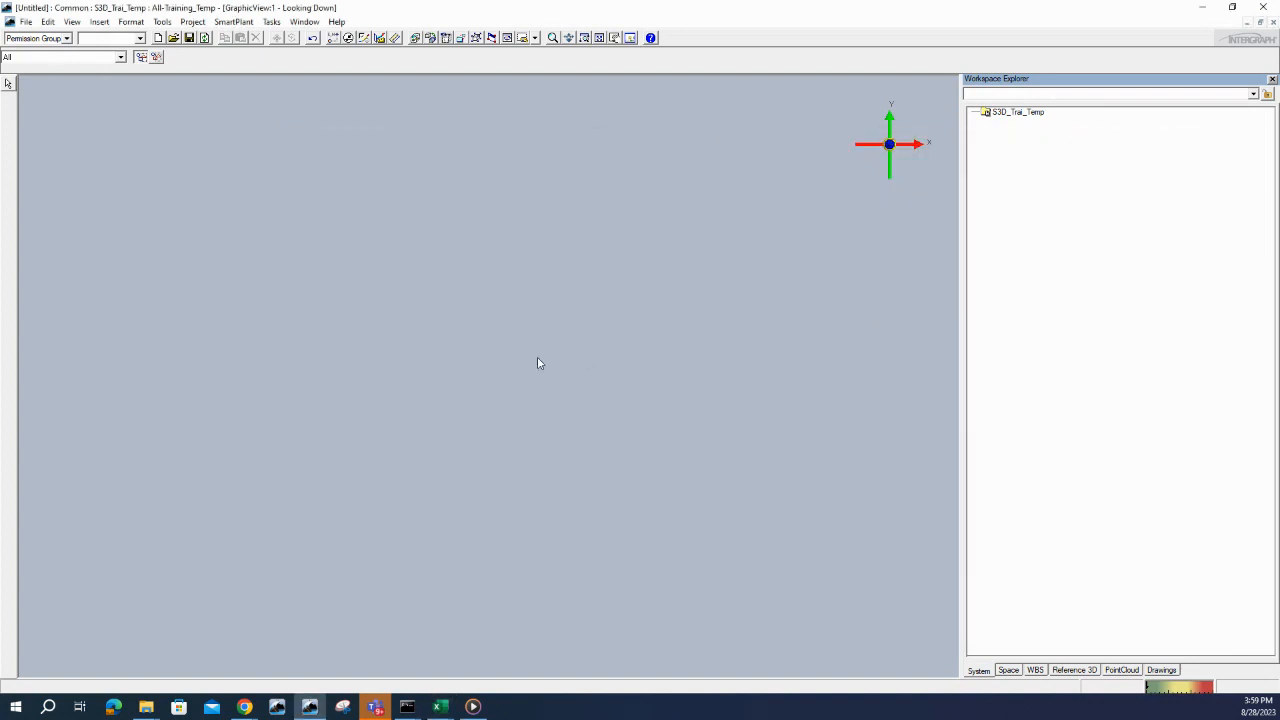
pyautogui.click(162, 22)
pyautogui.moveTo(271, 22)
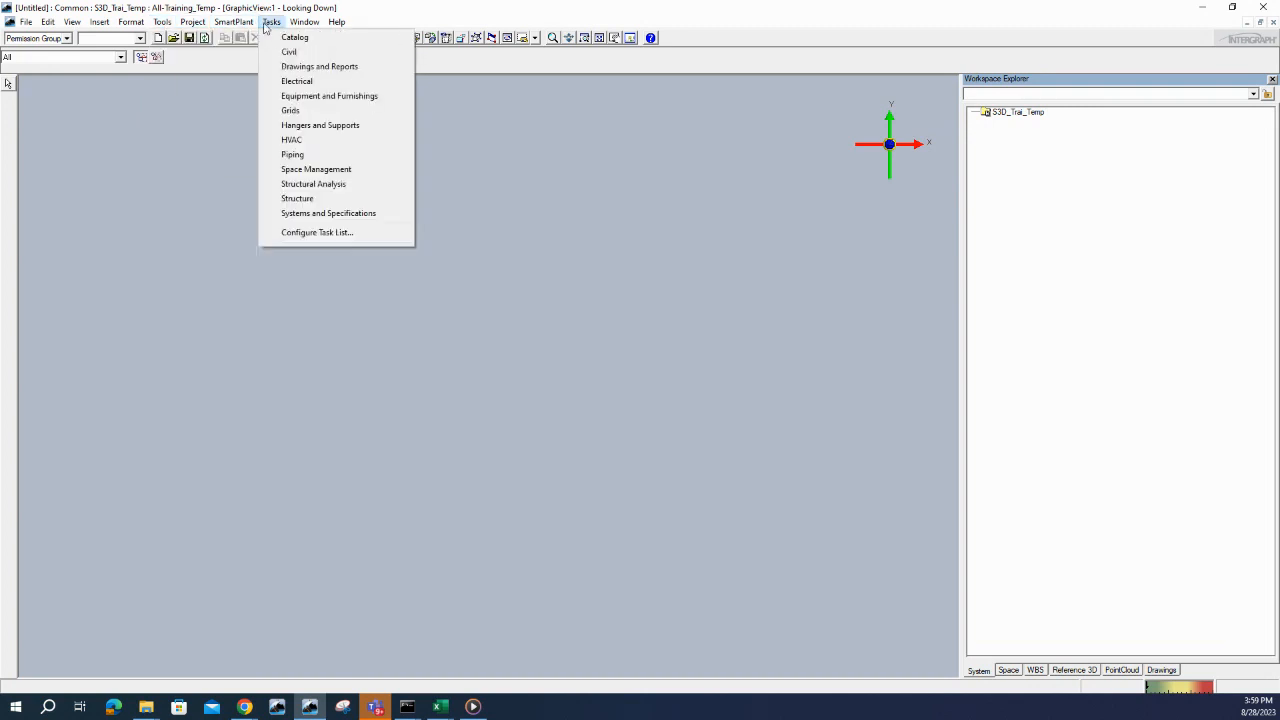
pyautogui.click(306, 217)
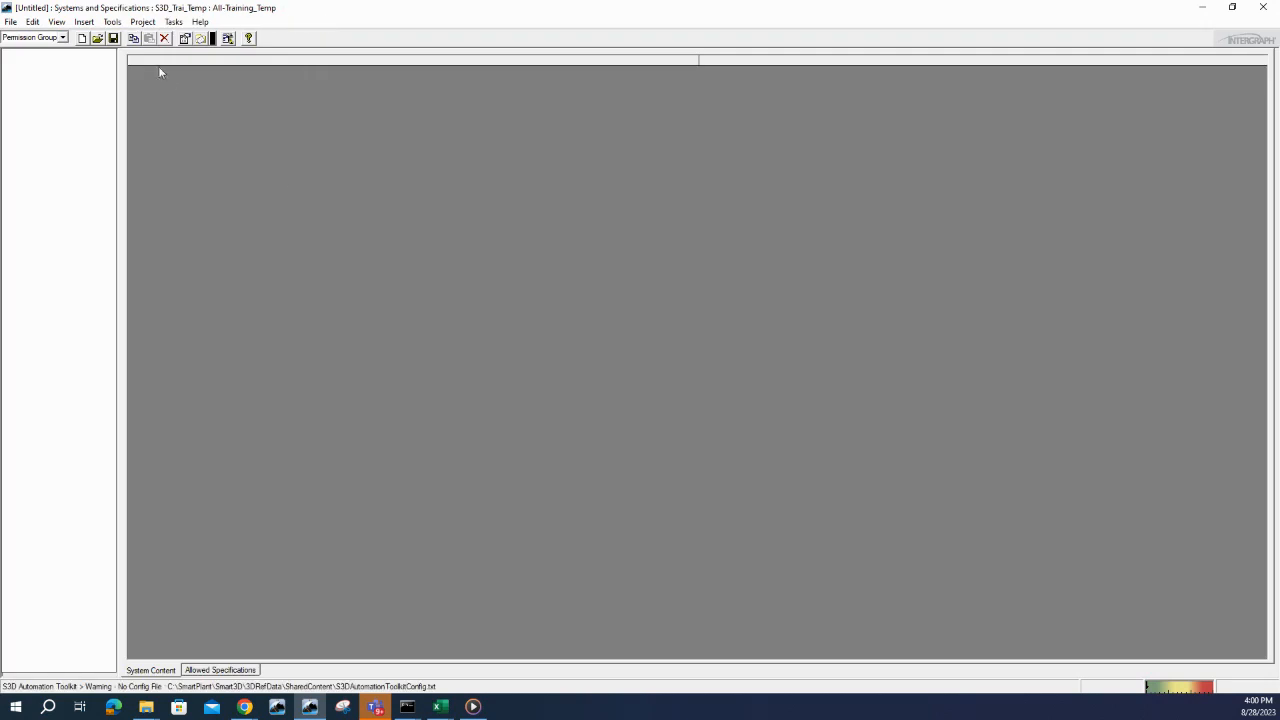
# - Import SystemsHierarchy_Training.xls from the Desktop with the Create a system hierarchy option and finish the import
pyautogui.click(86, 22)
pyautogui.moveTo(58, 22)
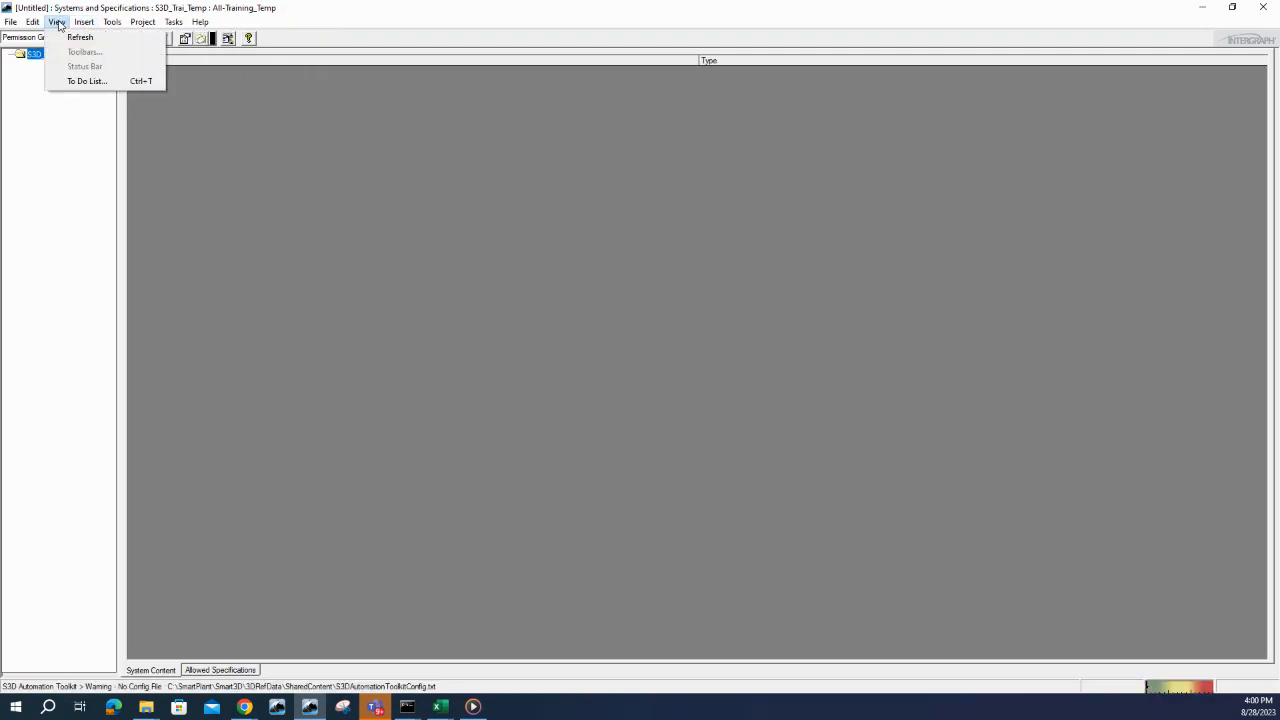
pyautogui.moveTo(112, 22)
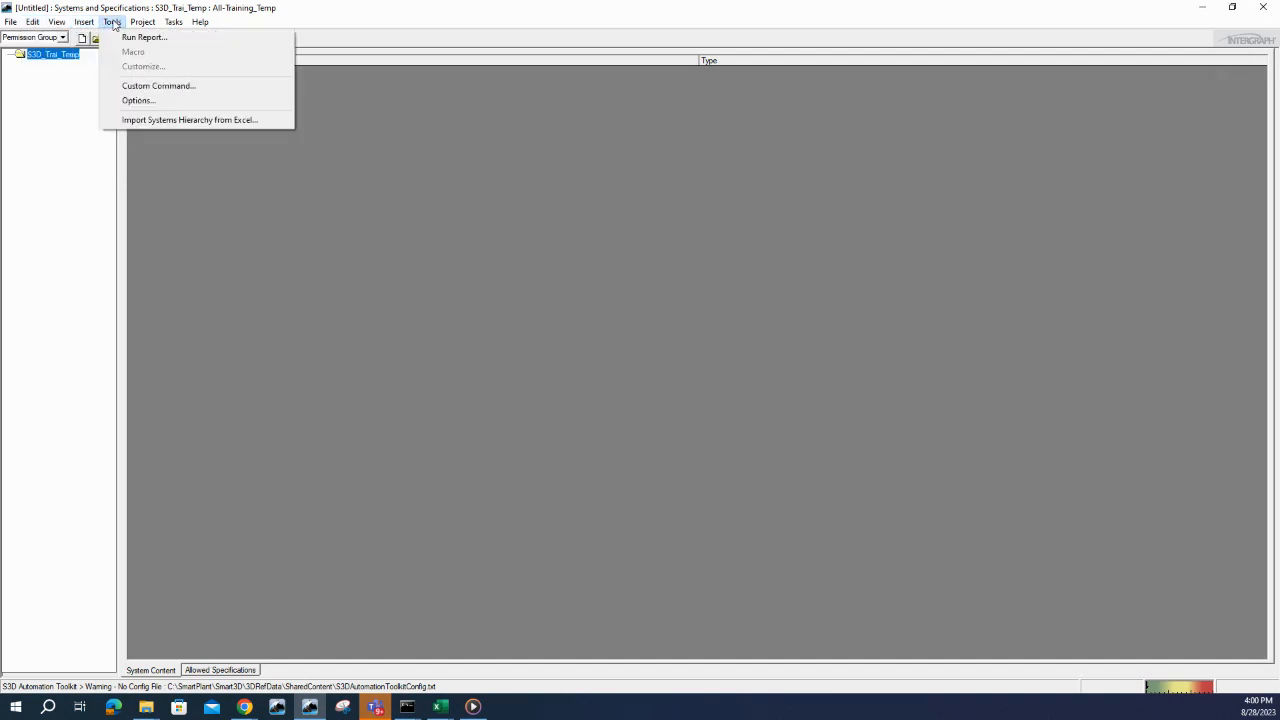
pyautogui.click(159, 121)
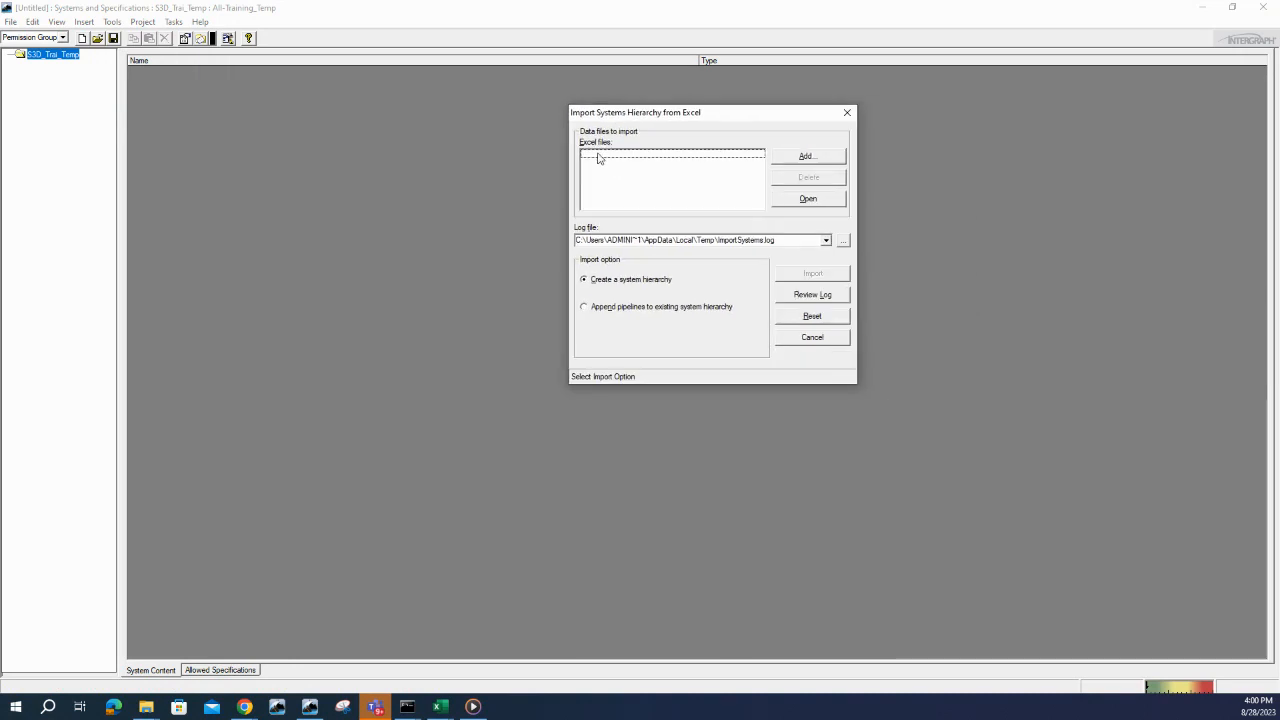
pyautogui.click(815, 157)
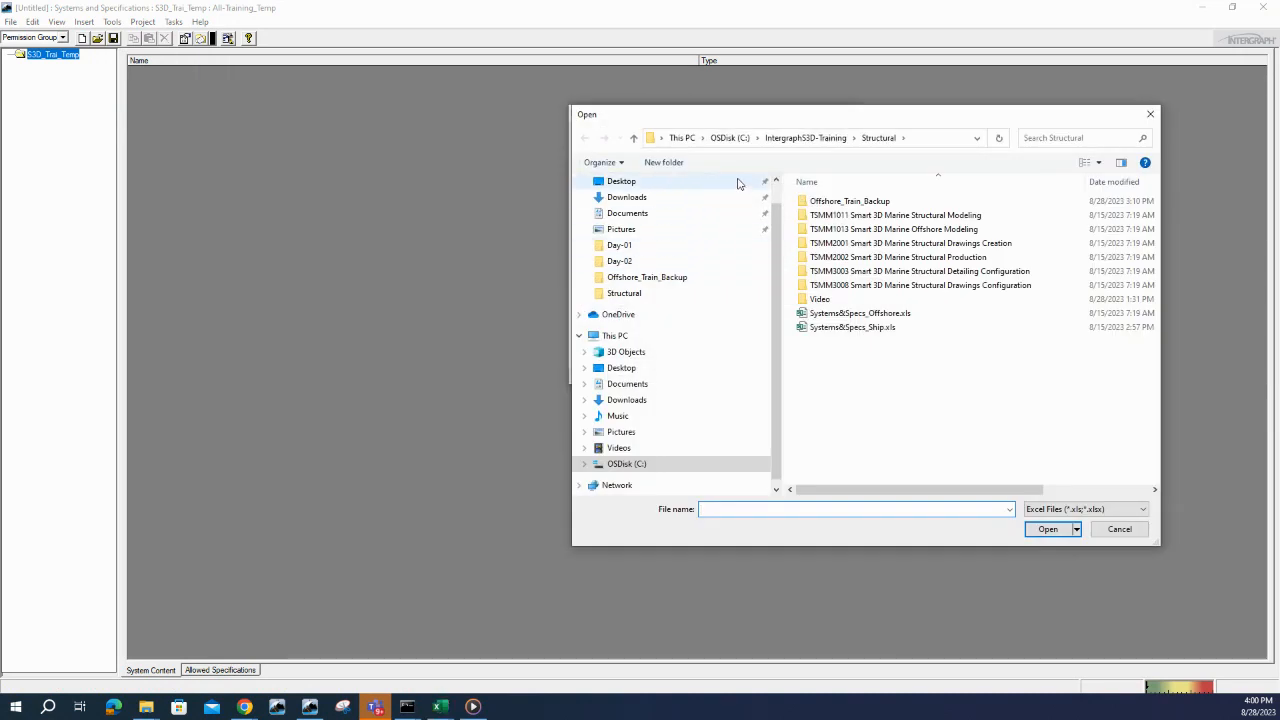
pyautogui.click(622, 370)
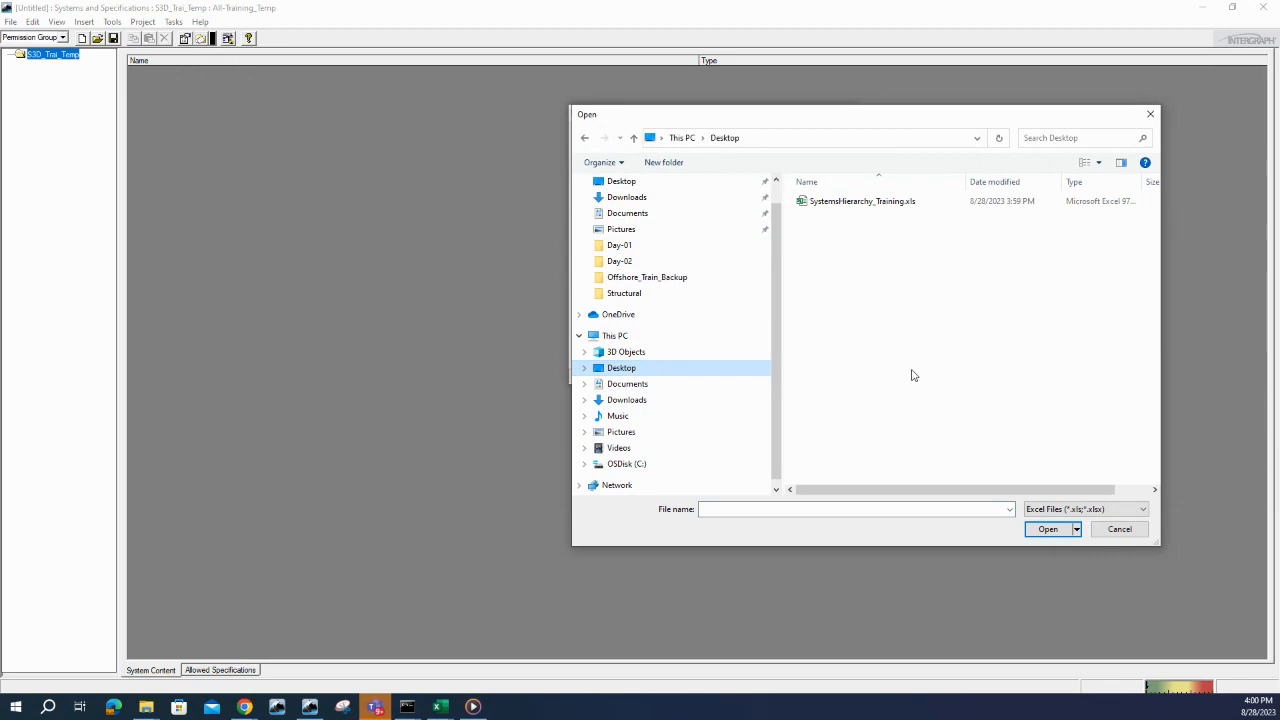
pyautogui.click(894, 210)
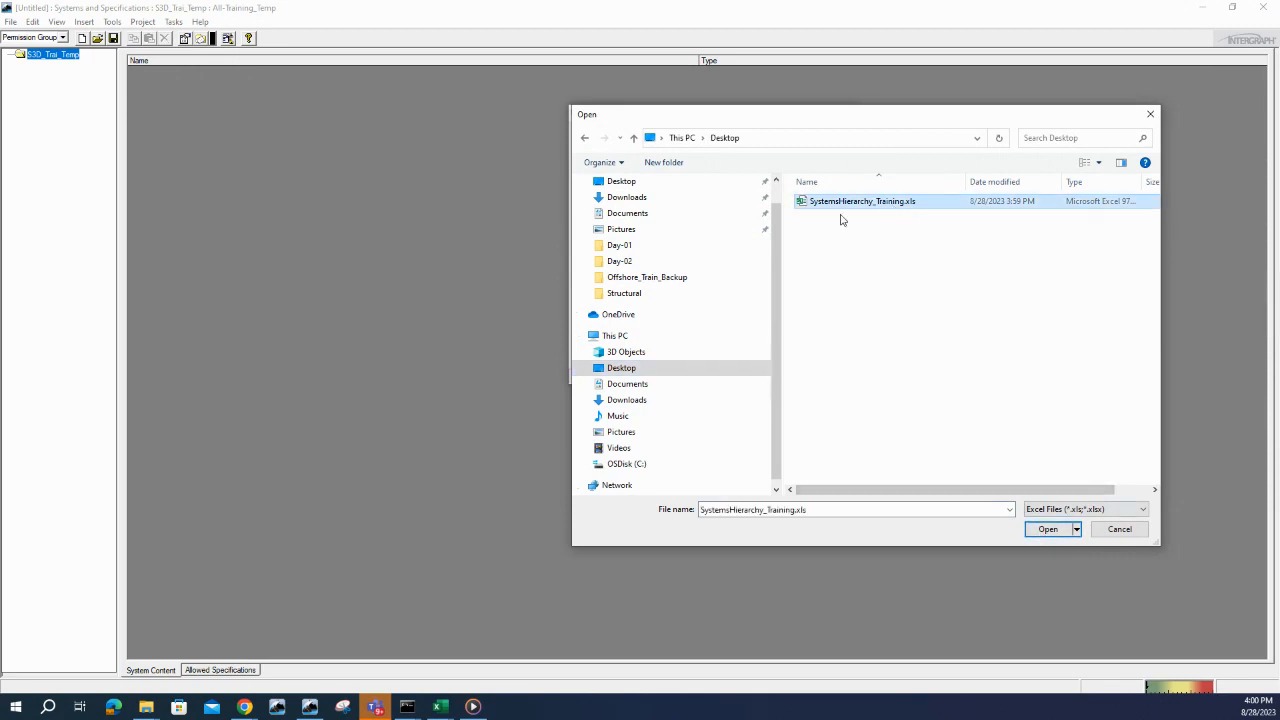
pyautogui.click(1047, 530)
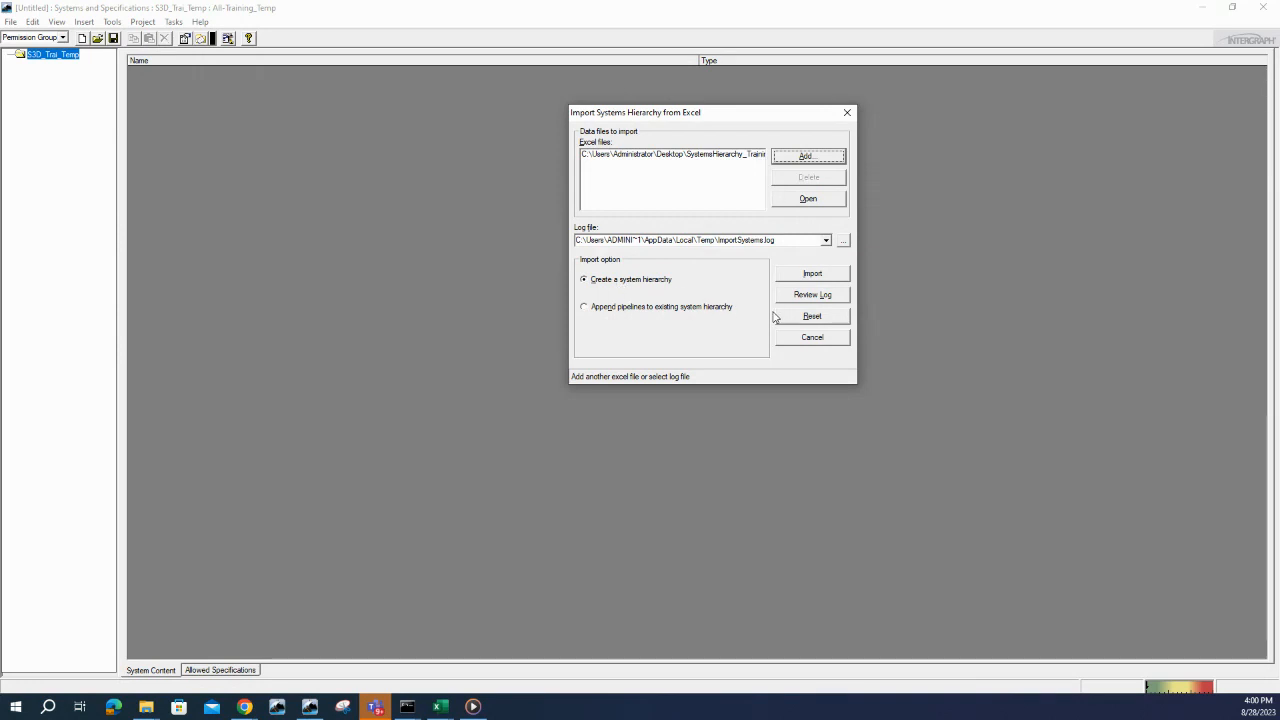
pyautogui.click(810, 278)
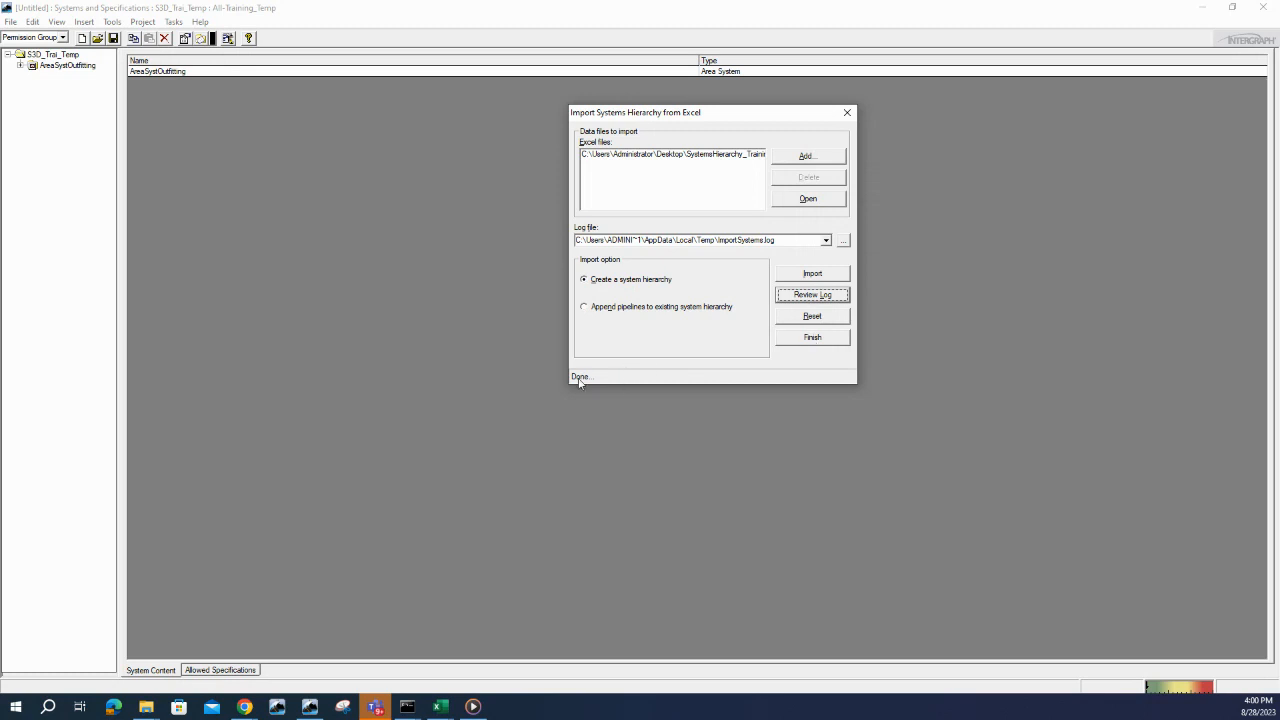
pyautogui.click(812, 337)
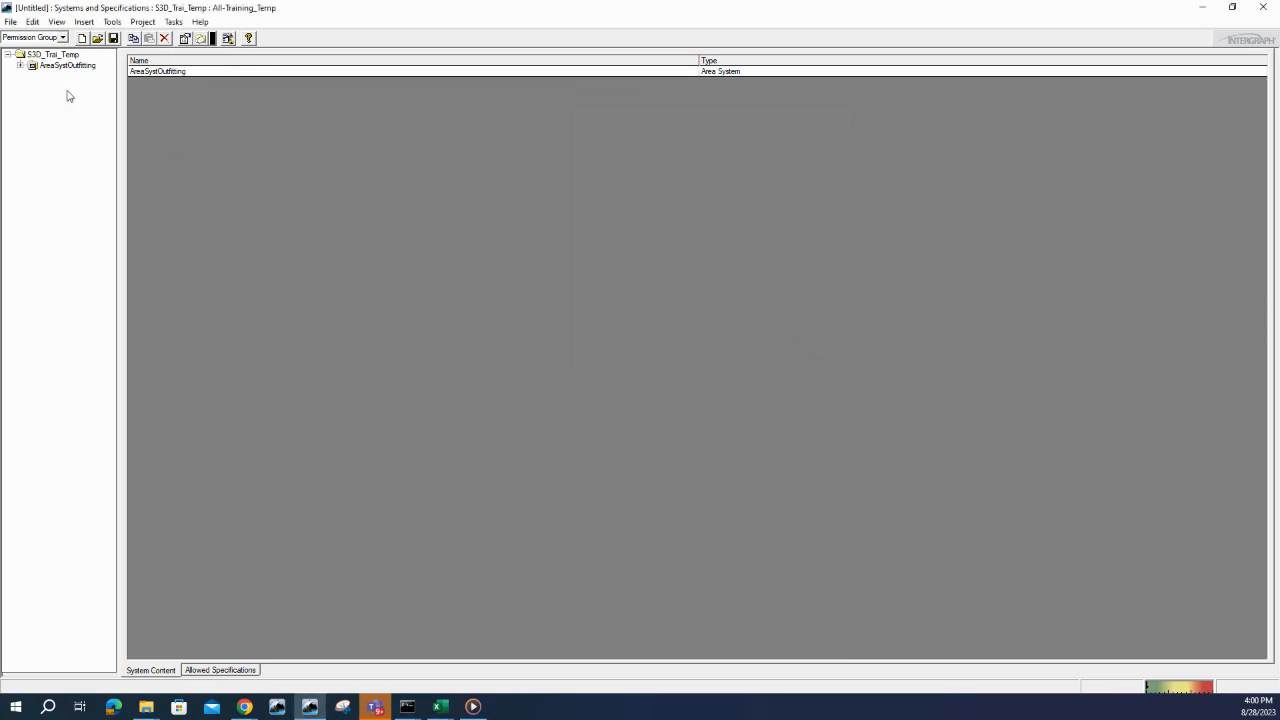
# - Expand the imported AreaSystOutfitting hierarchy down through its Piping folder and the nested Piping system
pyautogui.click(20, 65)
pyautogui.click(33, 76)
pyautogui.click(45, 97)
# - Switch to the Common task and expand AreaSystOutfitting down to the systems under the nested Piping system
pyautogui.click(173, 21)
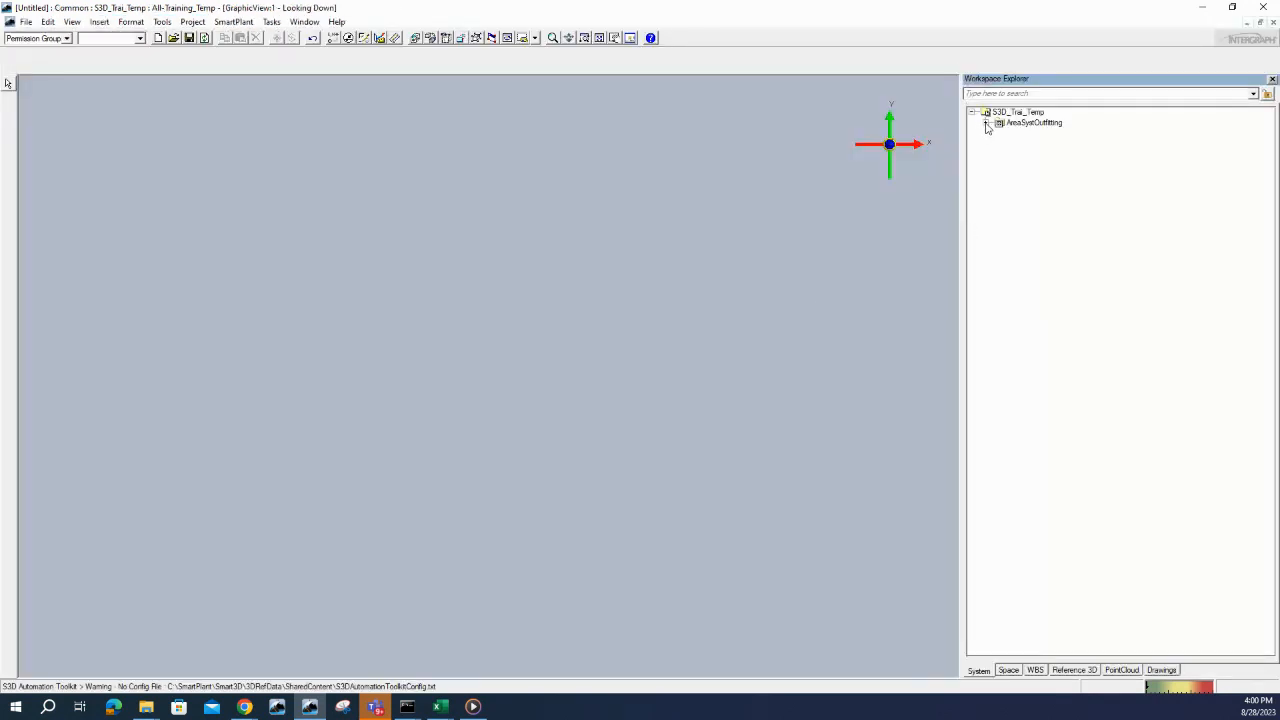
pyautogui.click(986, 123)
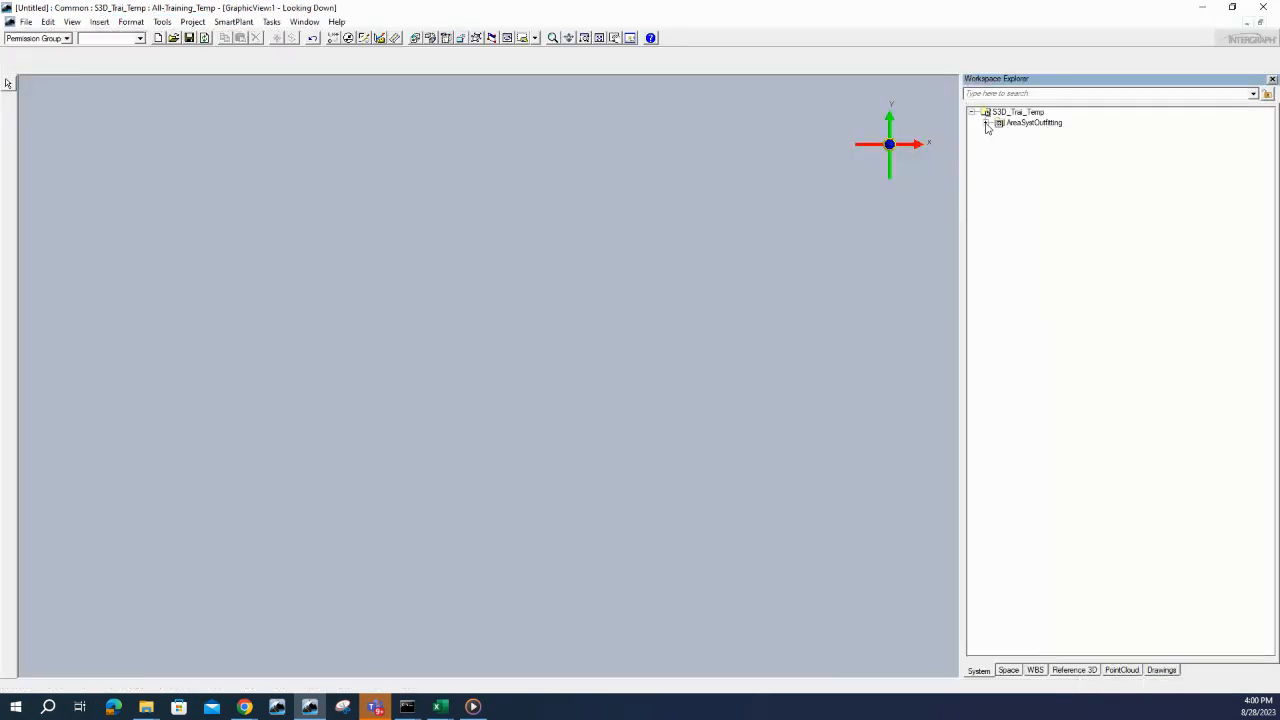
pyautogui.click(999, 133)
pyautogui.click(1015, 154)
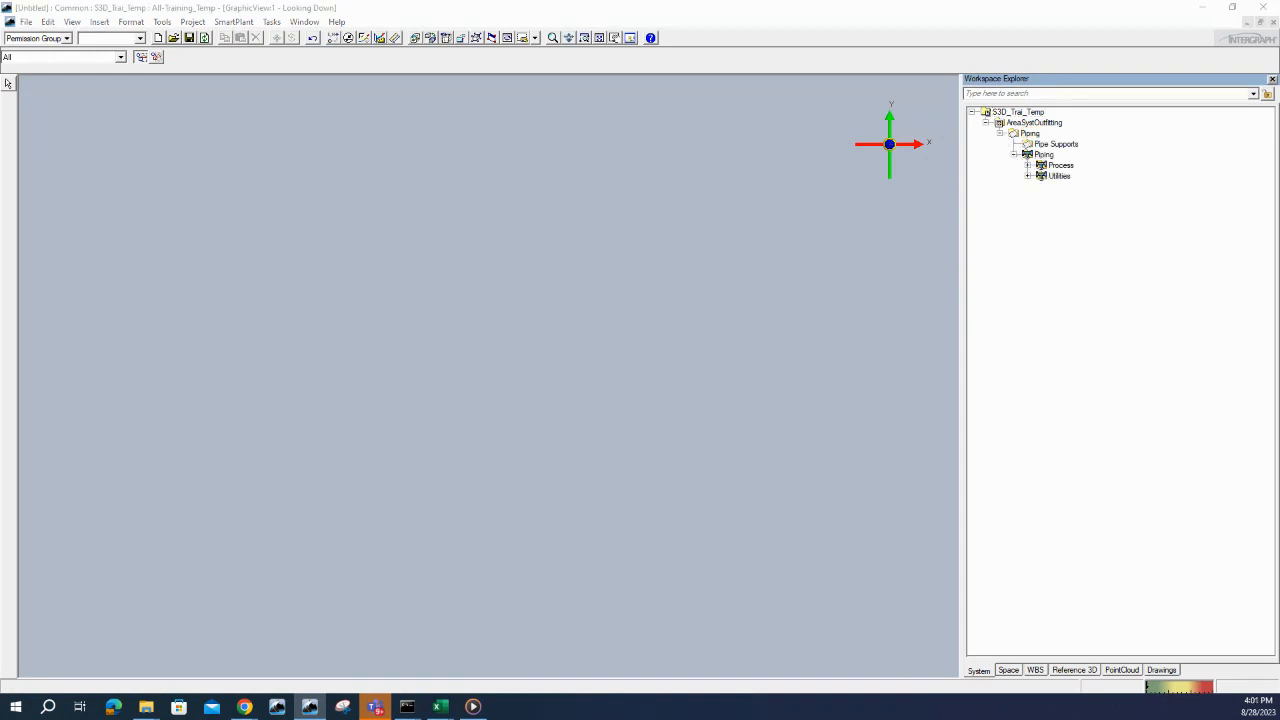
# - Switch to Excel, place its window beside the Workspace Explorer tree, and compare the Piping, Pipe Supports and Utilities rows with the tree
pyautogui.hotkey('alt', 'Tab')
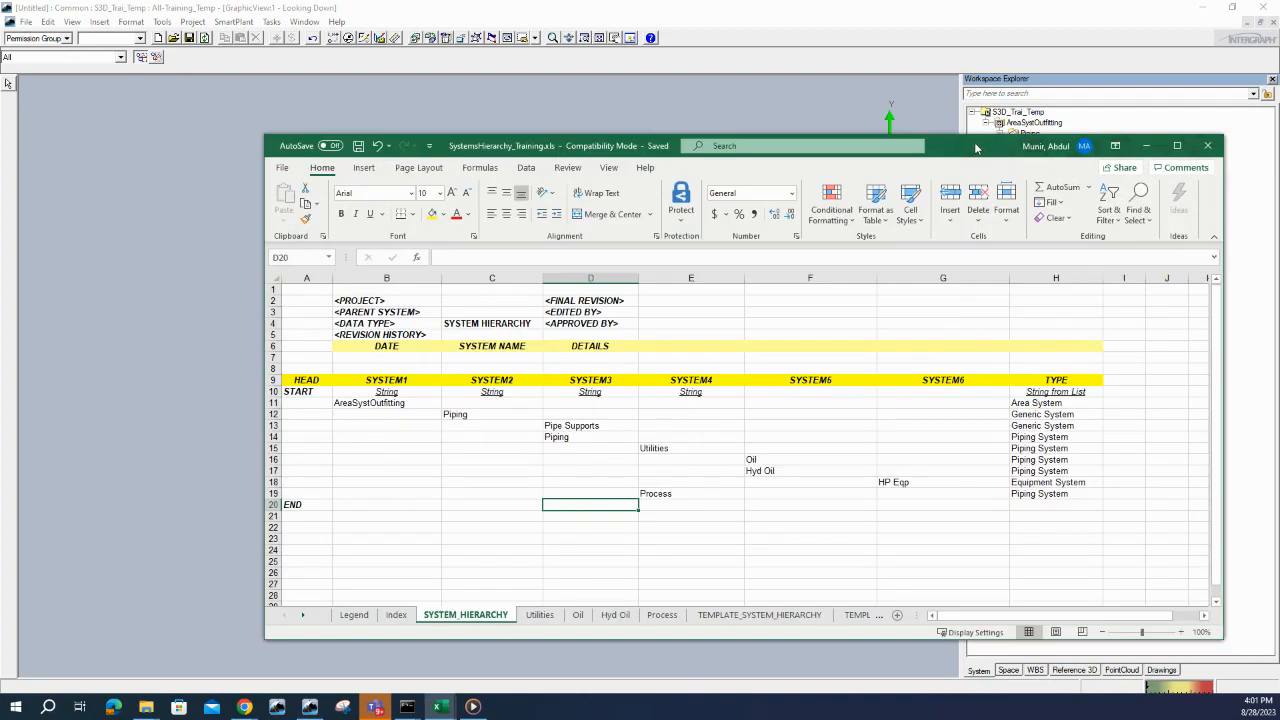
pyautogui.moveTo(961, 150); pyautogui.dragTo(697, 183)
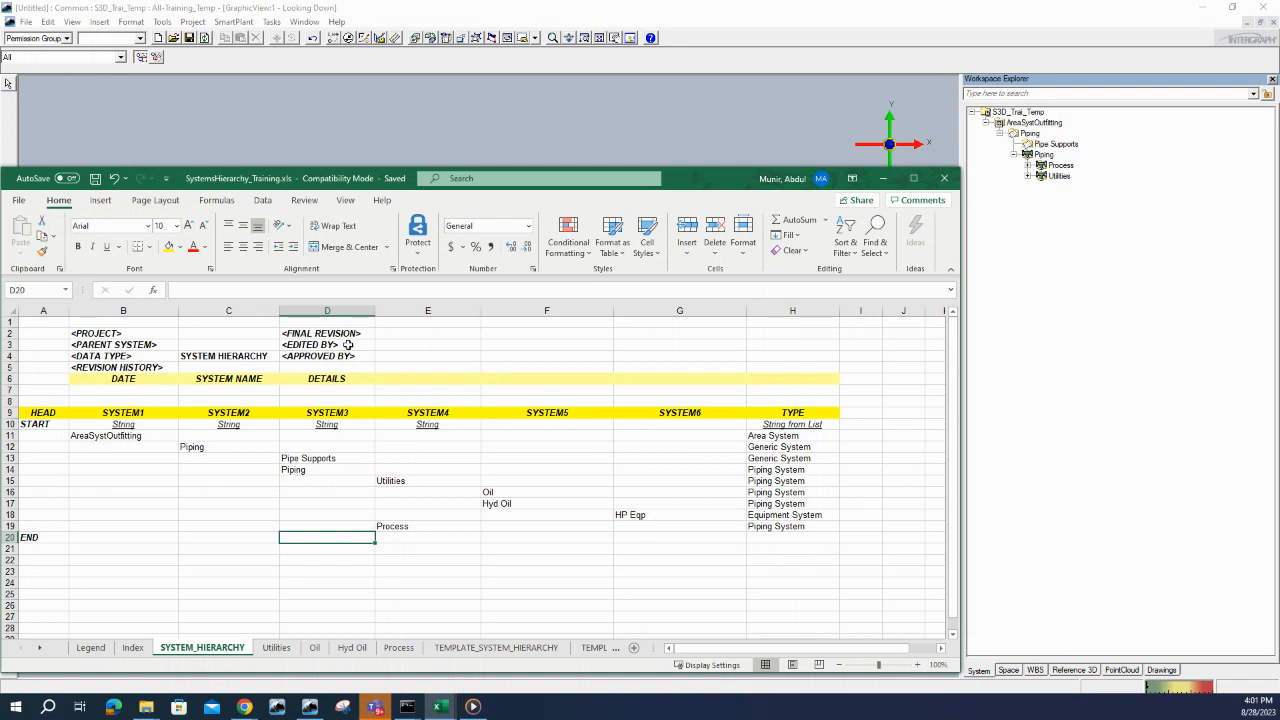
pyautogui.moveTo(206, 449); pyautogui.dragTo(779, 448)
pyautogui.moveTo(736, 182); pyautogui.dragTo(746, 219)
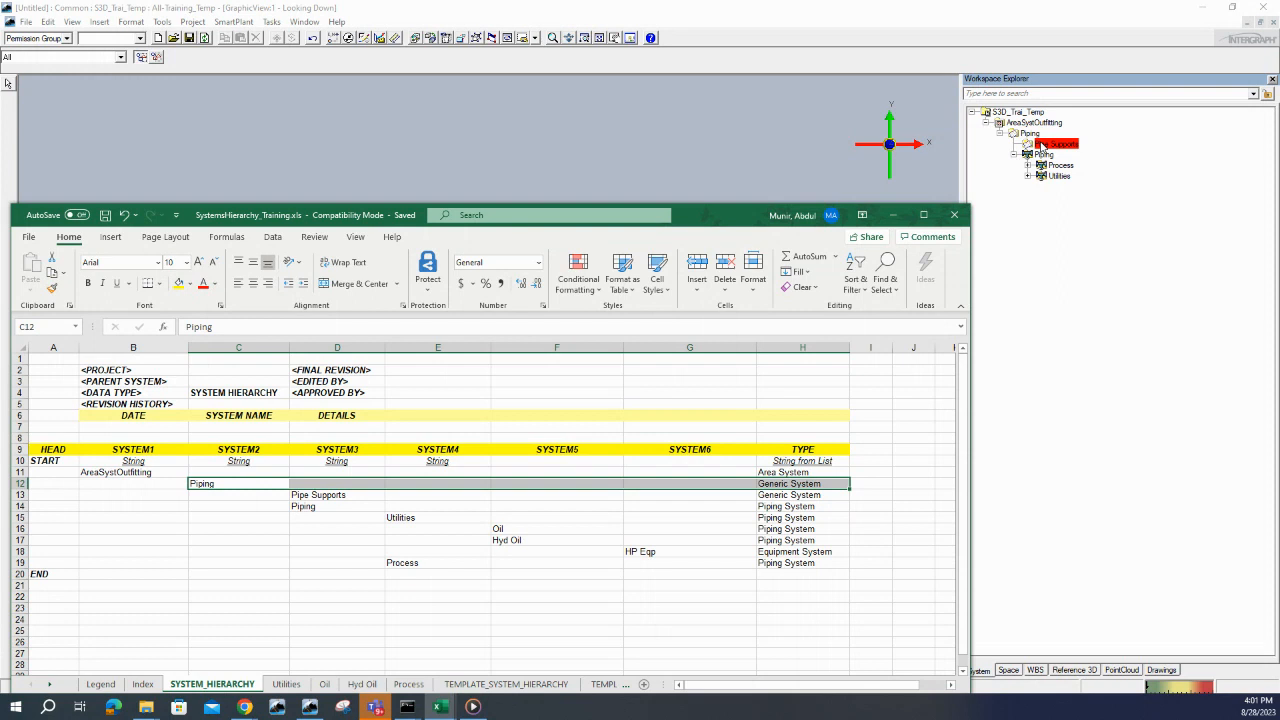
pyautogui.click(346, 497)
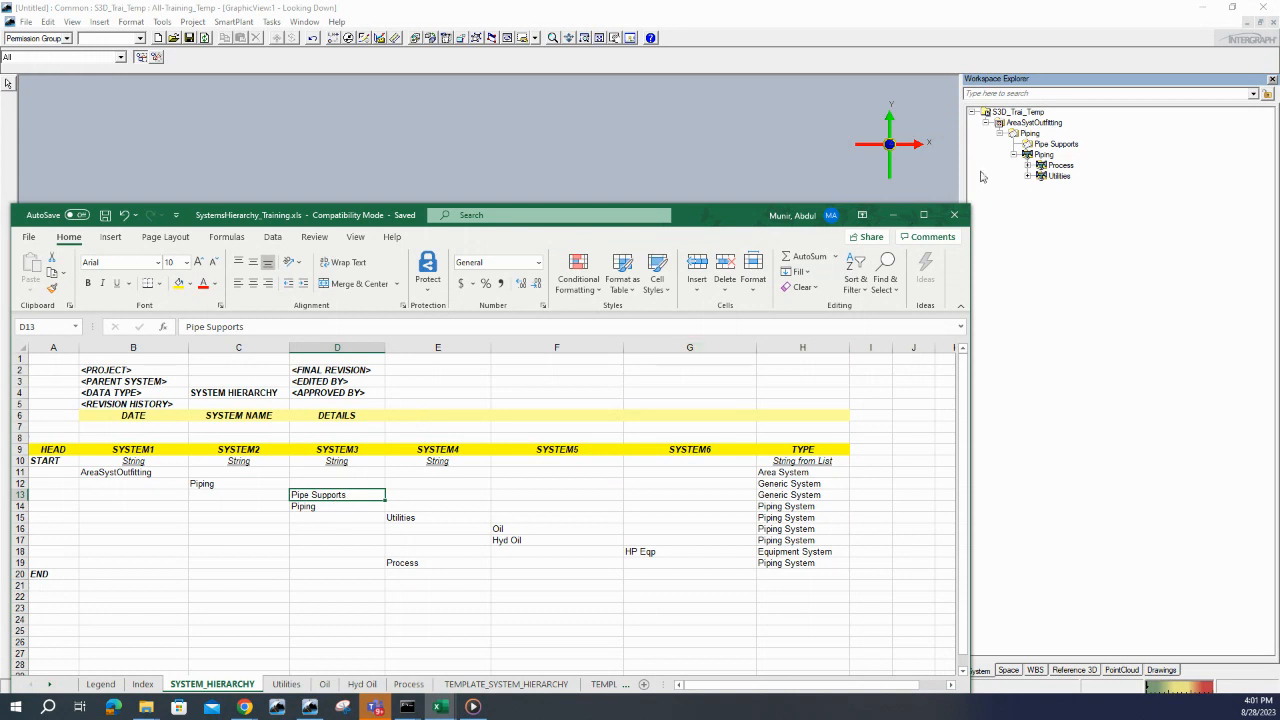
pyautogui.moveTo(330, 508); pyautogui.dragTo(800, 508)
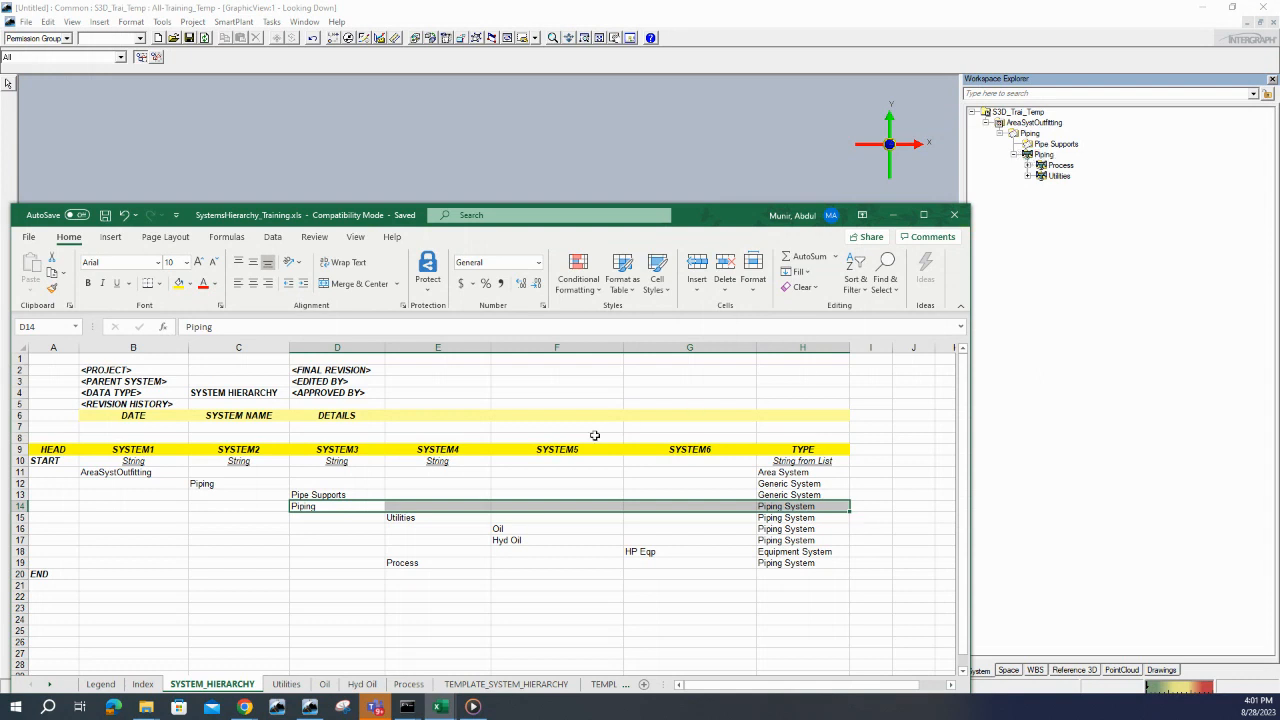
pyautogui.click(425, 519)
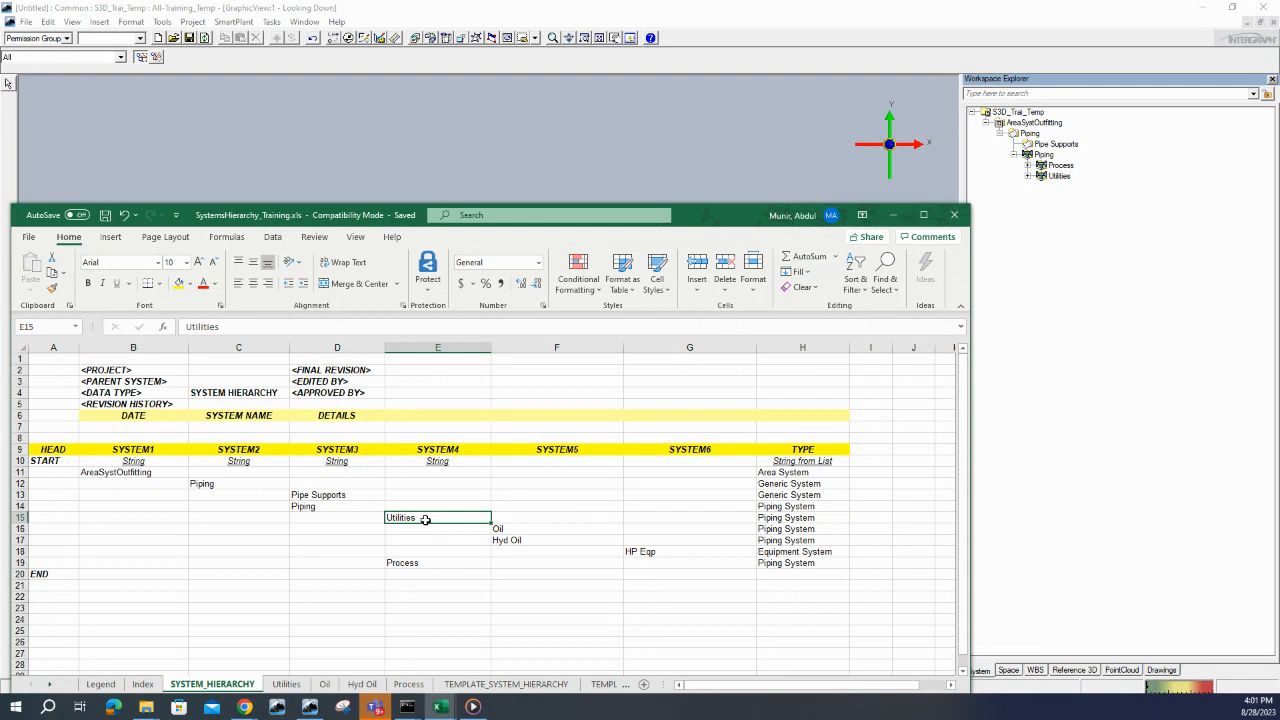
pyautogui.moveTo(425, 519); pyautogui.dragTo(812, 527)
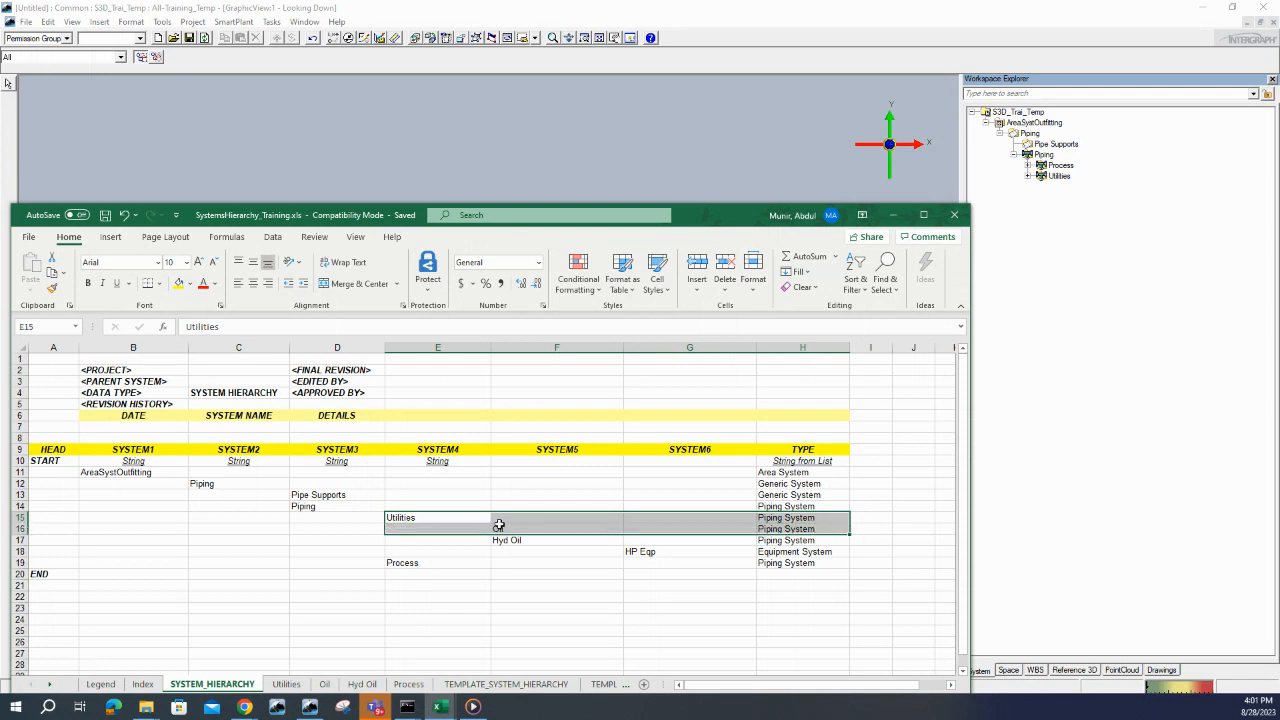
pyautogui.click(447, 525)
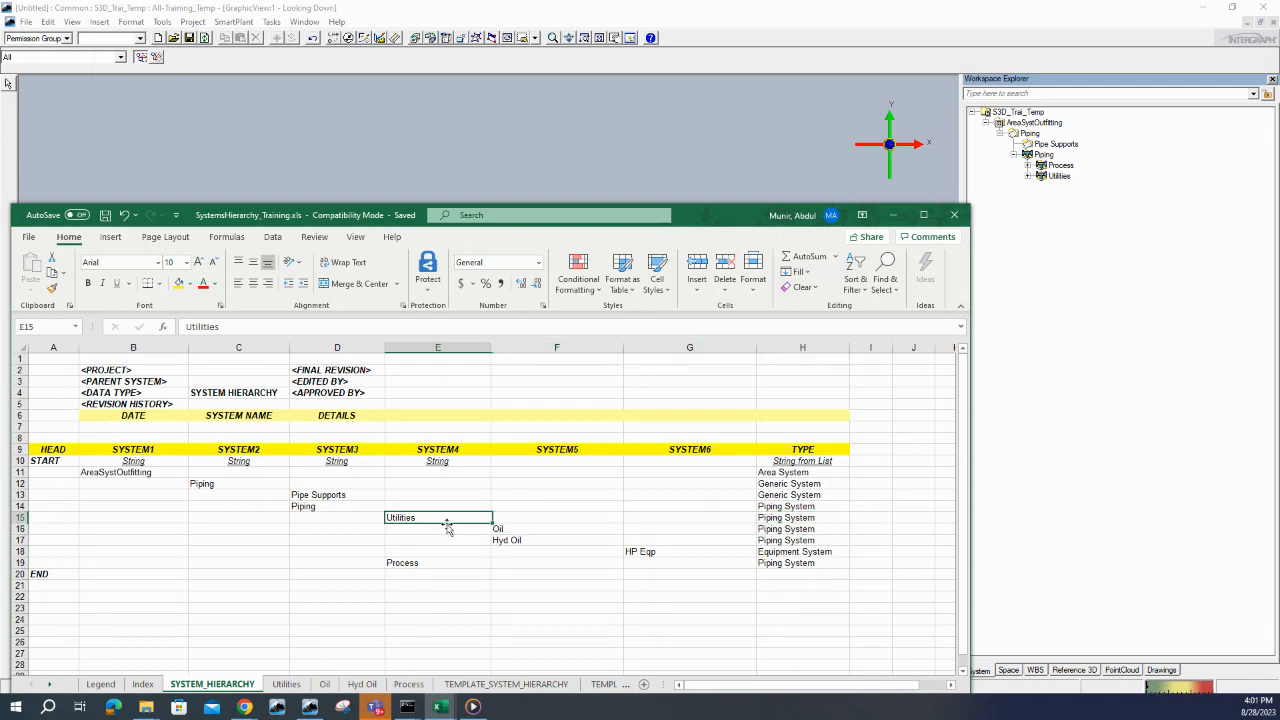
# - Expand the Process system in Smart 3D, then return to Excel and compare it with the Process row and the Process sheet
pyautogui.doubleClick(1060, 165)
pyautogui.click(439, 706)
pyautogui.click(397, 676)
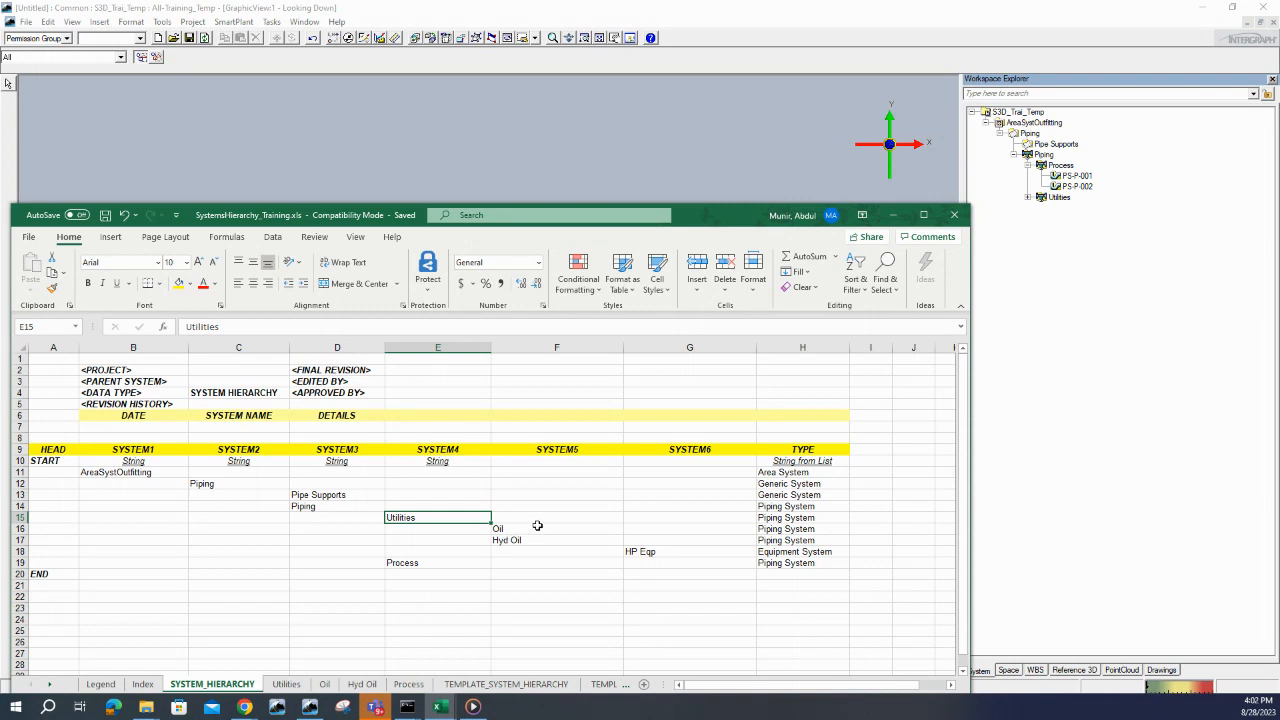
pyautogui.click(572, 566)
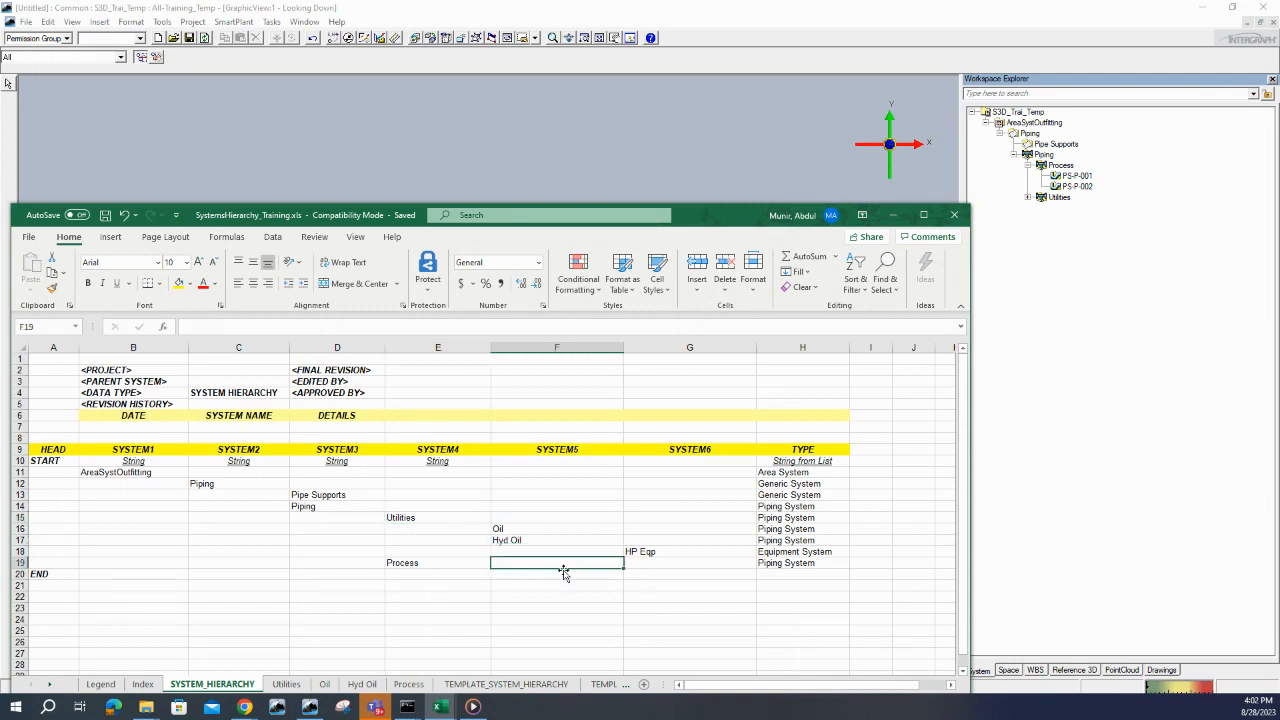
pyautogui.click(423, 564)
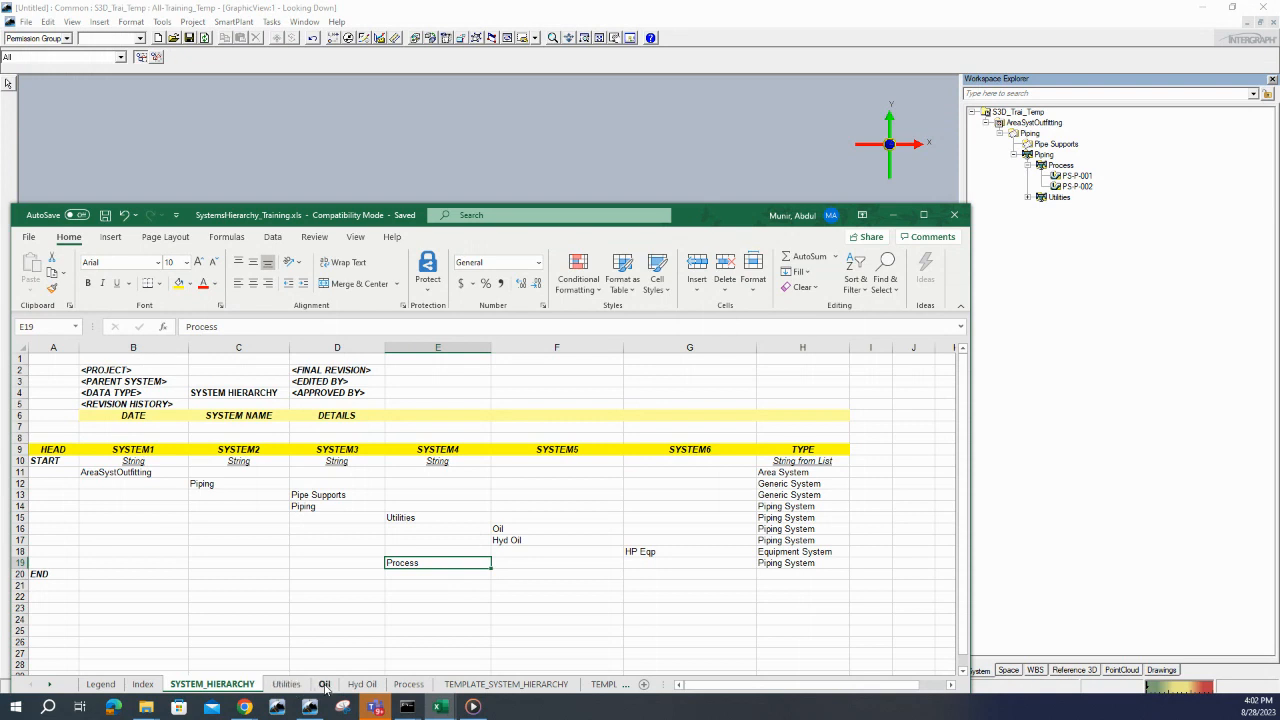
pyautogui.click(408, 684)
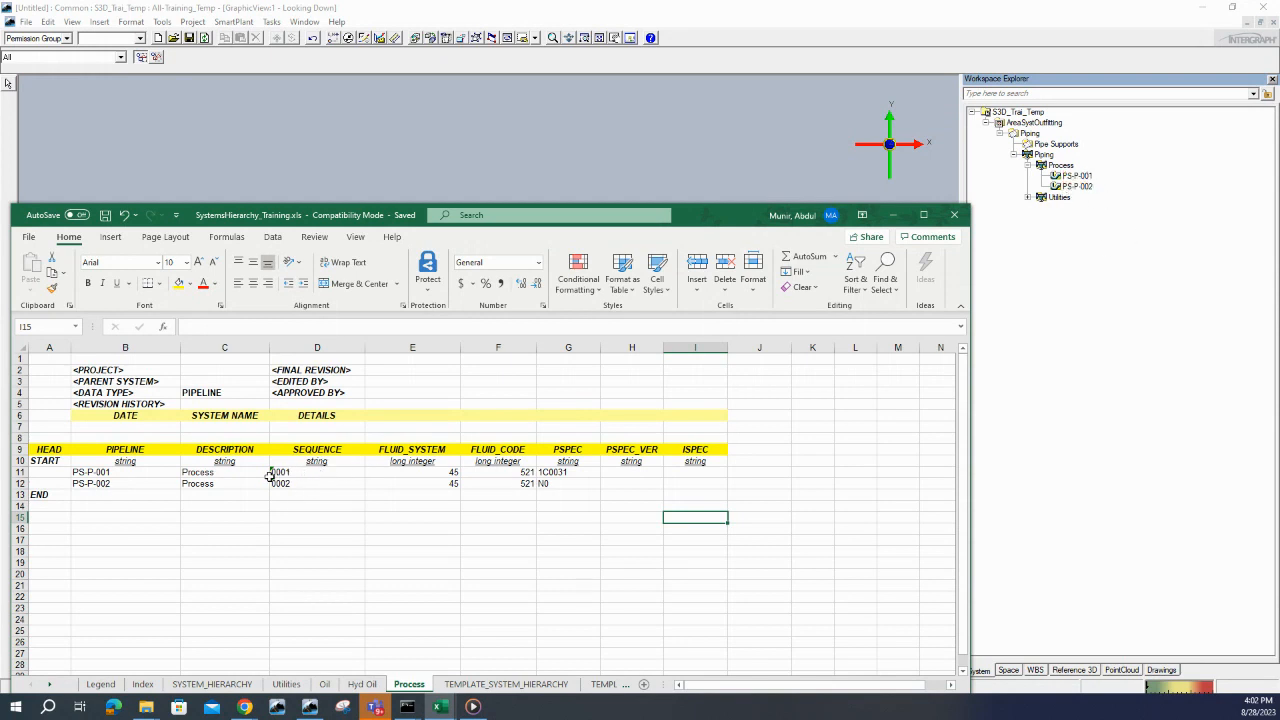
# - Switch to Smart 3D and check the general properties of pipeline PS-P-001, including its sequence number, closing them without changes
pyautogui.click(1075, 176)
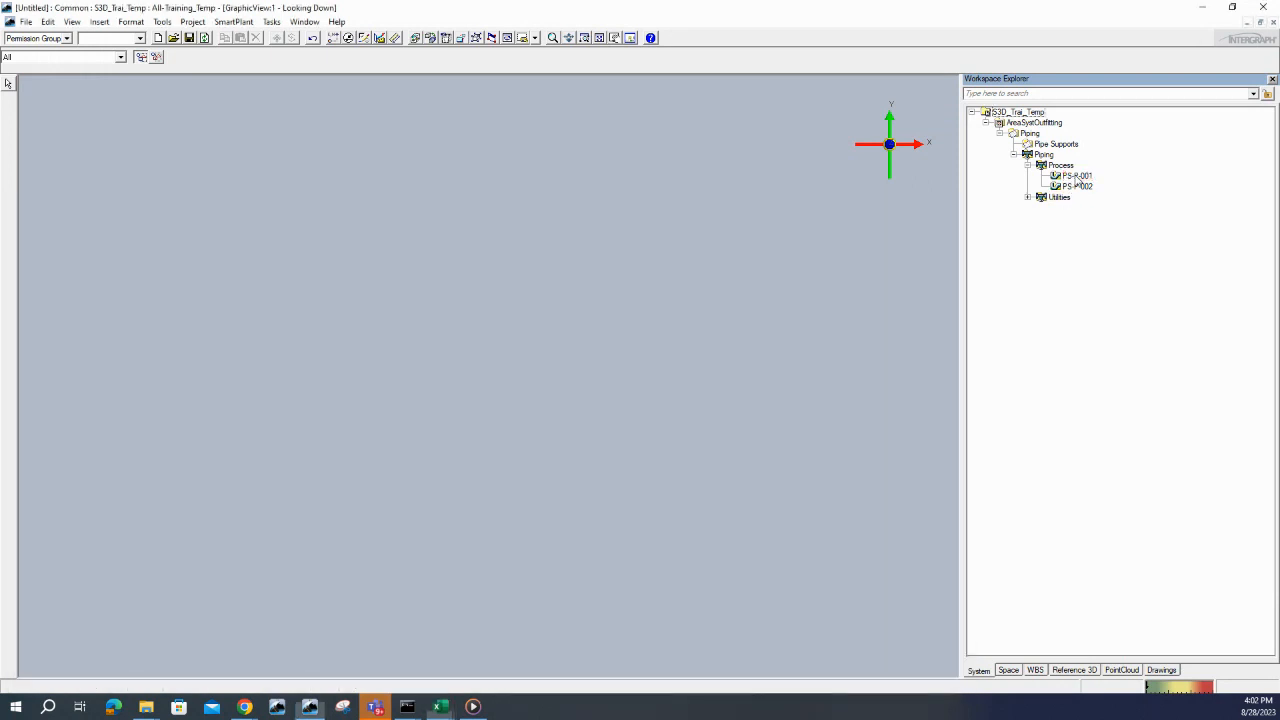
pyautogui.rightClick(1077, 178)
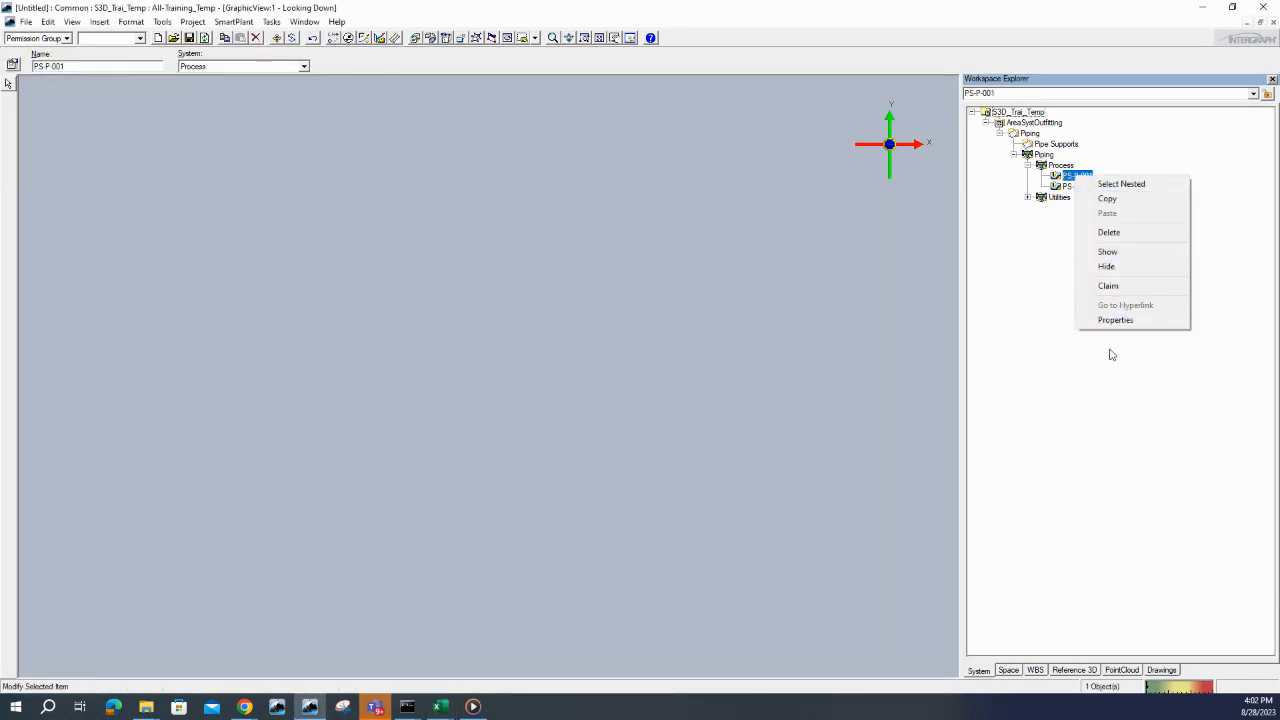
pyautogui.click(1115, 319)
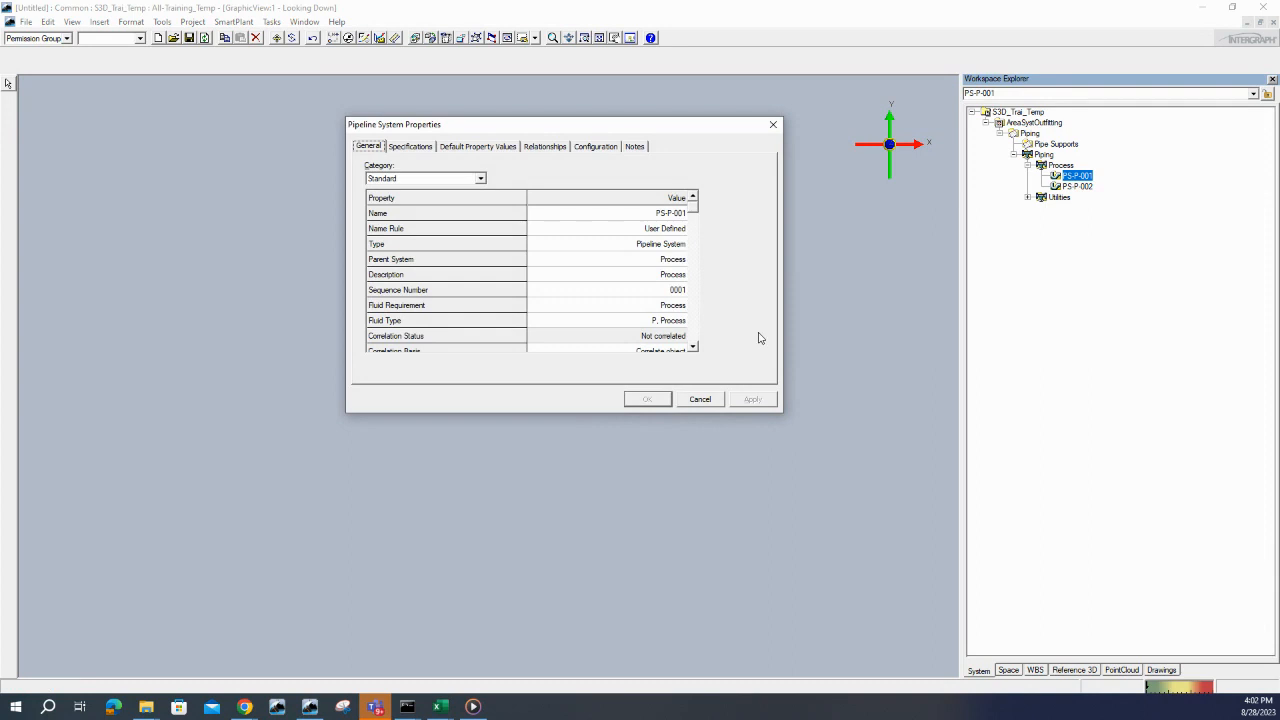
pyautogui.click(660, 290)
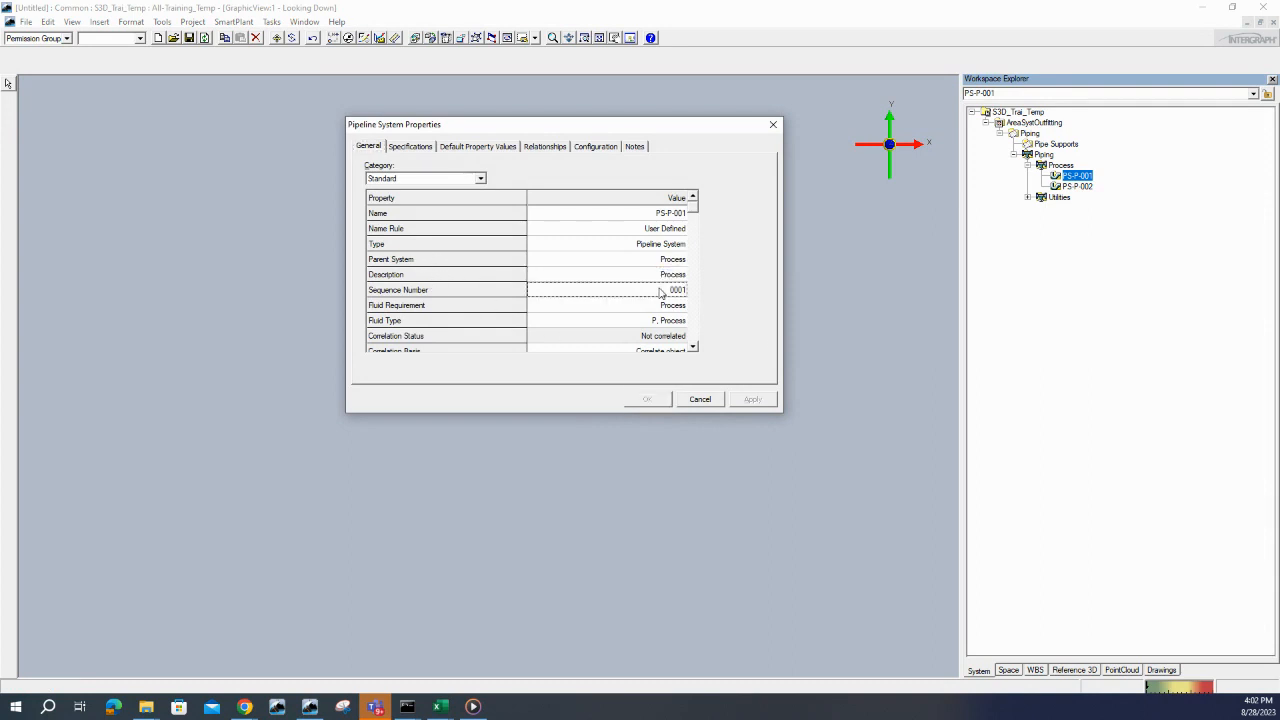
pyautogui.click(660, 289)
pyautogui.click(694, 401)
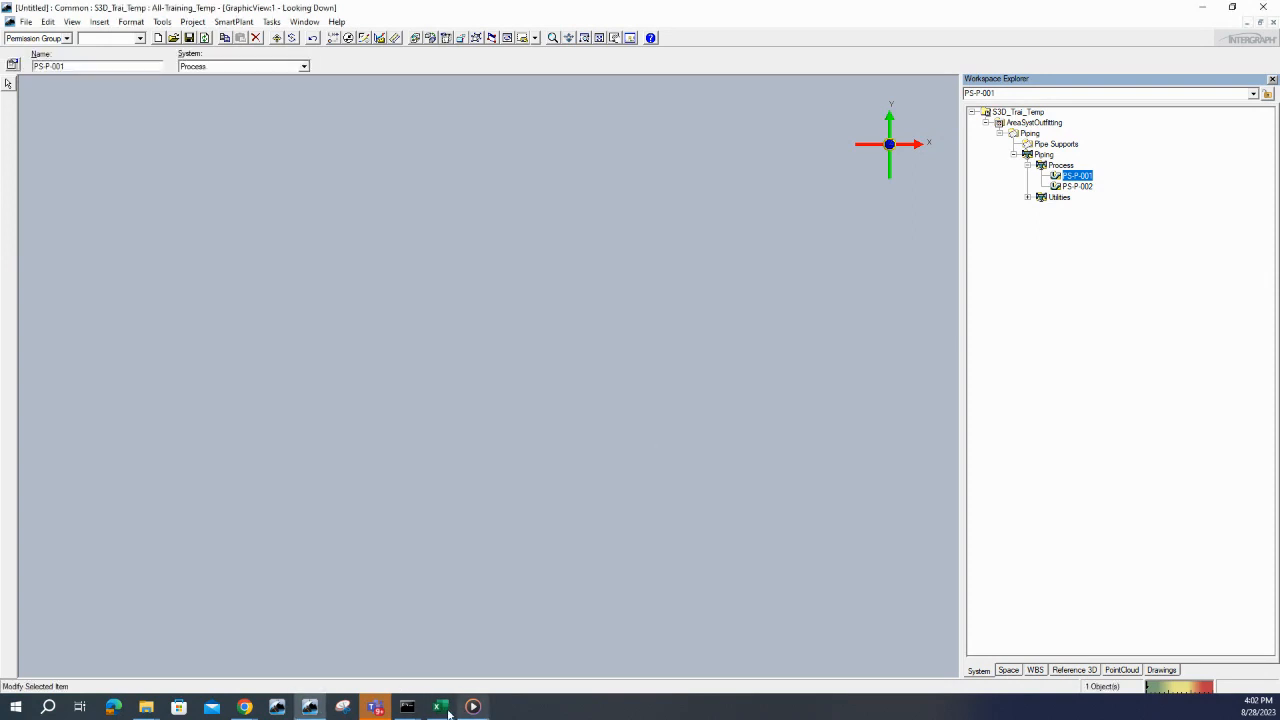
# - Return to Excel to locate Utilities on the SYSTEM_HIERARCHY sheet, and expand the Utilities system in the Smart 3D tree
pyautogui.moveTo(438, 706)
pyautogui.click(380, 671)
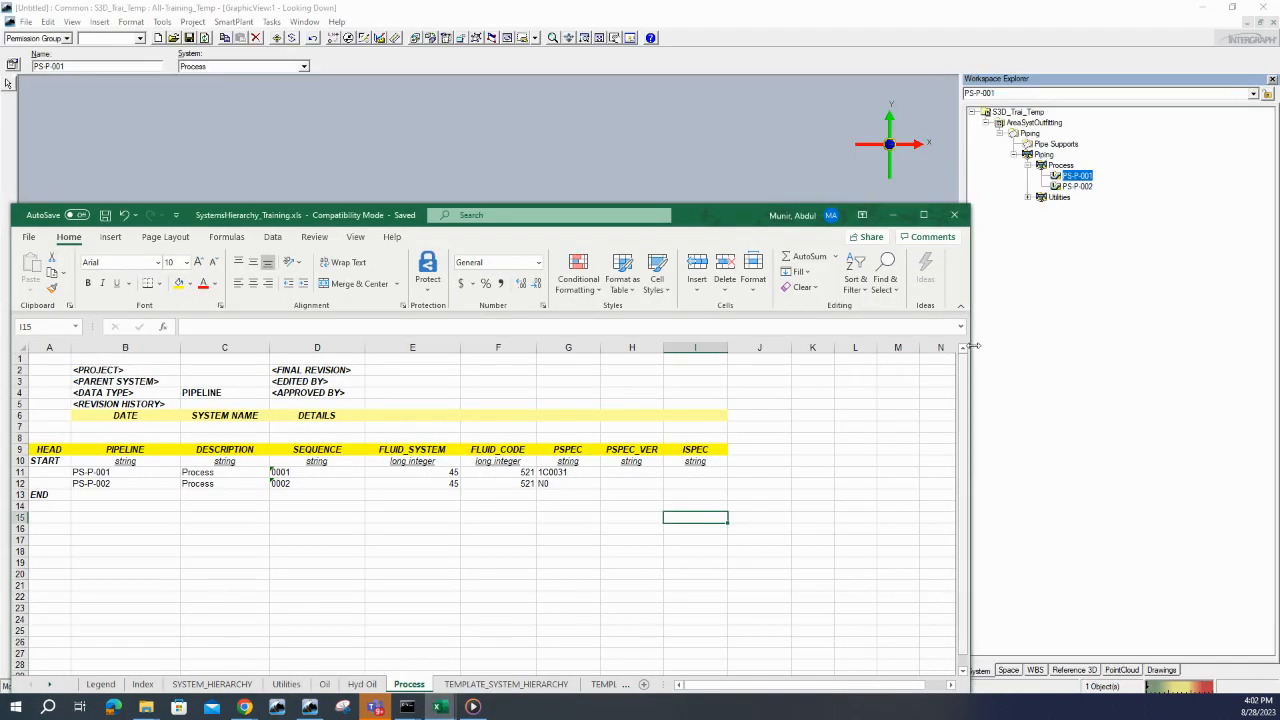
pyautogui.click(212, 684)
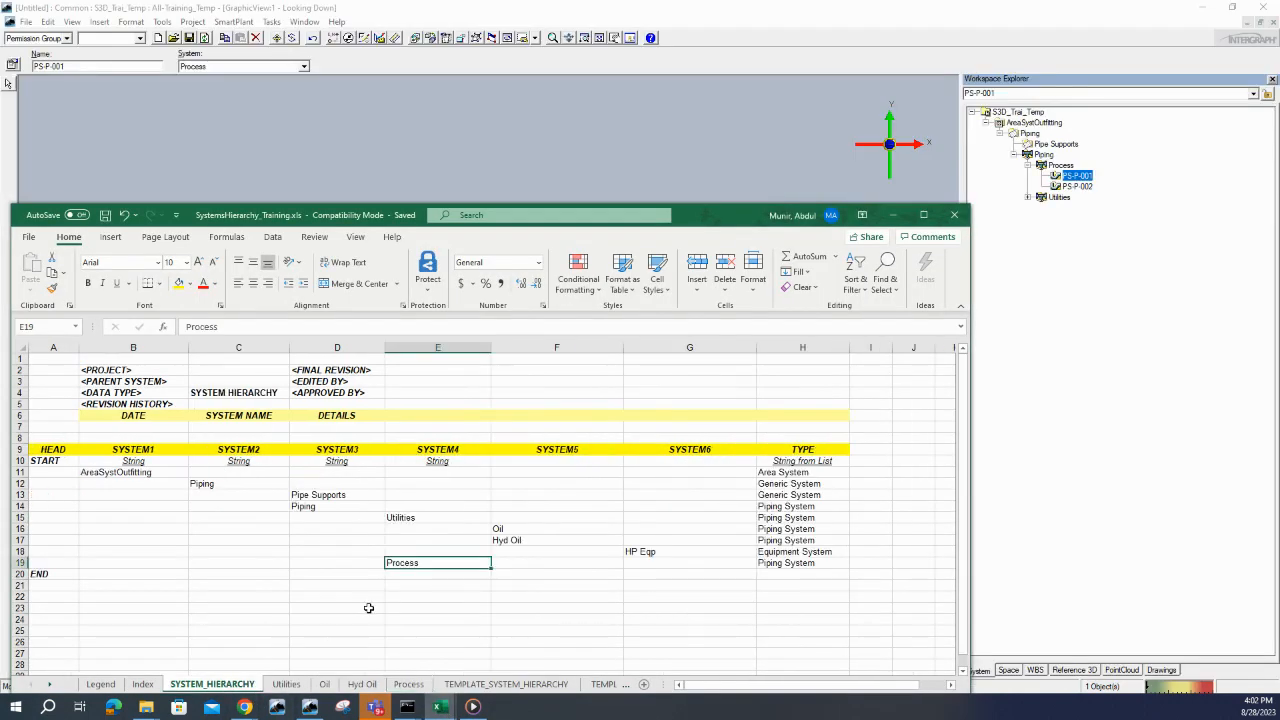
pyautogui.click(400, 520)
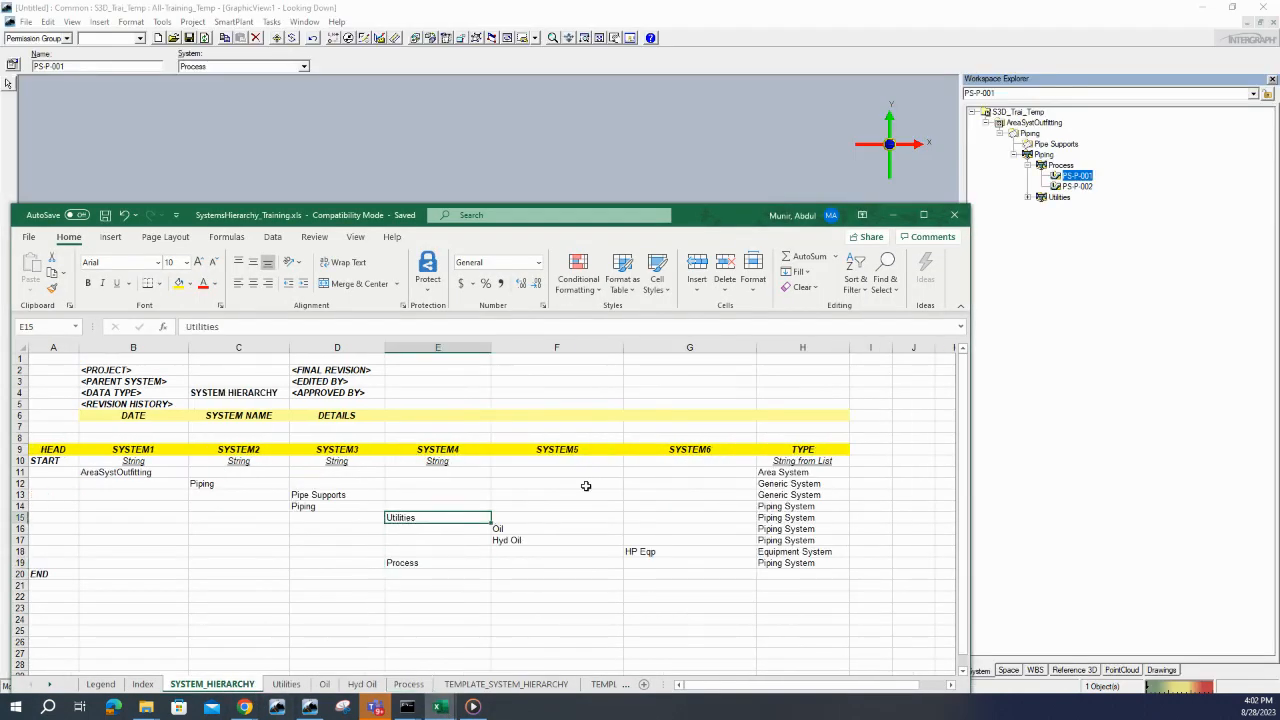
pyautogui.click(1028, 197)
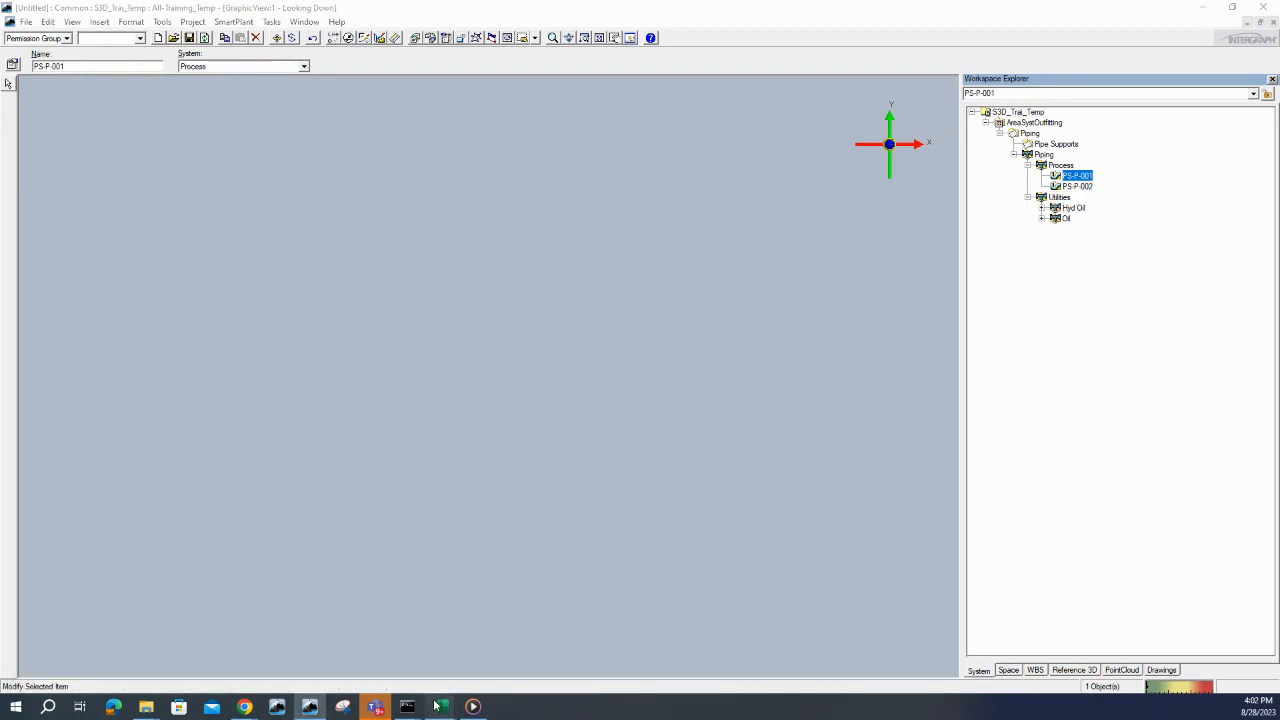
# - Switch back to Excel and review the pipelines listed on the Oil sheet
pyautogui.moveTo(437, 705)
pyautogui.click(395, 650)
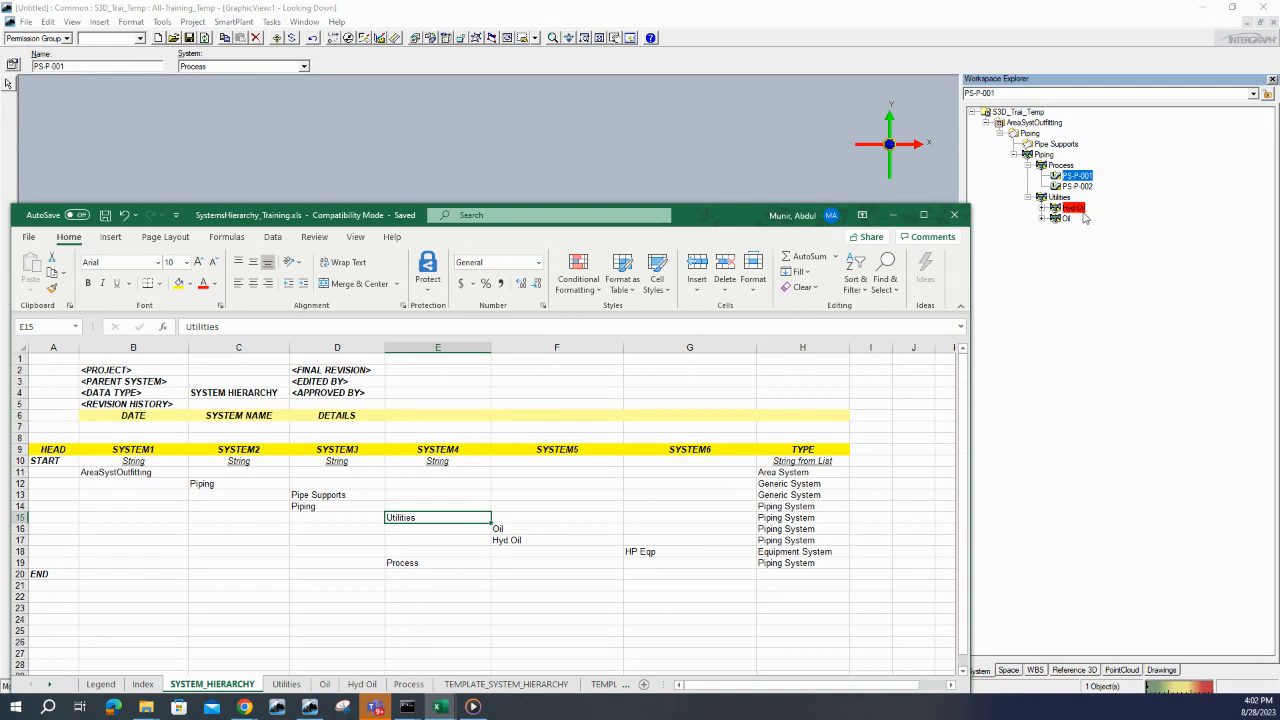
pyautogui.click(324, 684)
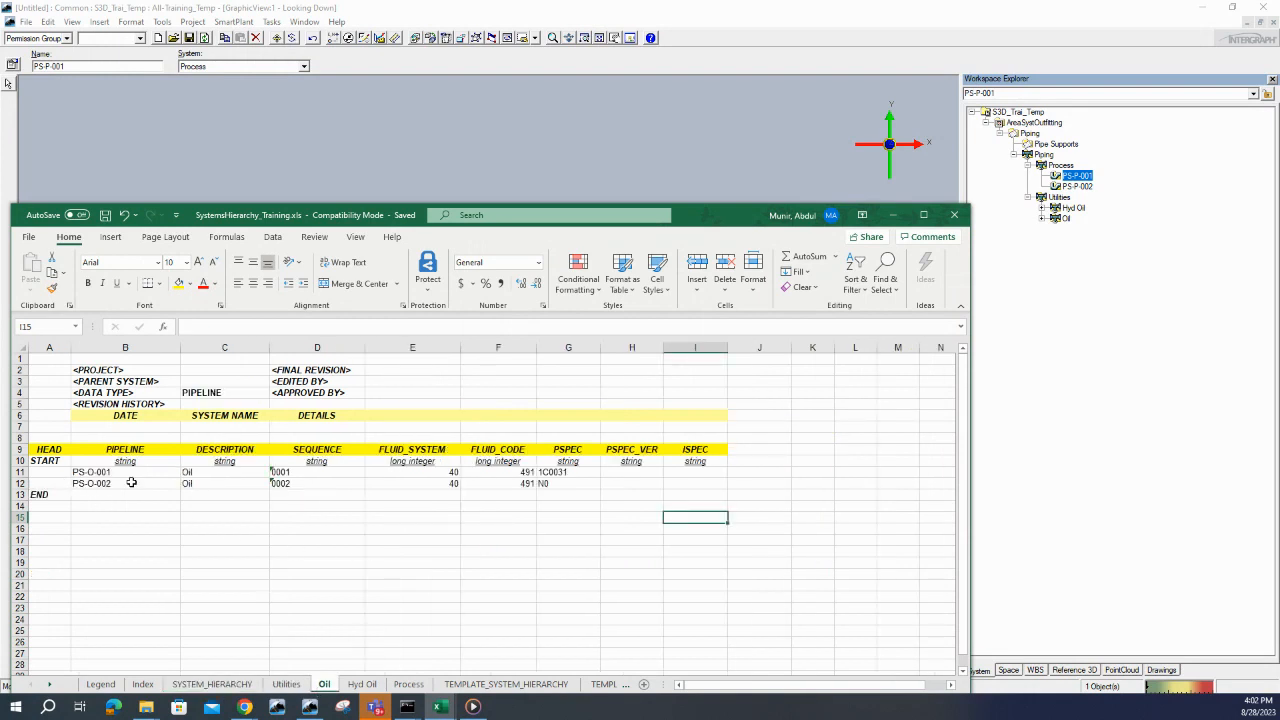
# - Switch to Smart 3D, expand the Oil system and check pipeline PS-O-001's general properties, including its sequence number
pyautogui.click(1043, 218)
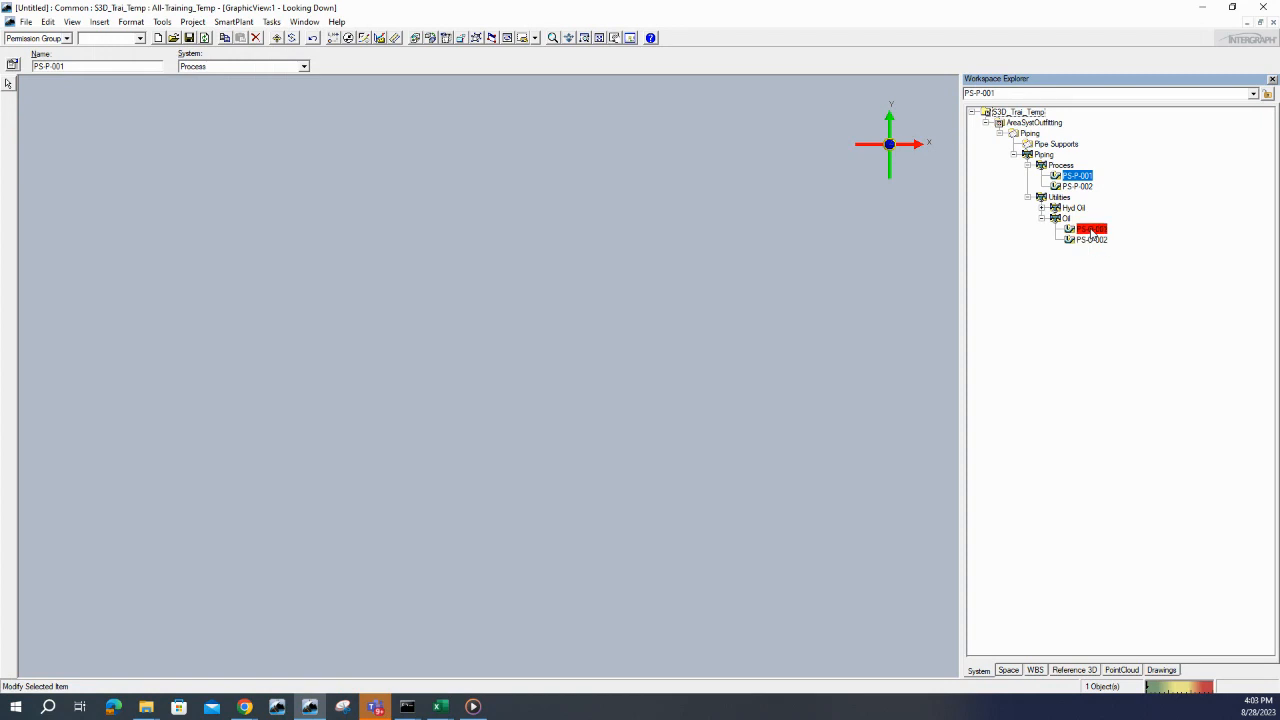
pyautogui.rightClick(1092, 231)
pyautogui.click(1140, 377)
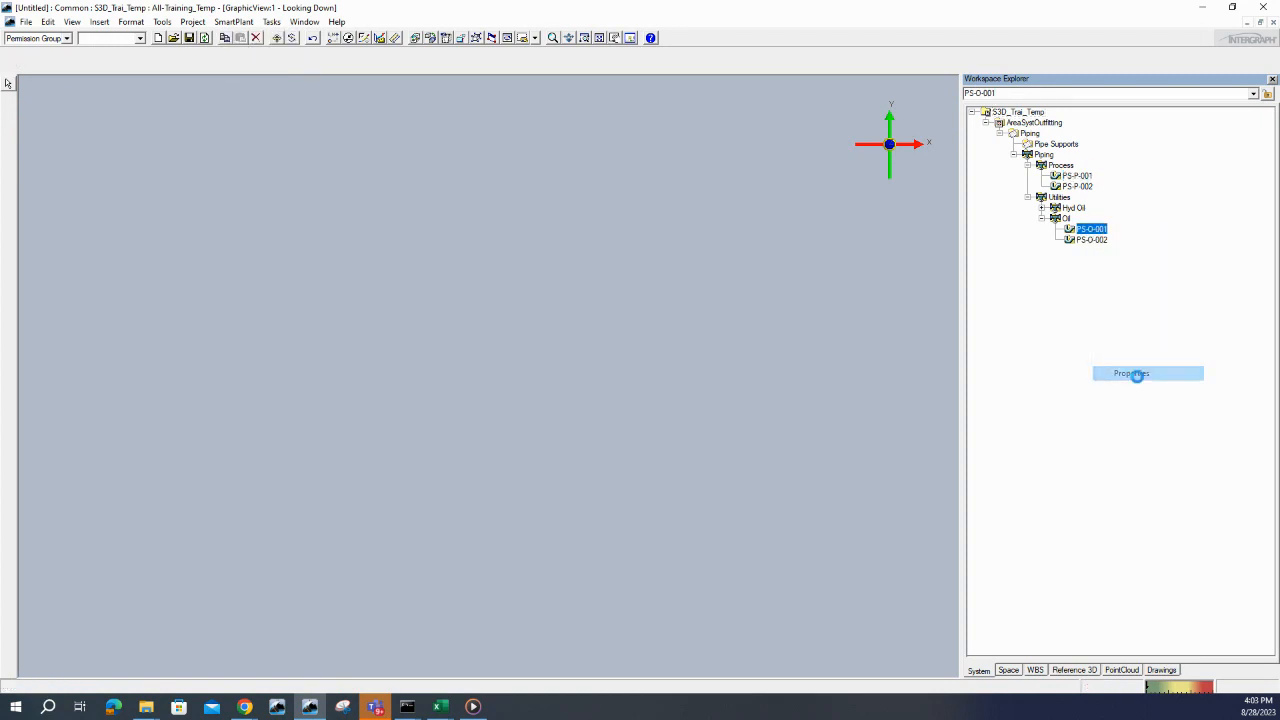
pyautogui.click(650, 279)
pyautogui.click(675, 290)
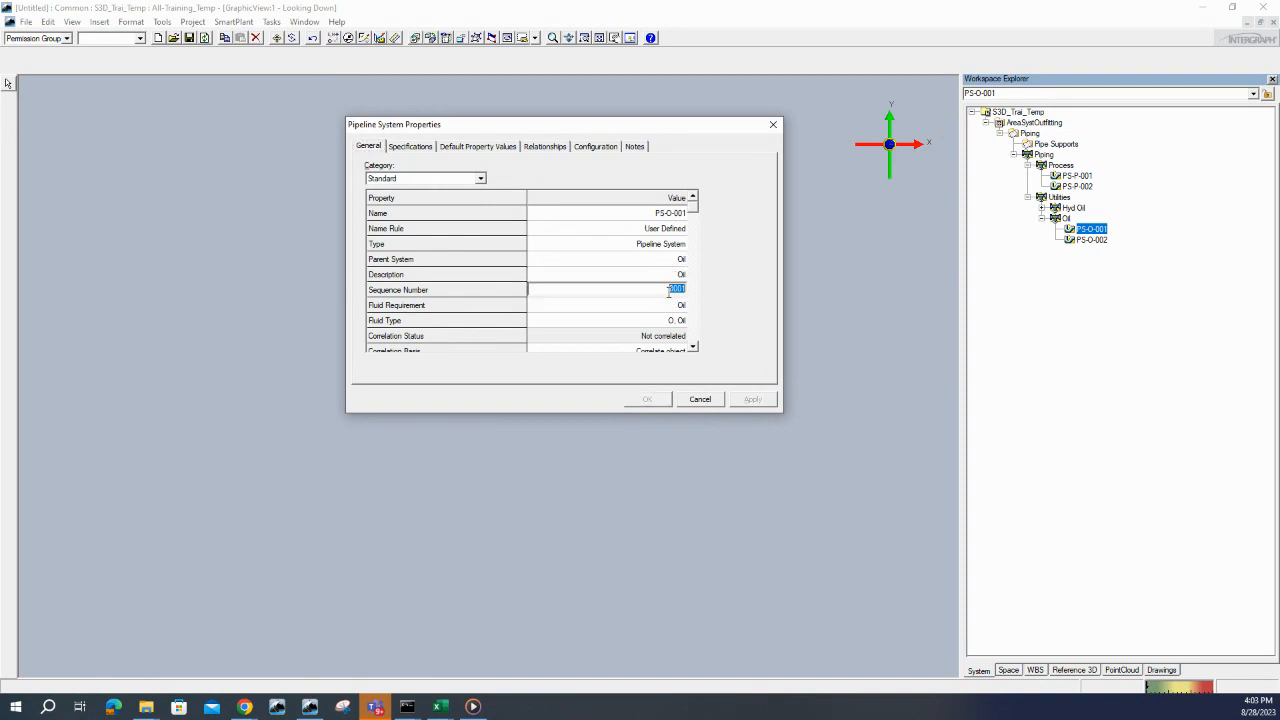
# - Check the allowed pipe specification of pipelines PS-O-001 and PS-O-002, closing the properties without changes
pyautogui.click(412, 147)
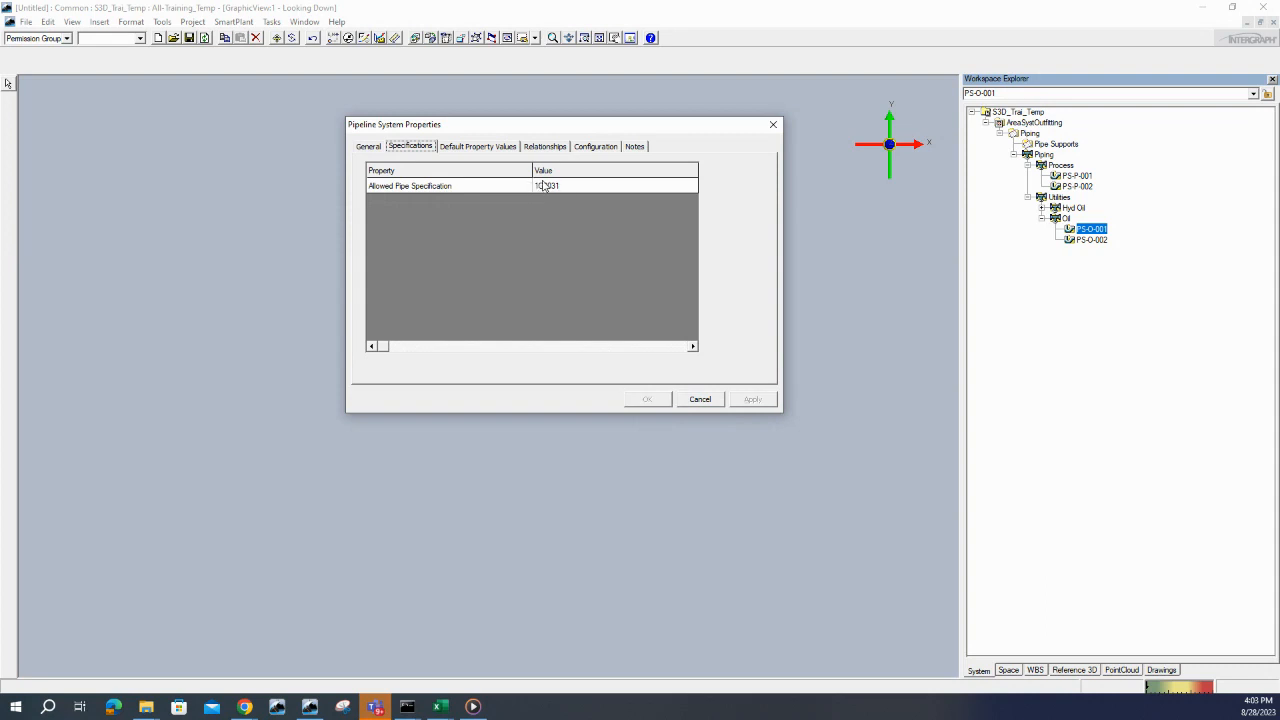
pyautogui.click(1098, 240)
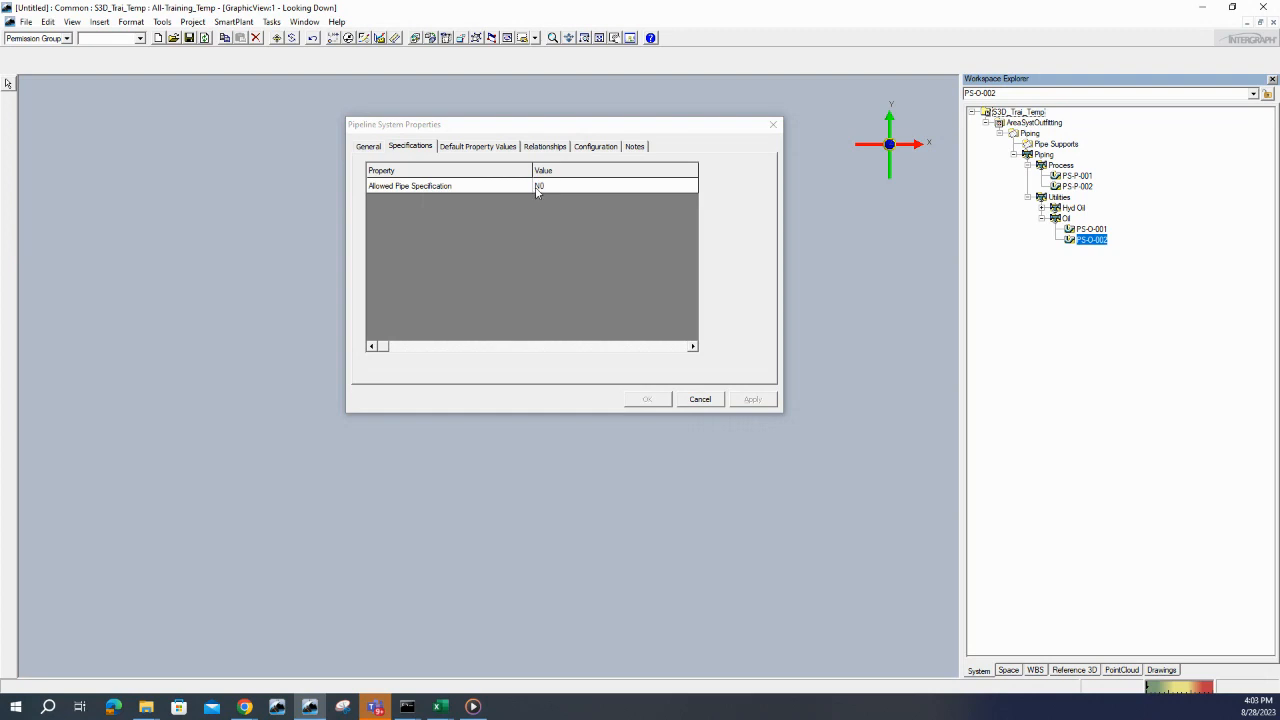
pyautogui.click(697, 400)
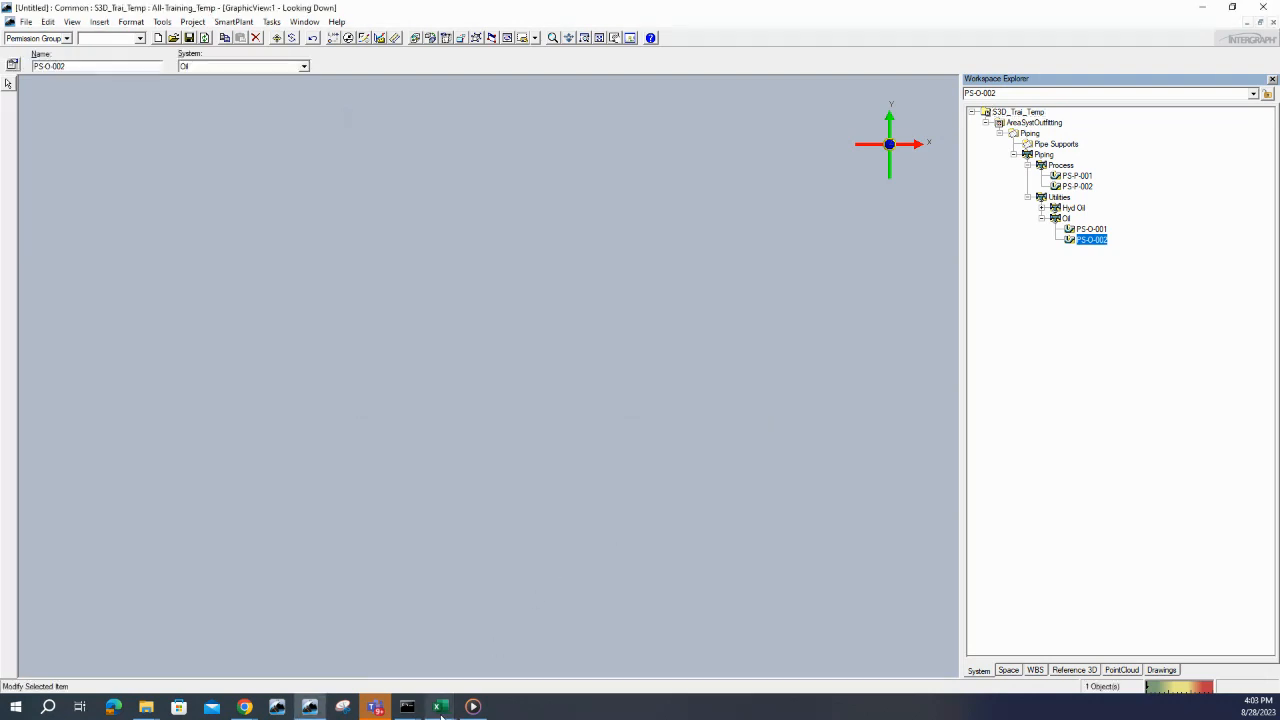
# - Return to Excel, move its window up beside the Smart 3D tree, and highlight the Piping and Pipe Supports rows, C12:H13, on the SYSTEM_HIERARCHY sheet
pyautogui.moveTo(438, 706)
pyautogui.click(380, 658)
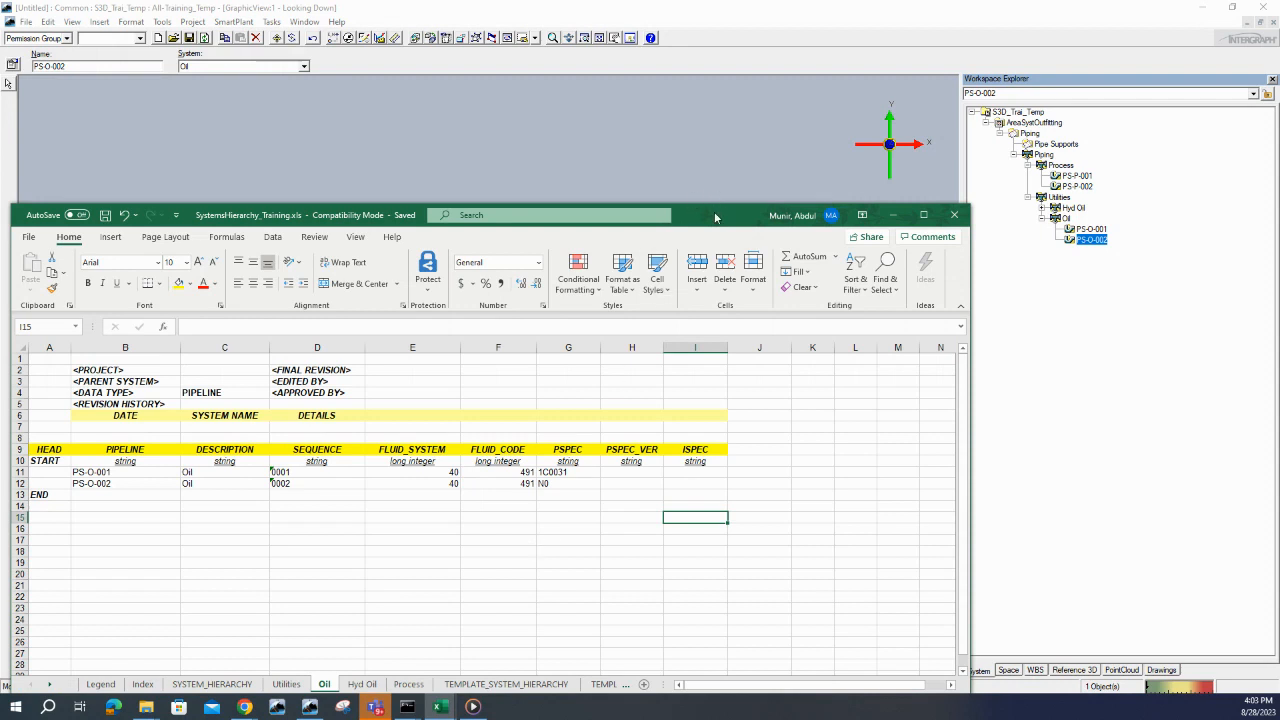
pyautogui.moveTo(714, 216); pyautogui.dragTo(769, 147)
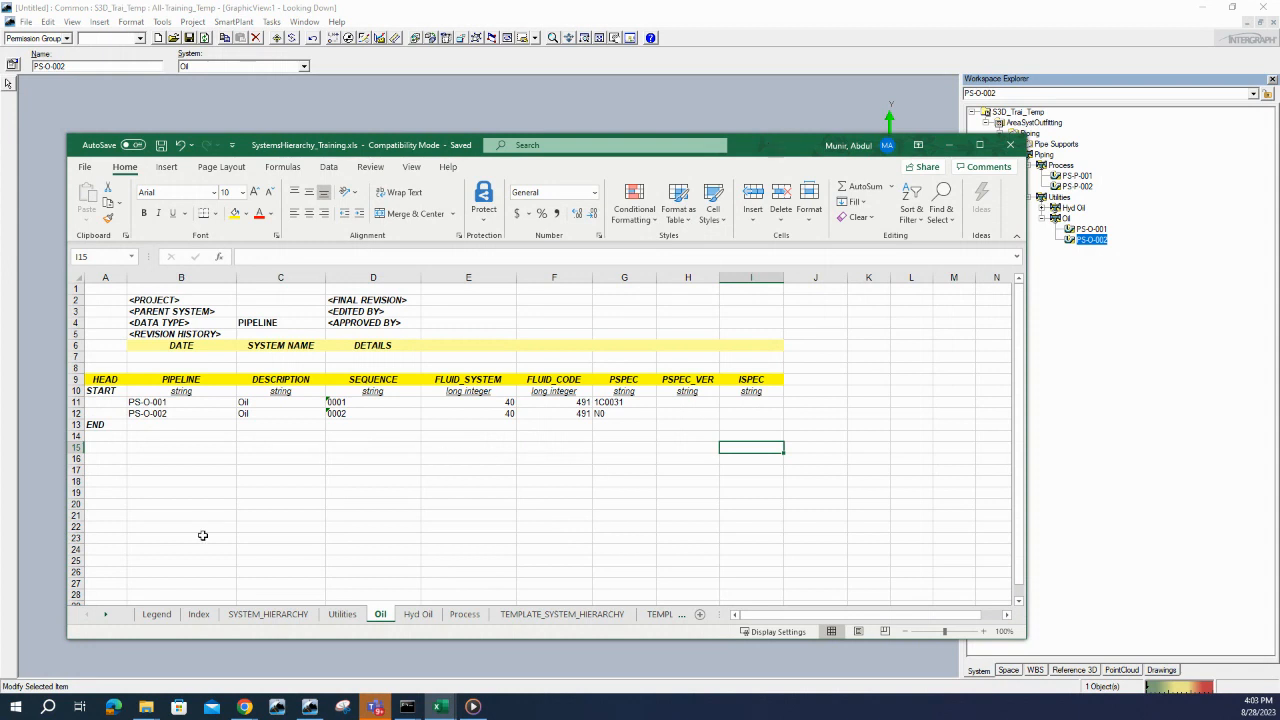
pyautogui.click(272, 616)
pyautogui.moveTo(286, 414); pyautogui.dragTo(849, 423)
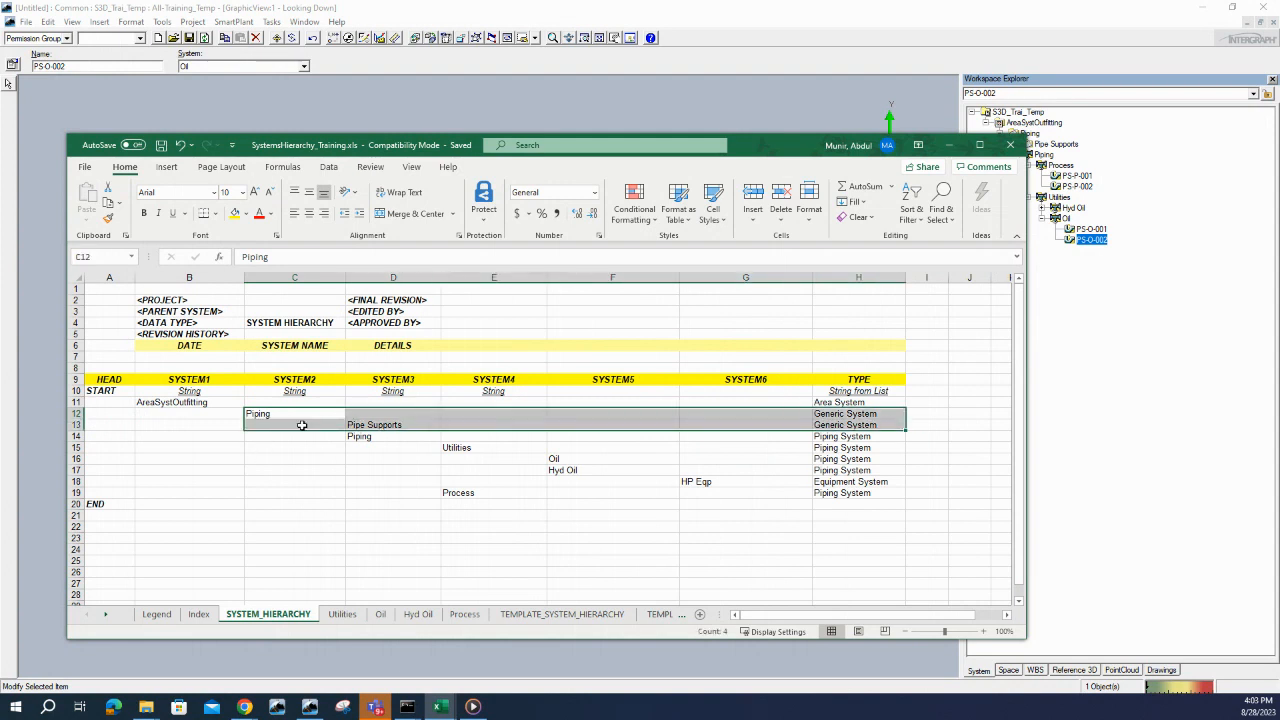